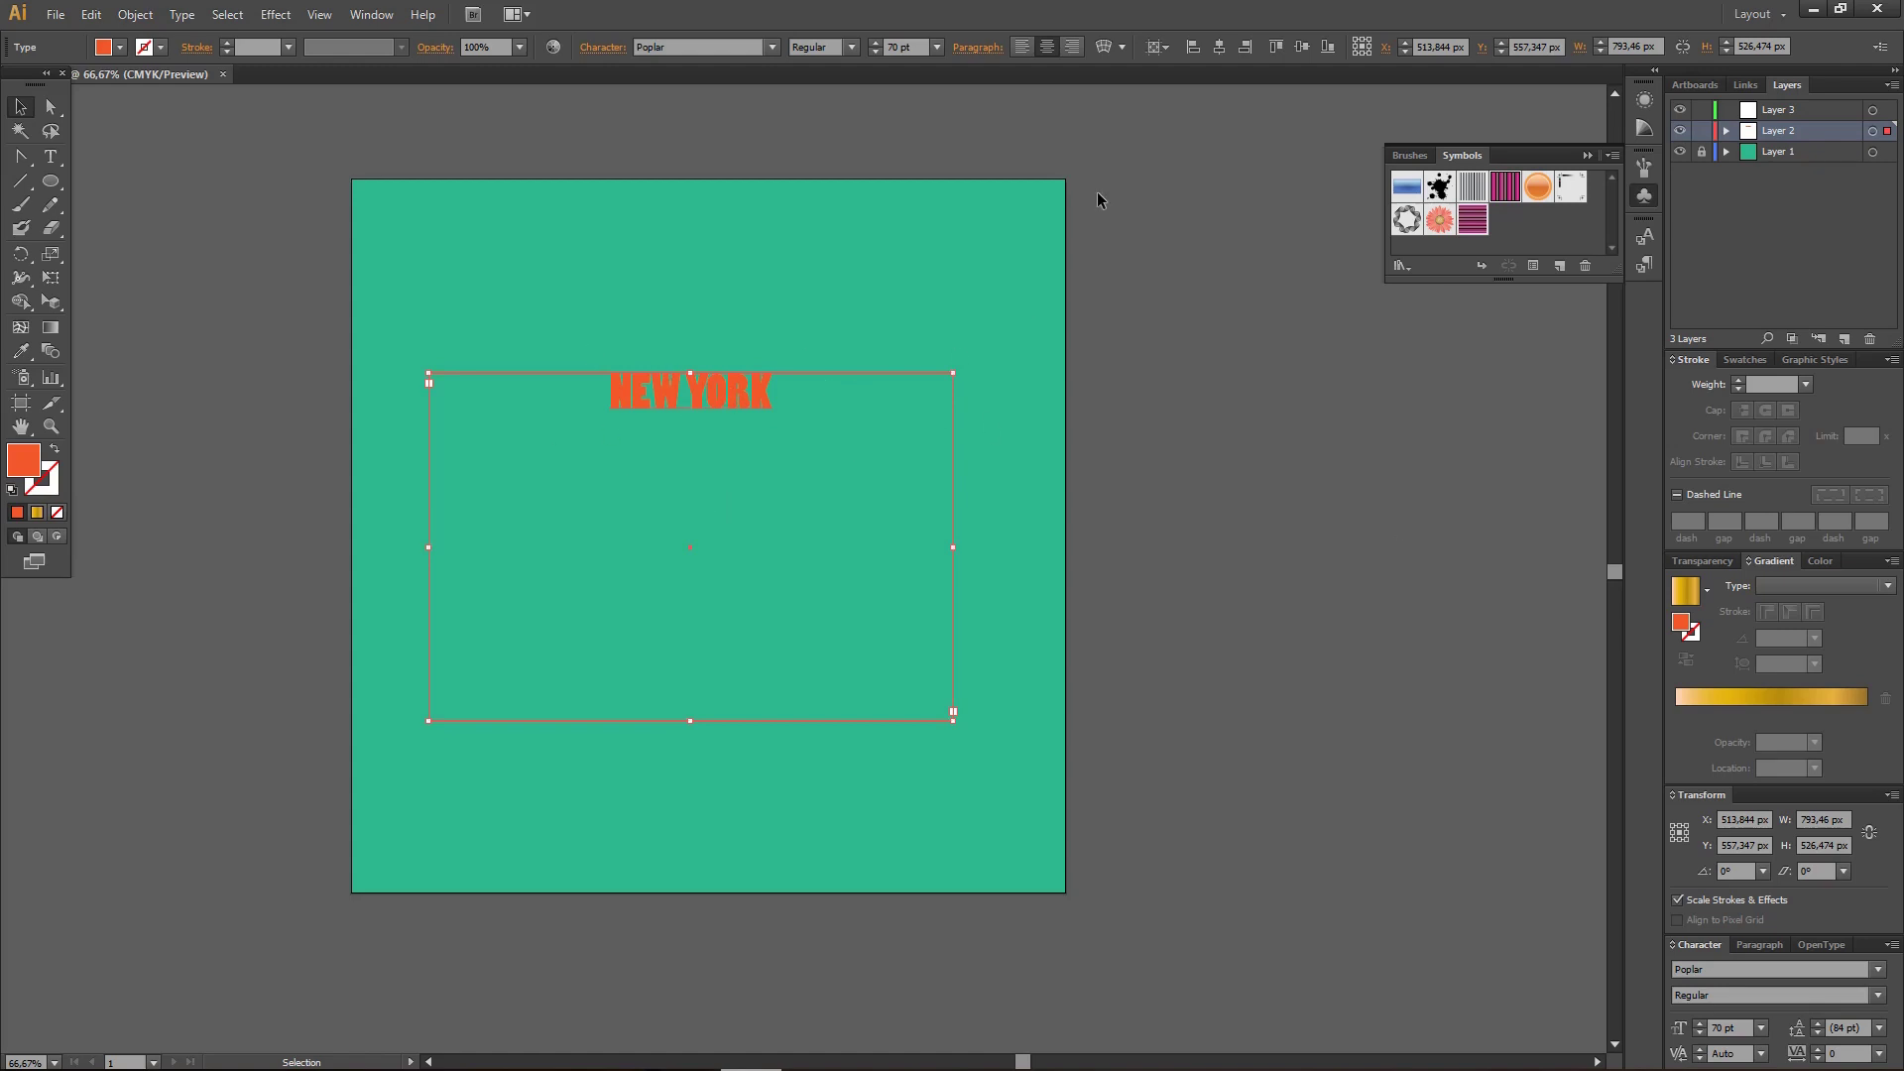
- Convert NEW YORK to outlines, scale it to about 783 × 170 px, and centre it on the artboard
right_click(663, 377)
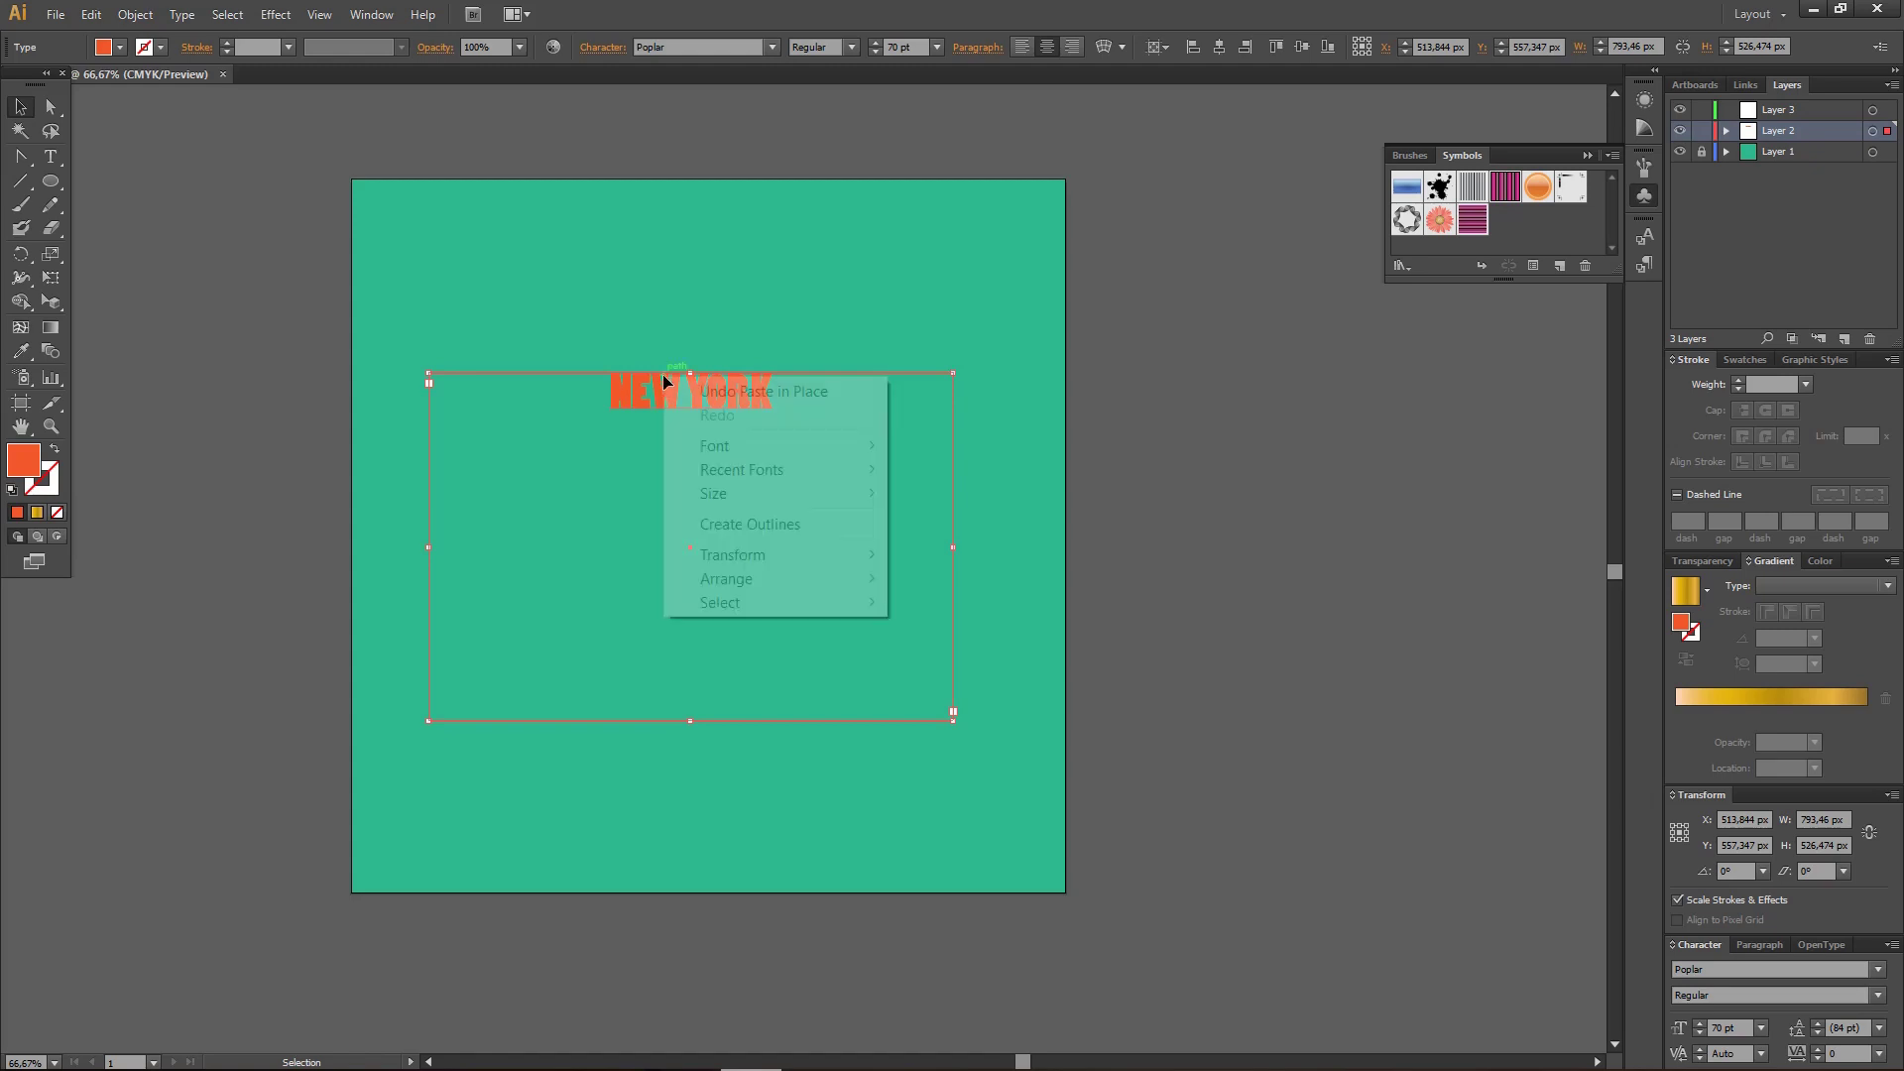
click(768, 527)
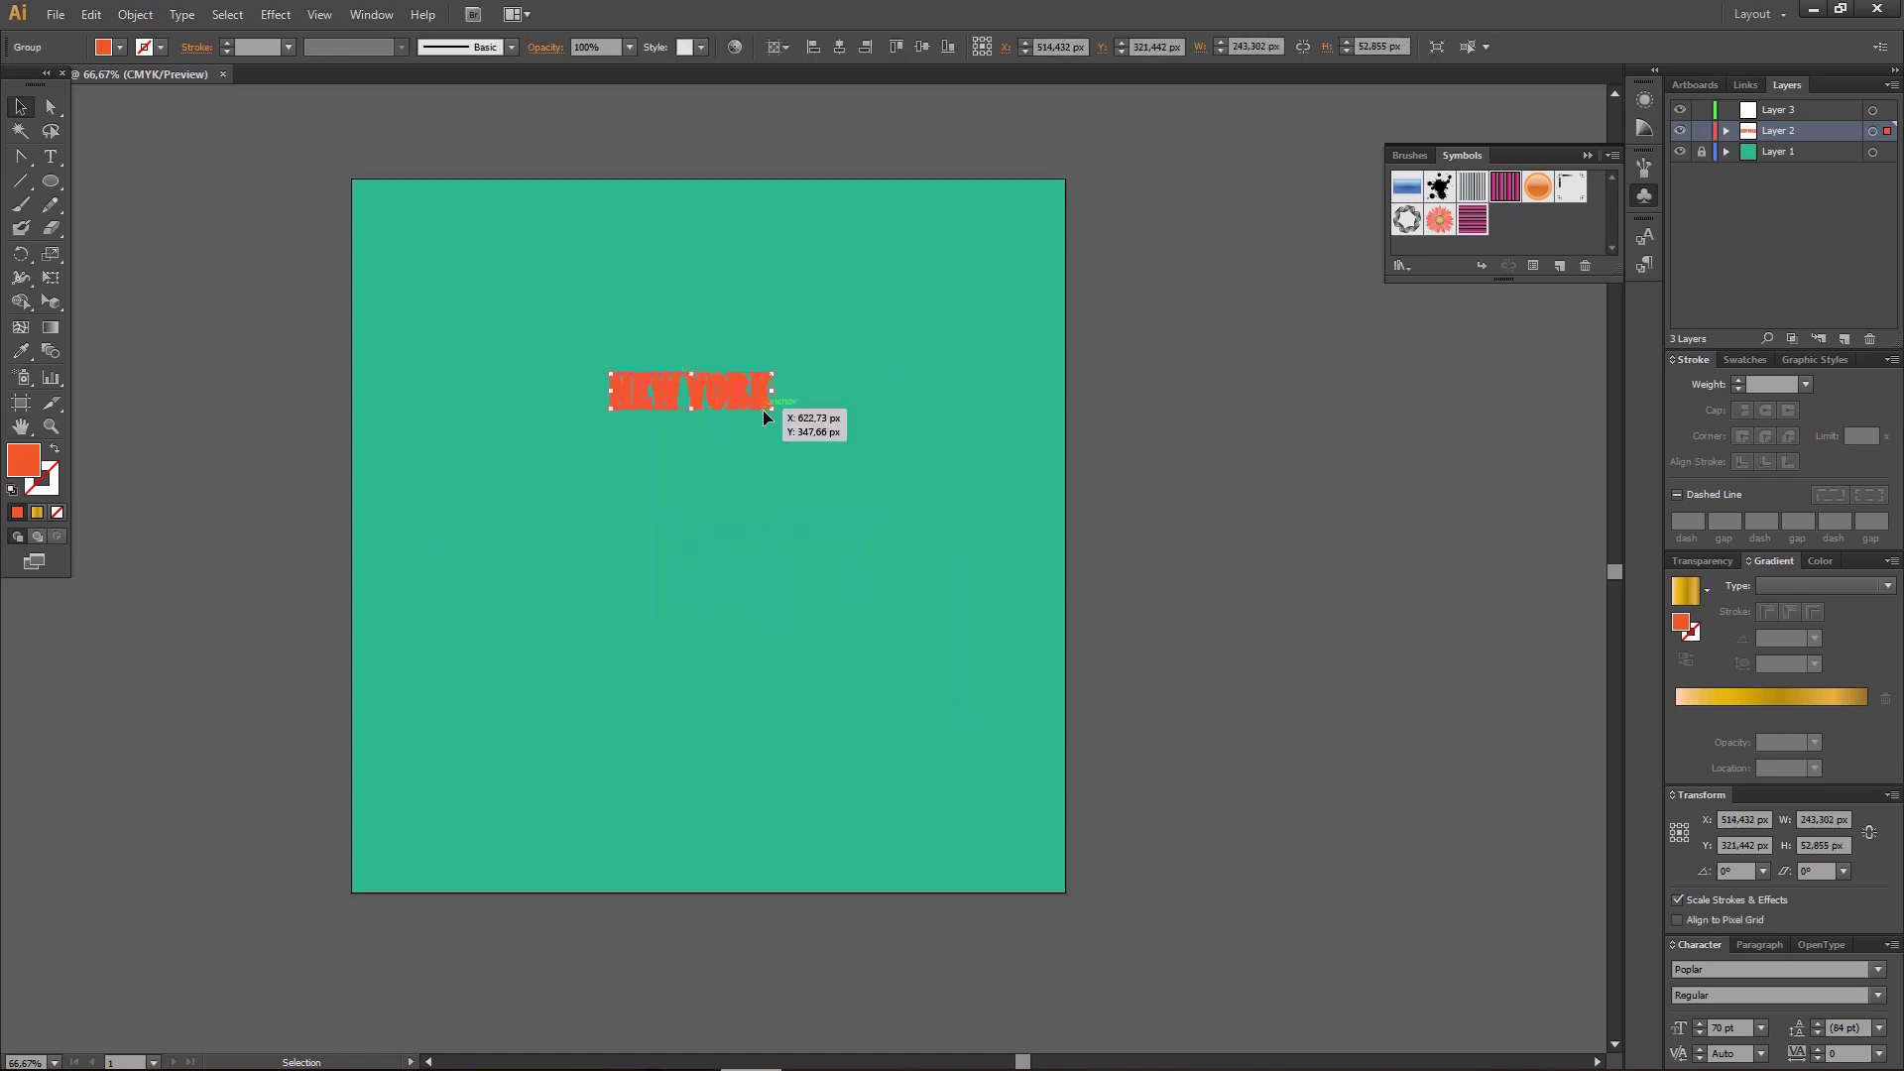
drag(770, 412, 907, 439)
click(840, 47)
click(922, 47)
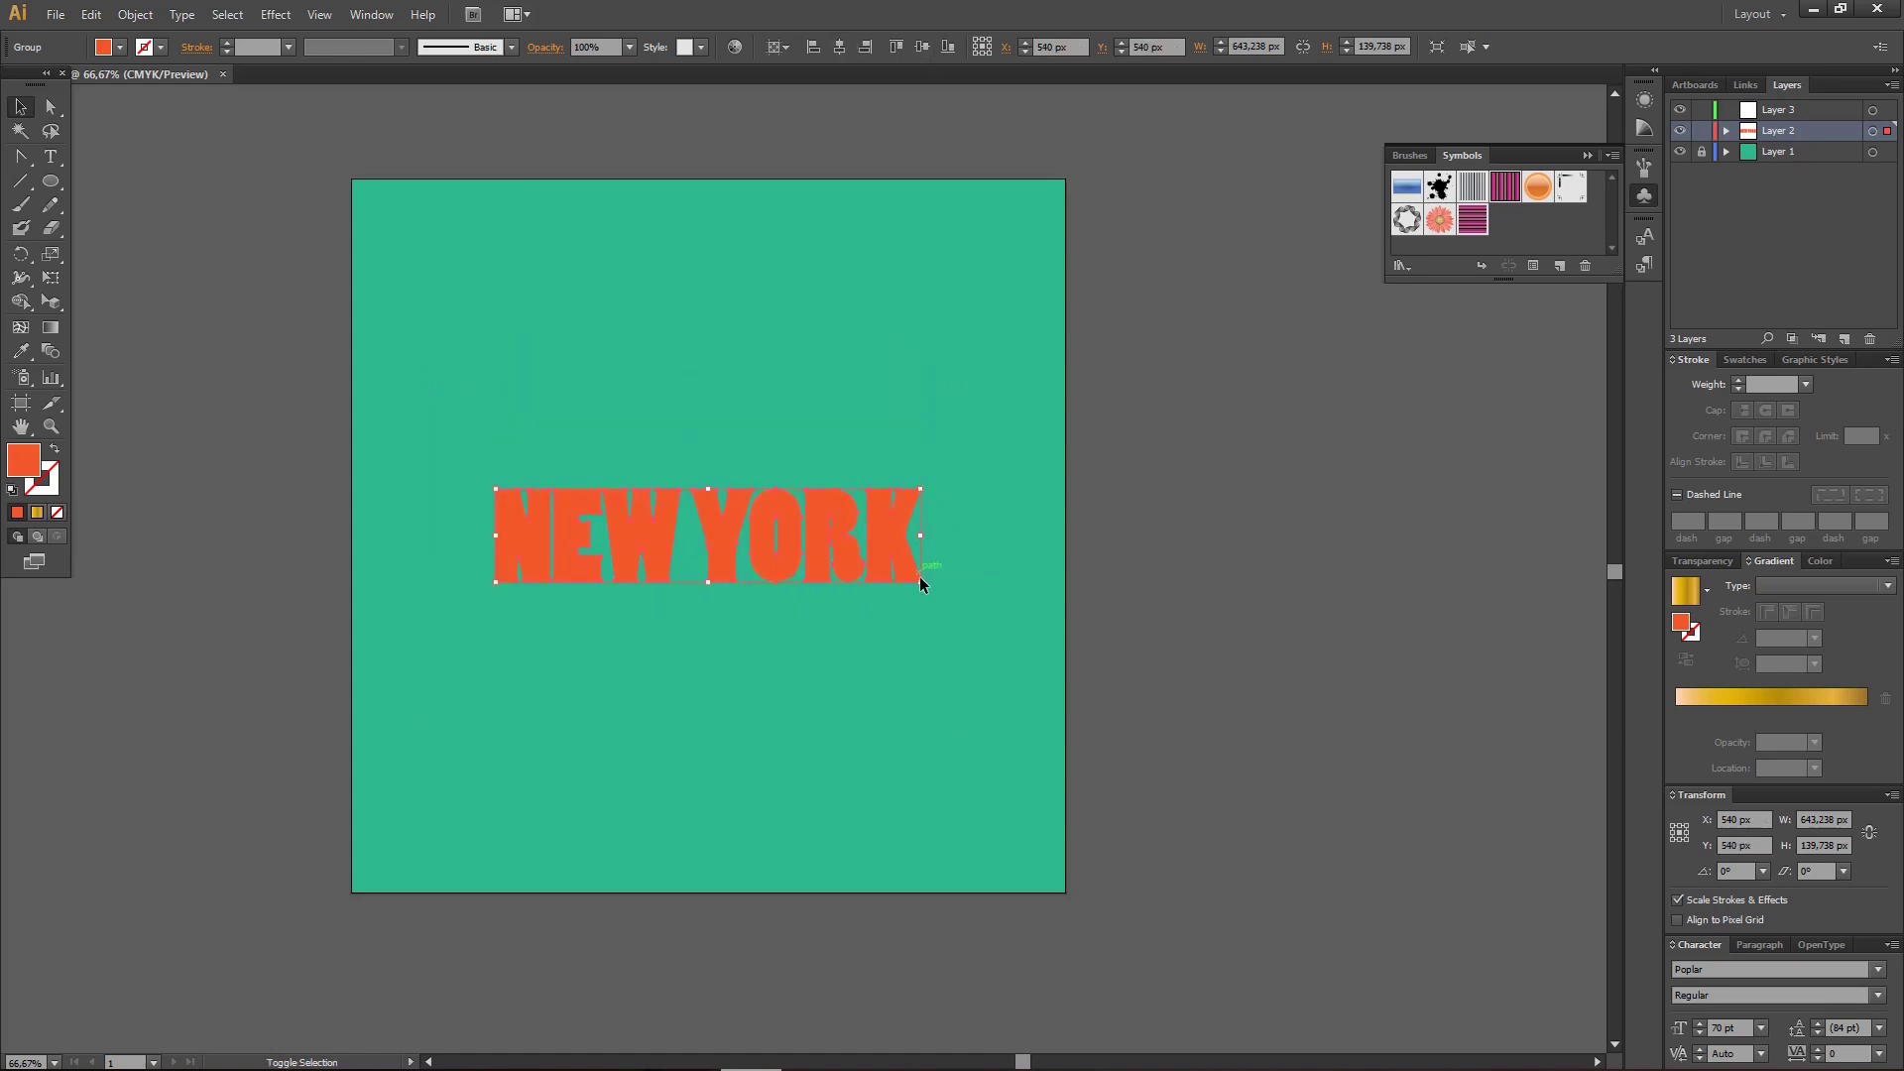
drag(919, 579, 968, 641)
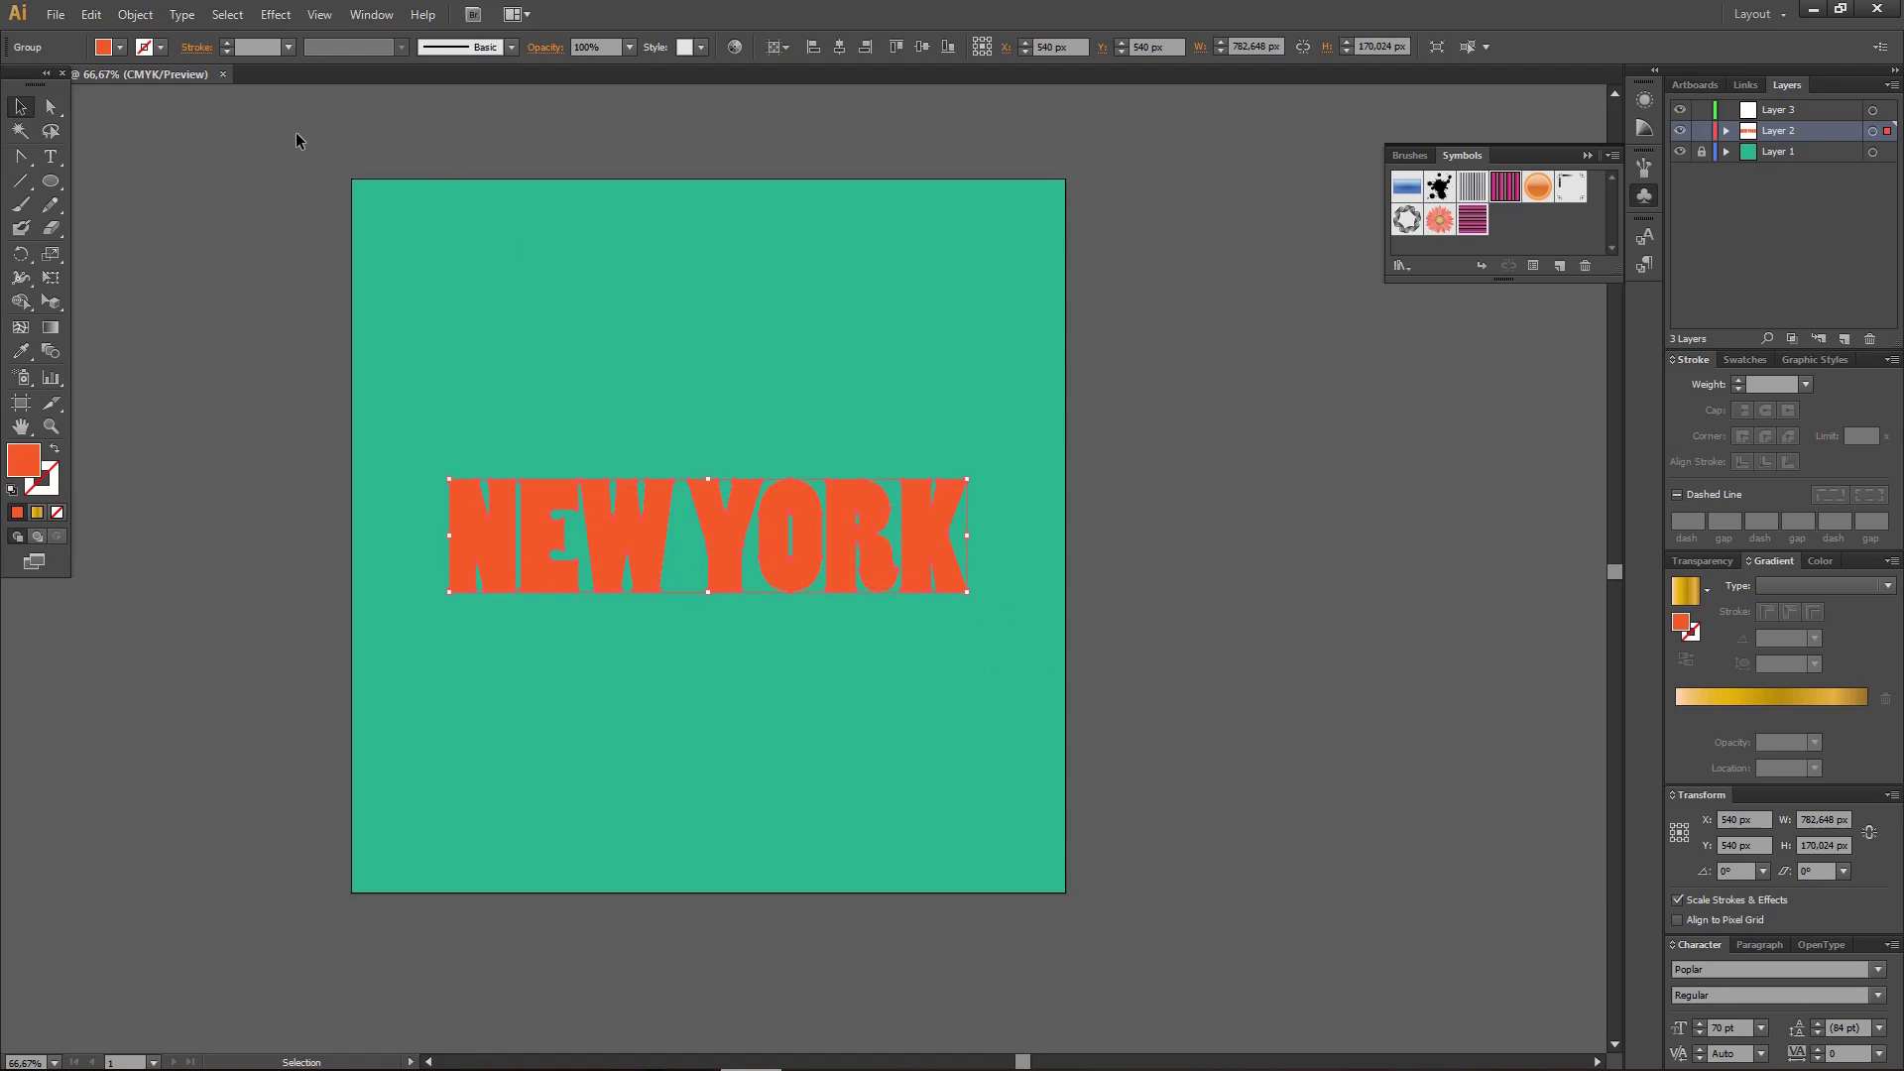
- Surround the NEW YORK letters with a 6 px offset path using Miter joins
click(136, 15)
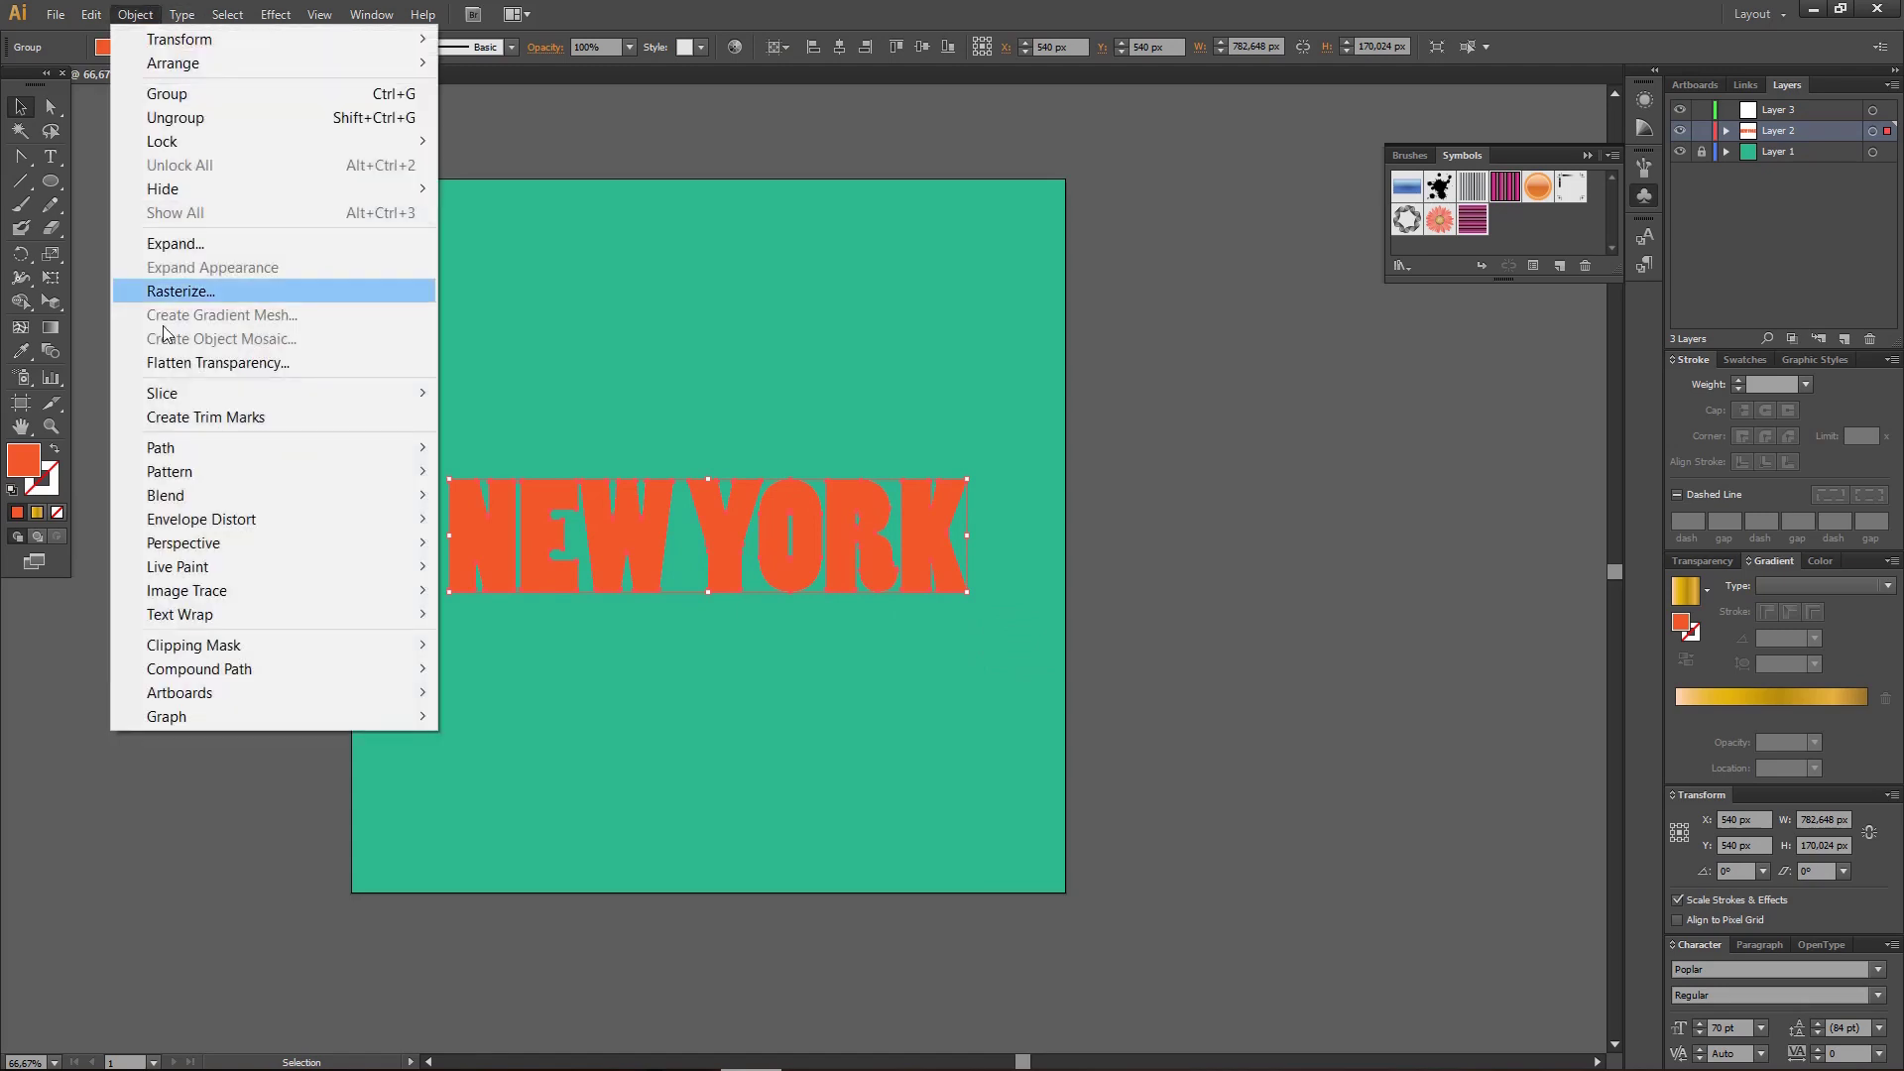
mouse_move(198, 447)
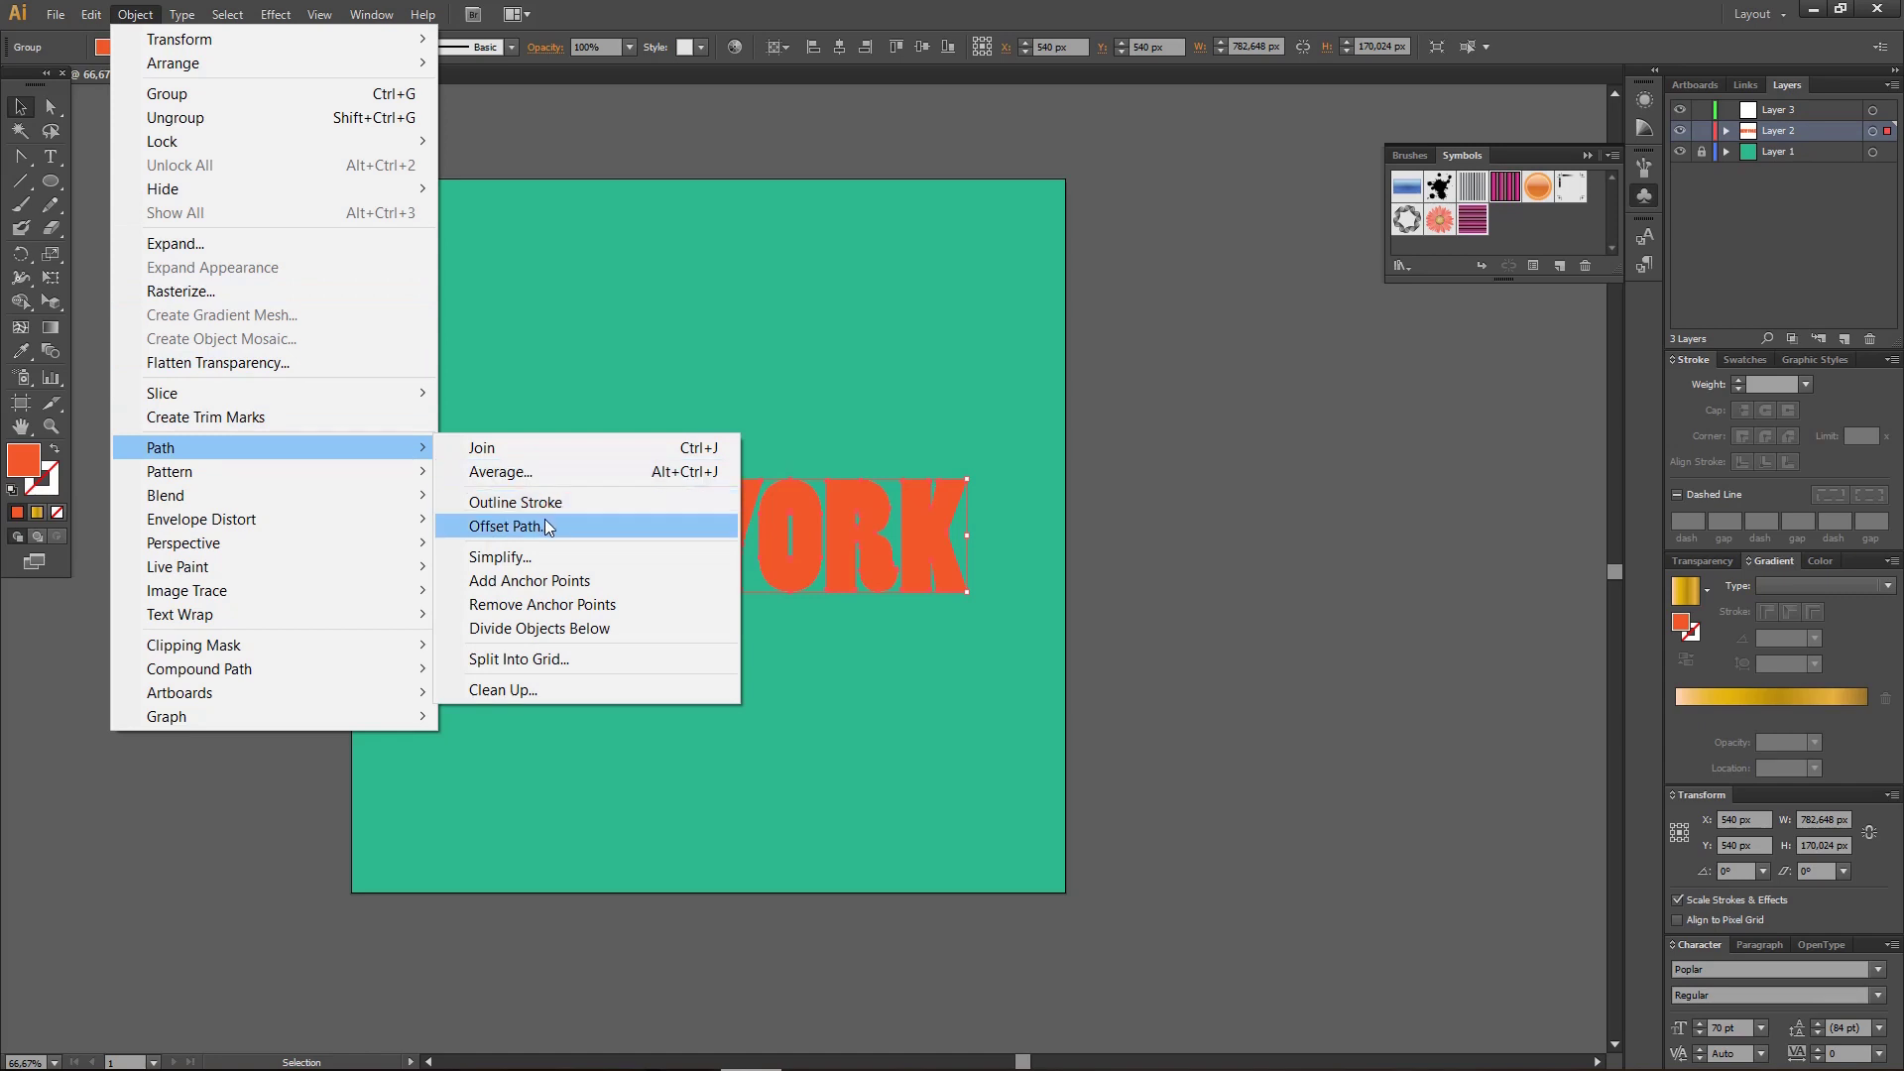
click(545, 526)
click(1263, 659)
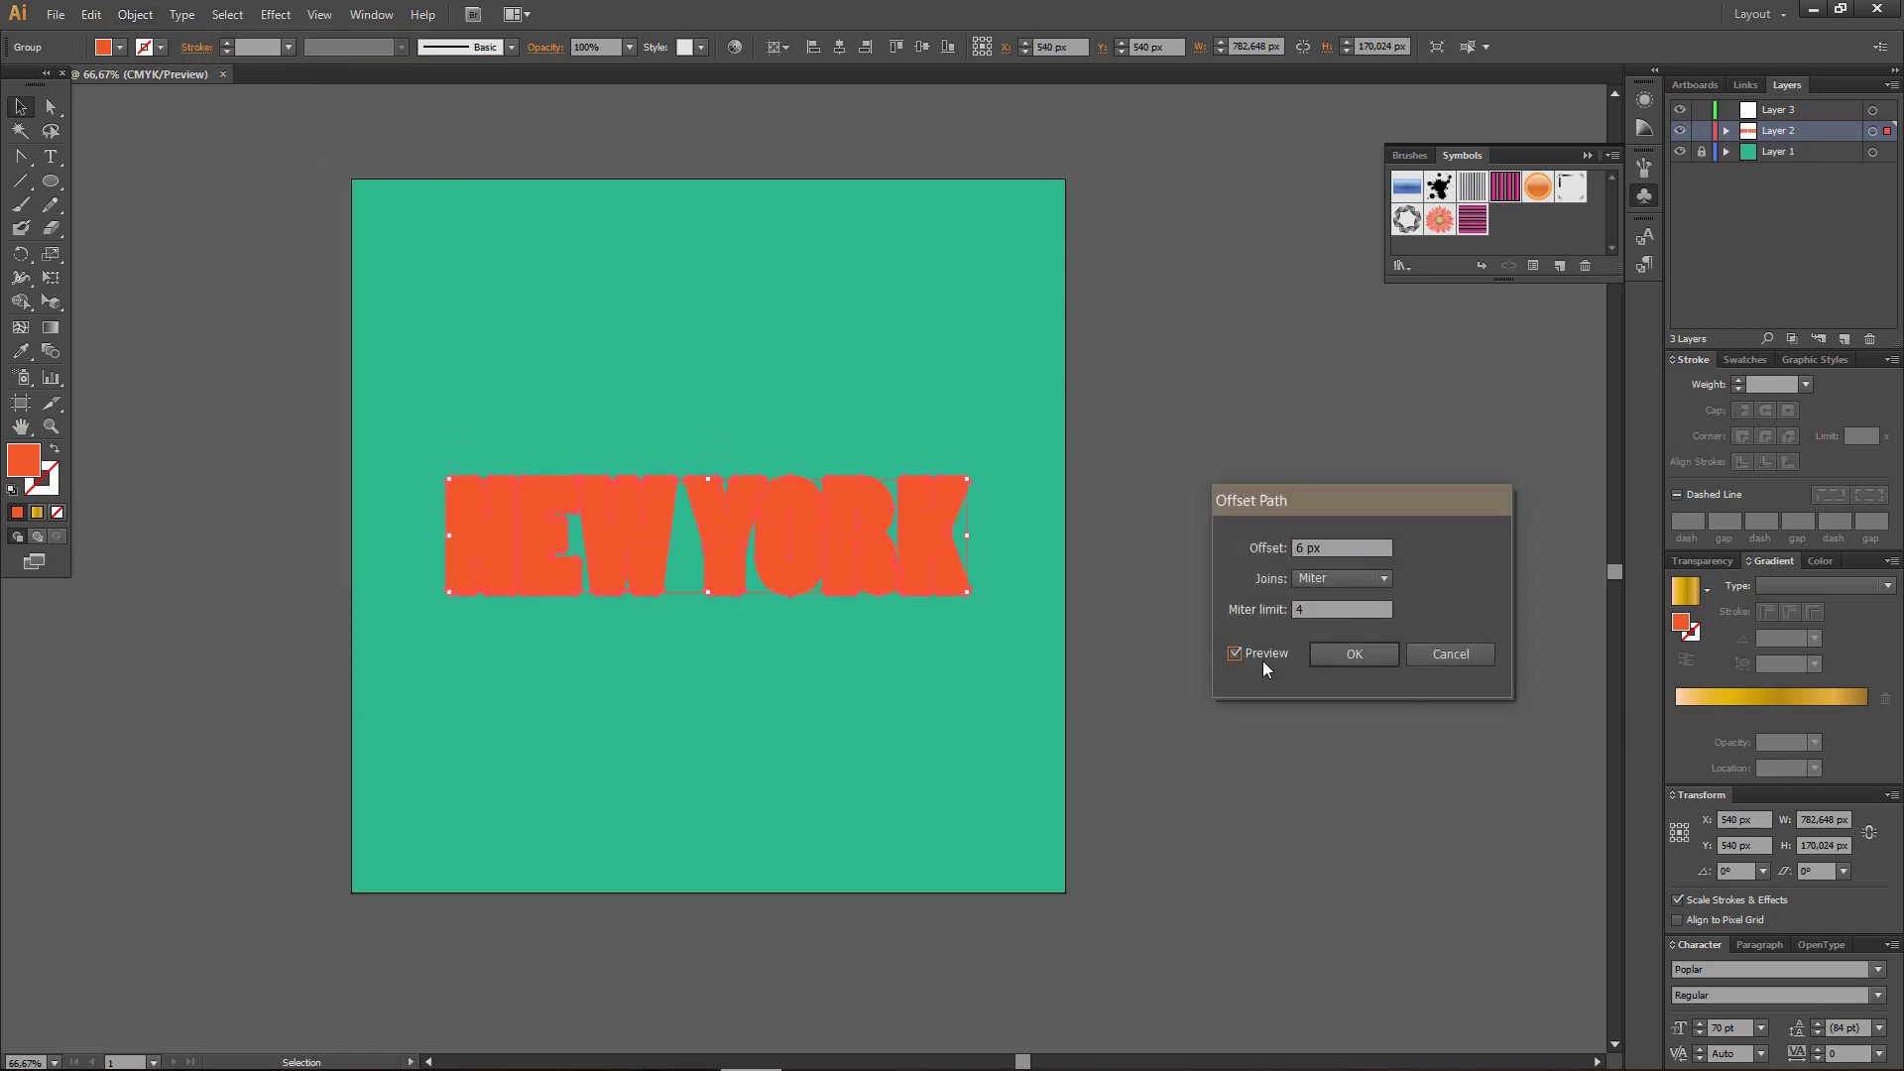
click(1351, 659)
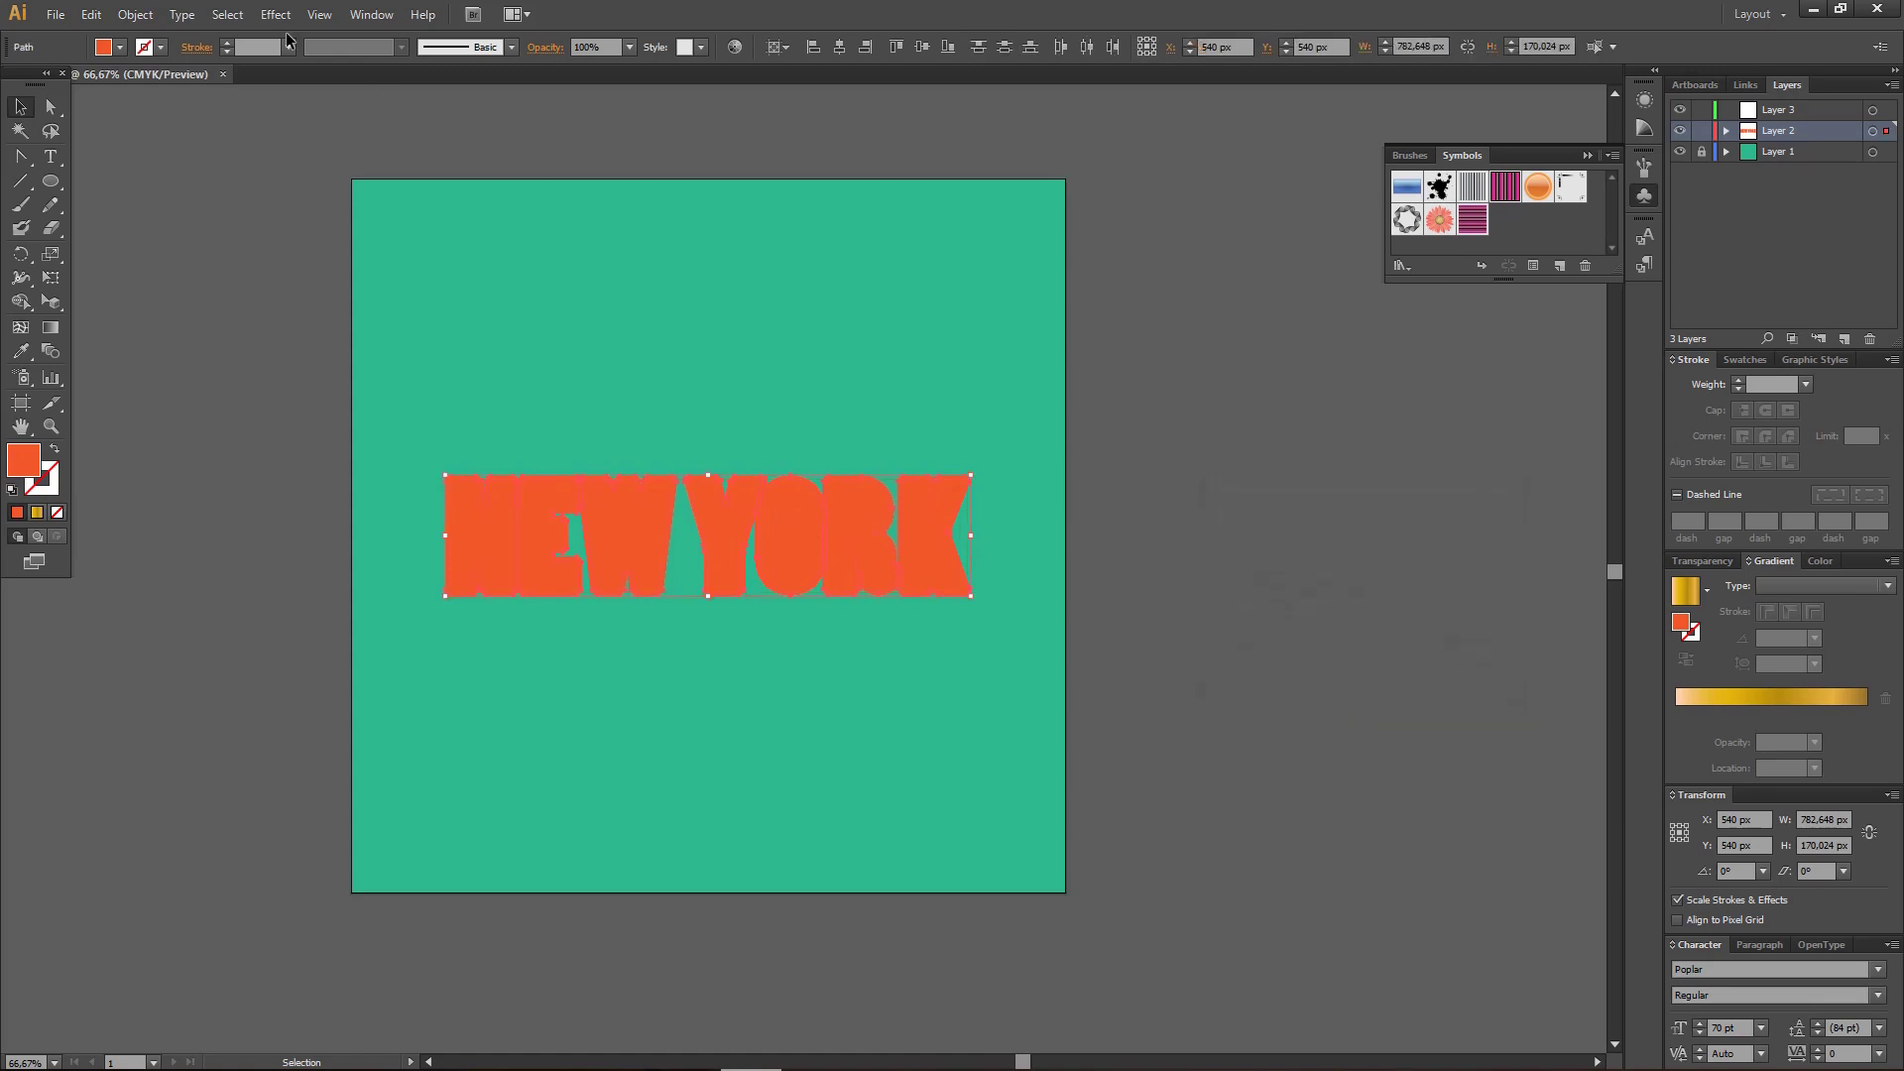
- Fill the offset path with black
click(119, 46)
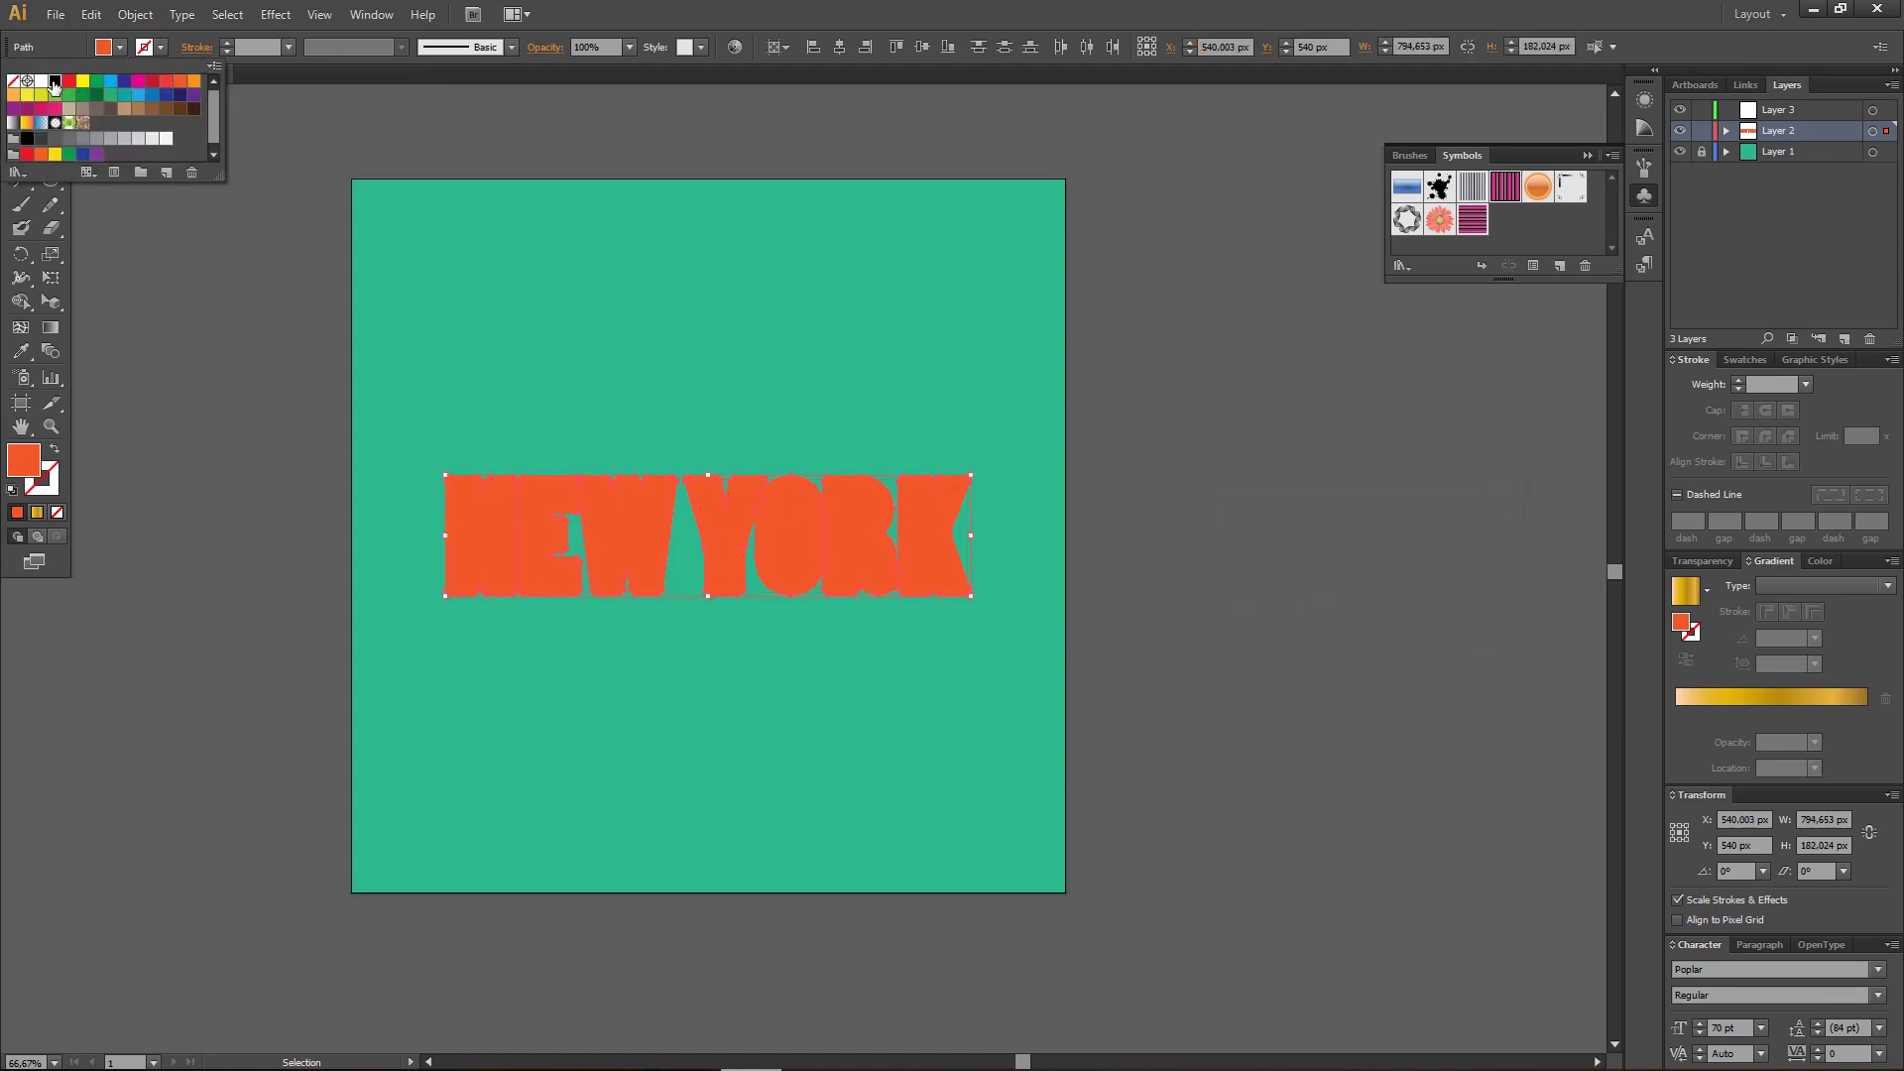
click(55, 83)
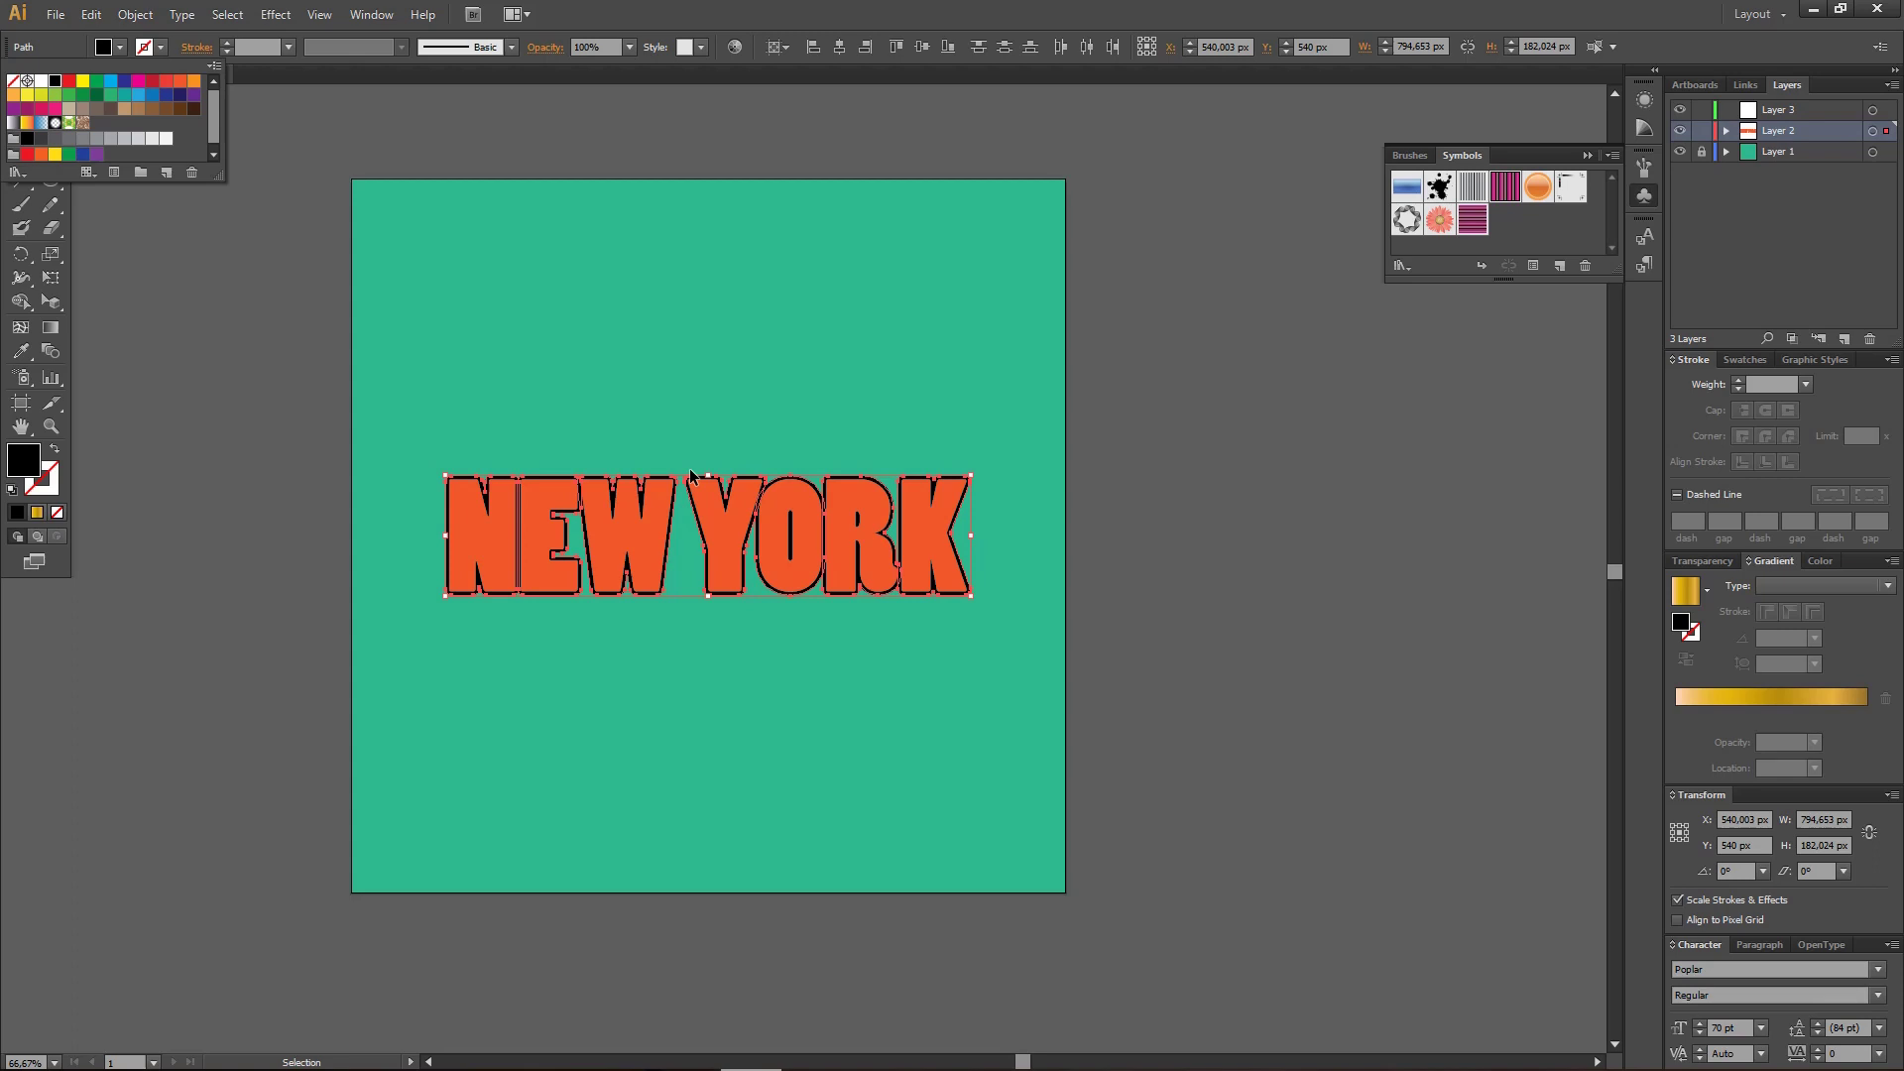
click(595, 391)
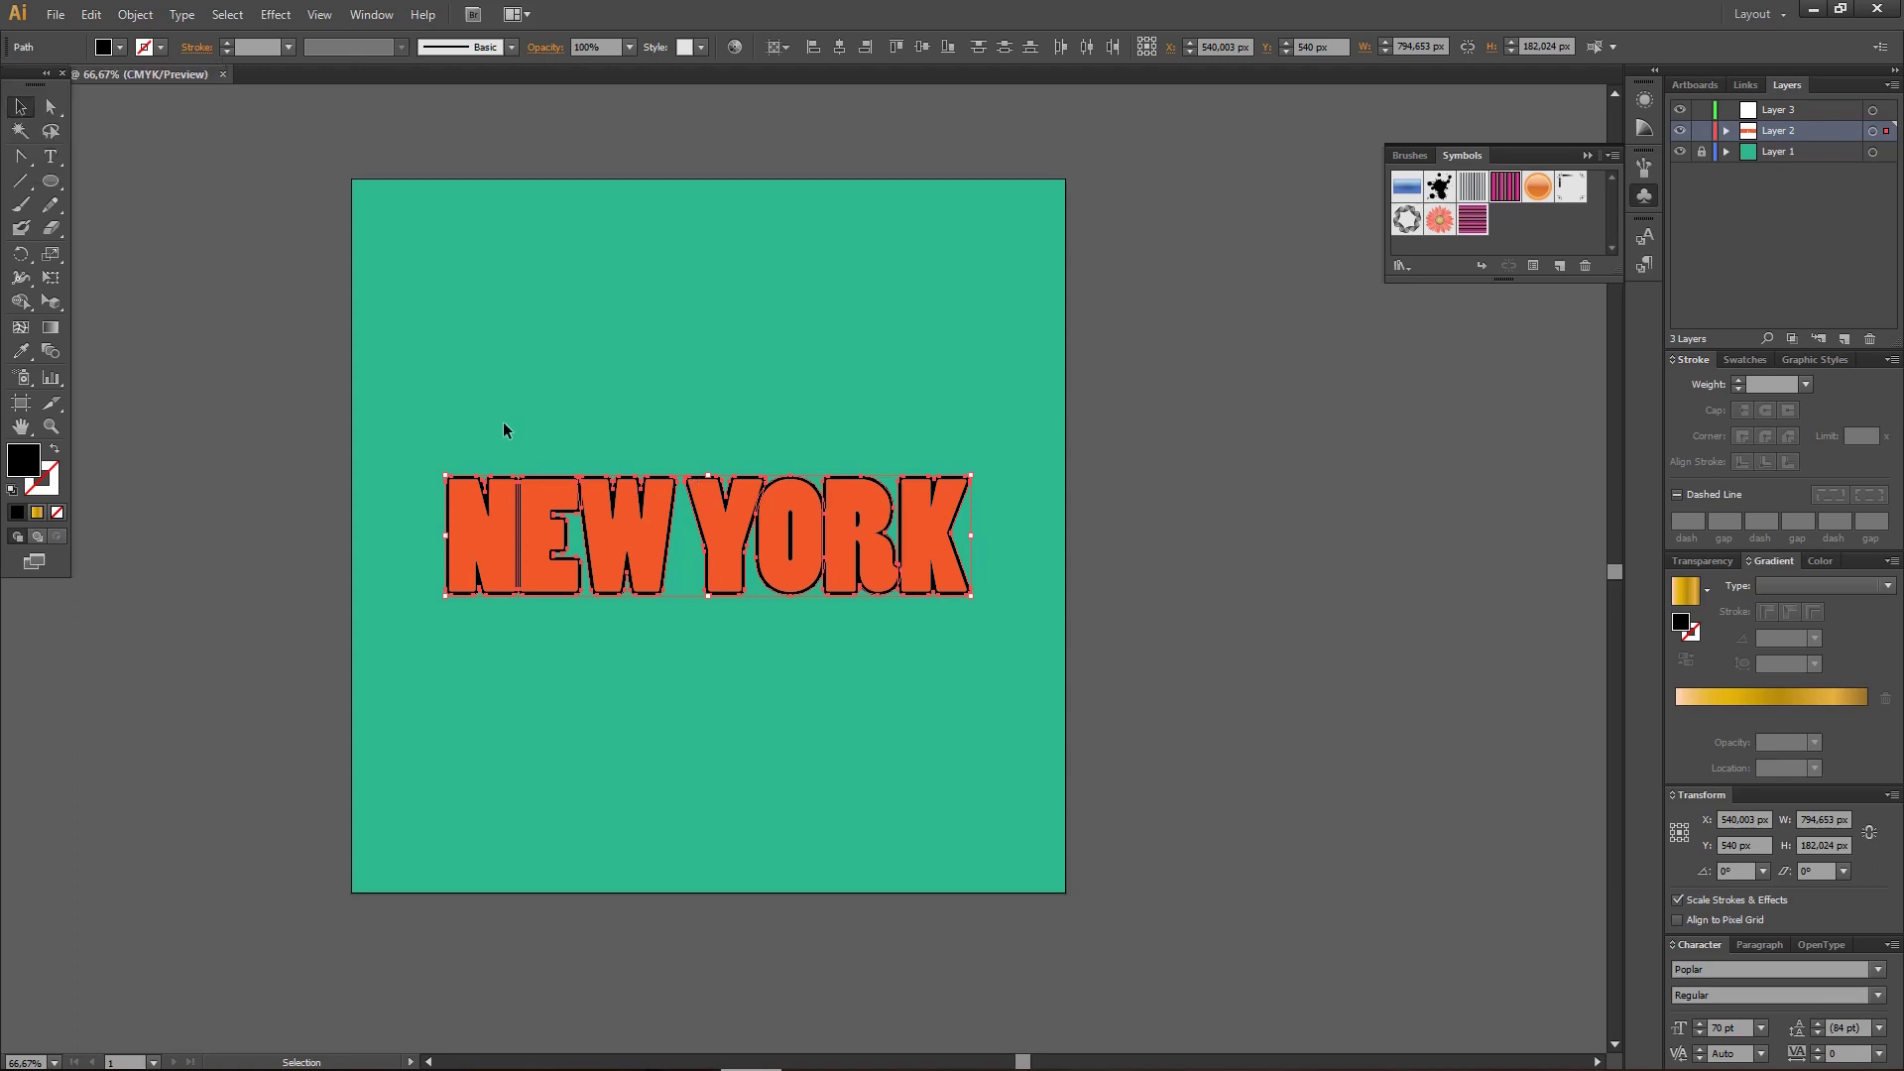
- Ungroup the orange letters, test-moving the N to check the black border, then undo
right_click(626, 541)
click(708, 665)
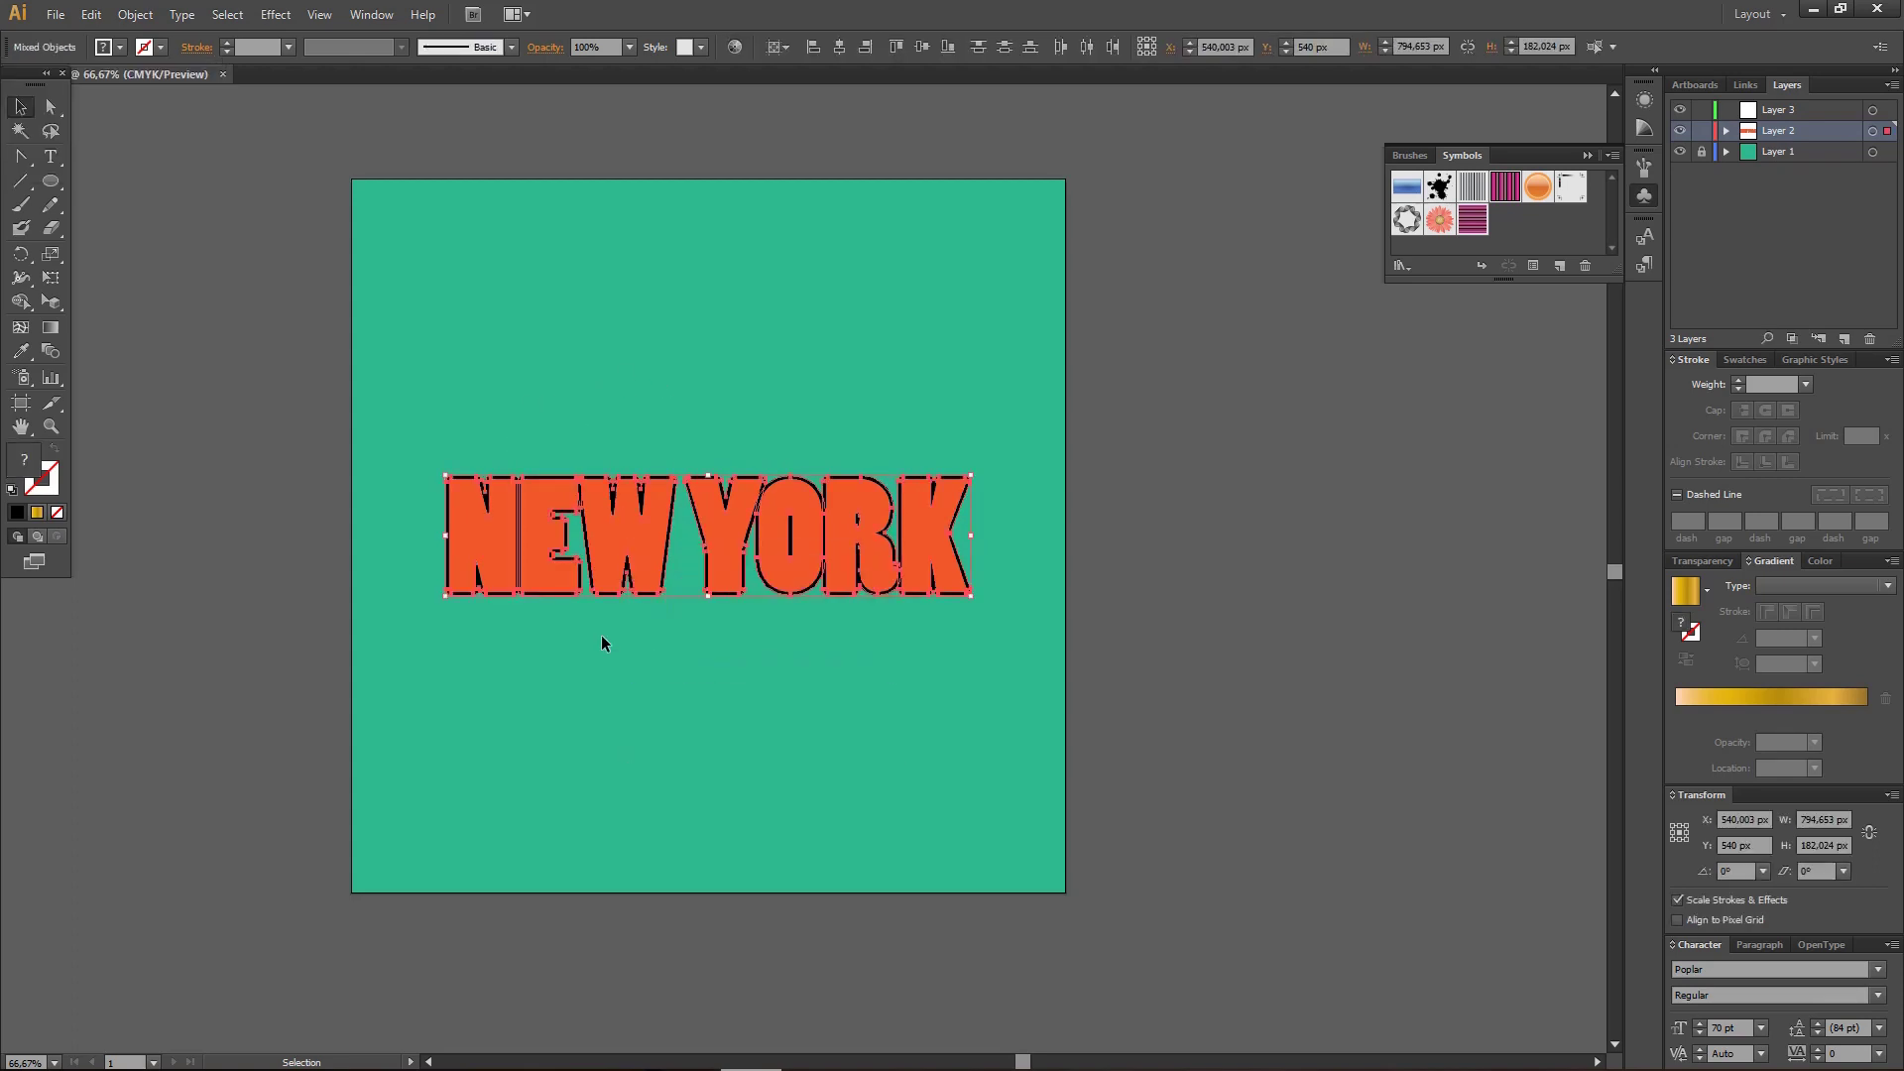
click(600, 635)
drag(496, 558, 502, 646)
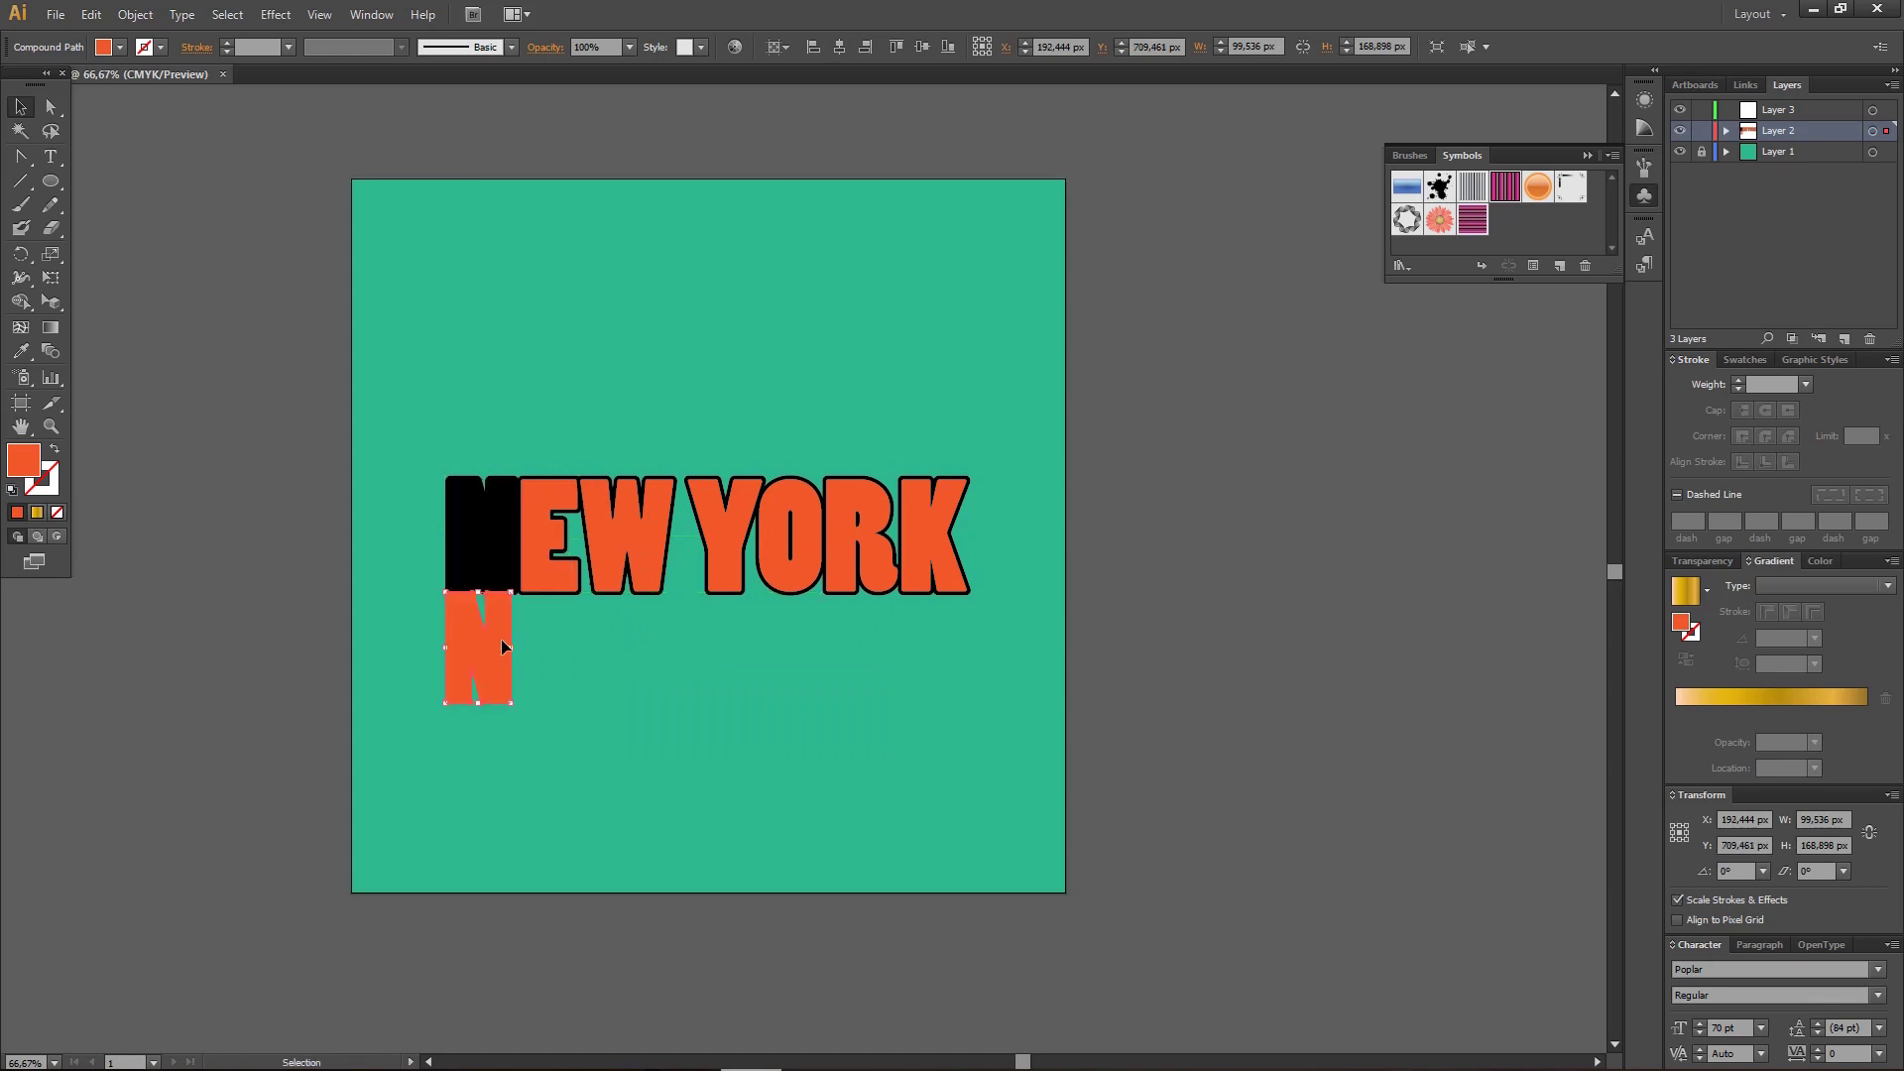
key(ctrl+z)
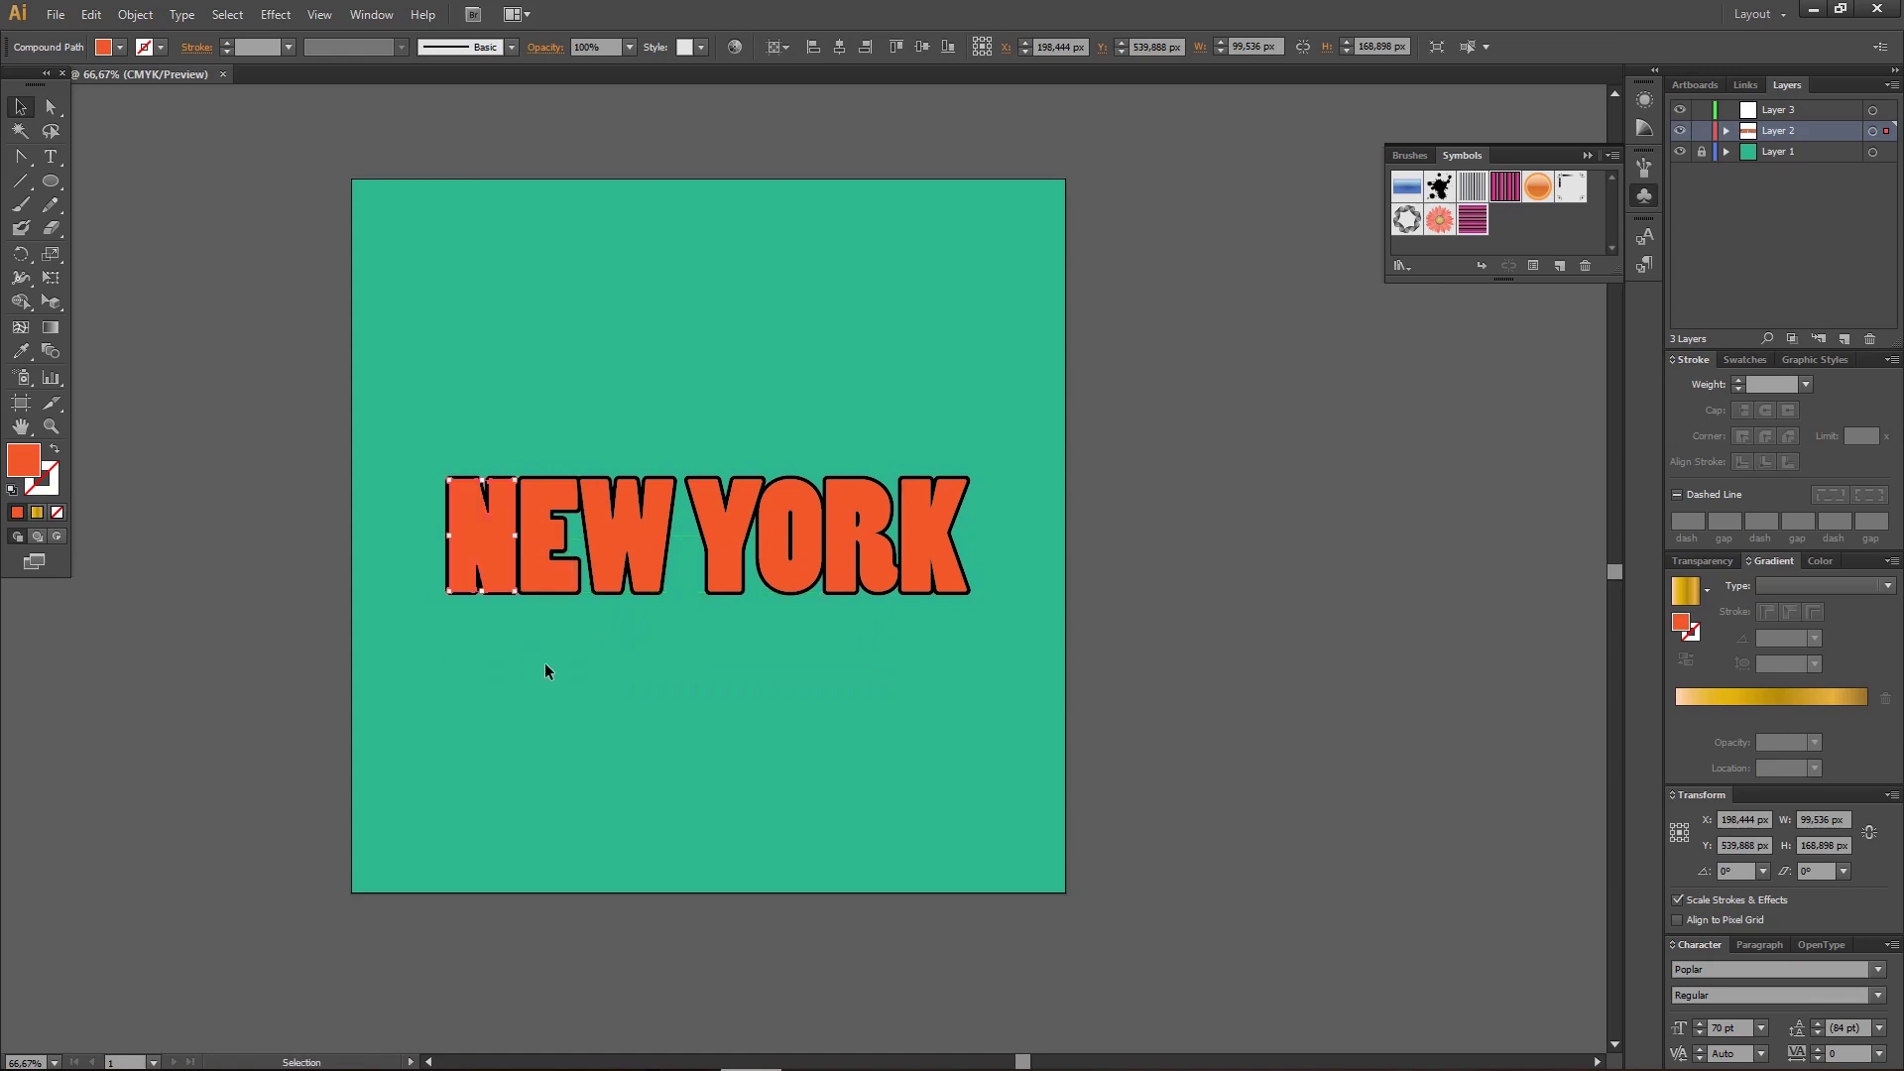
- Shift-select the orange letters E, W, Y, O, R and K together
shift+click(549, 581)
shift+click(635, 565)
shift+click(729, 536)
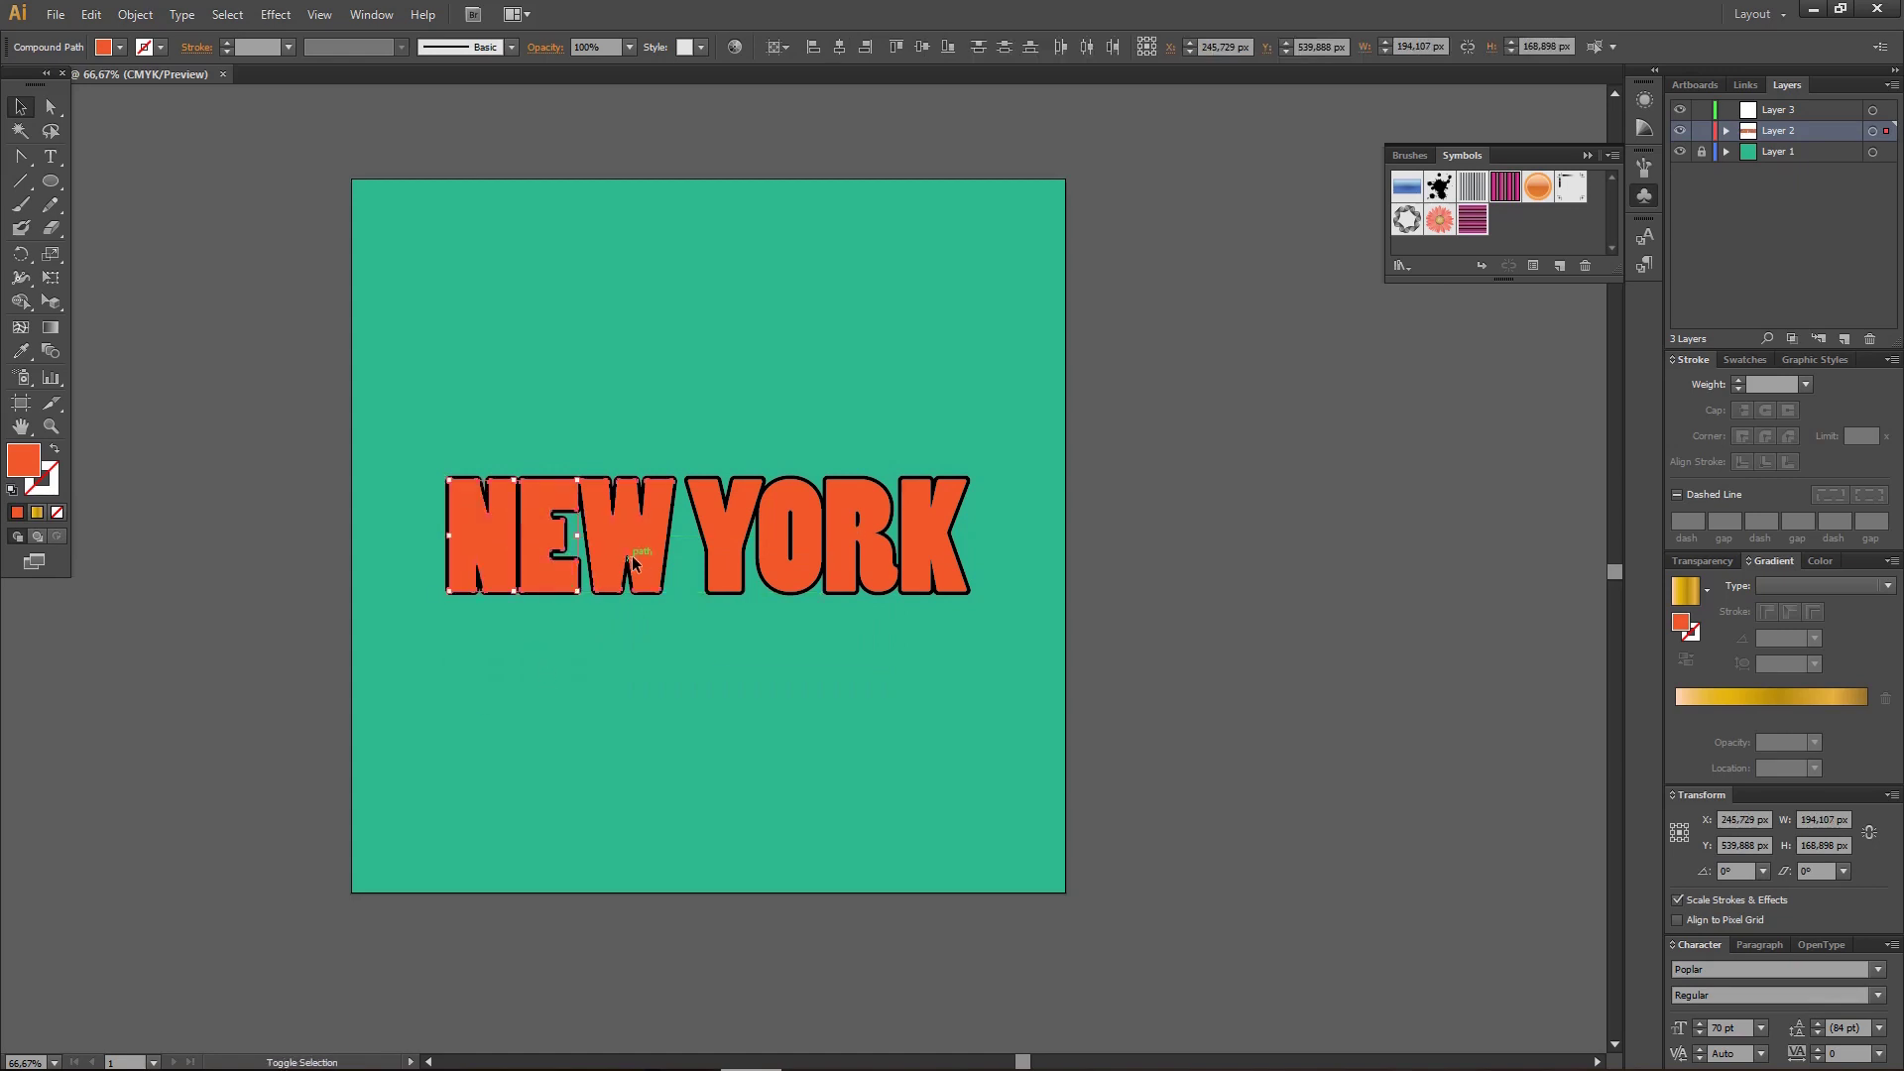
shift+click(783, 568)
shift+click(858, 553)
shift+click(929, 545)
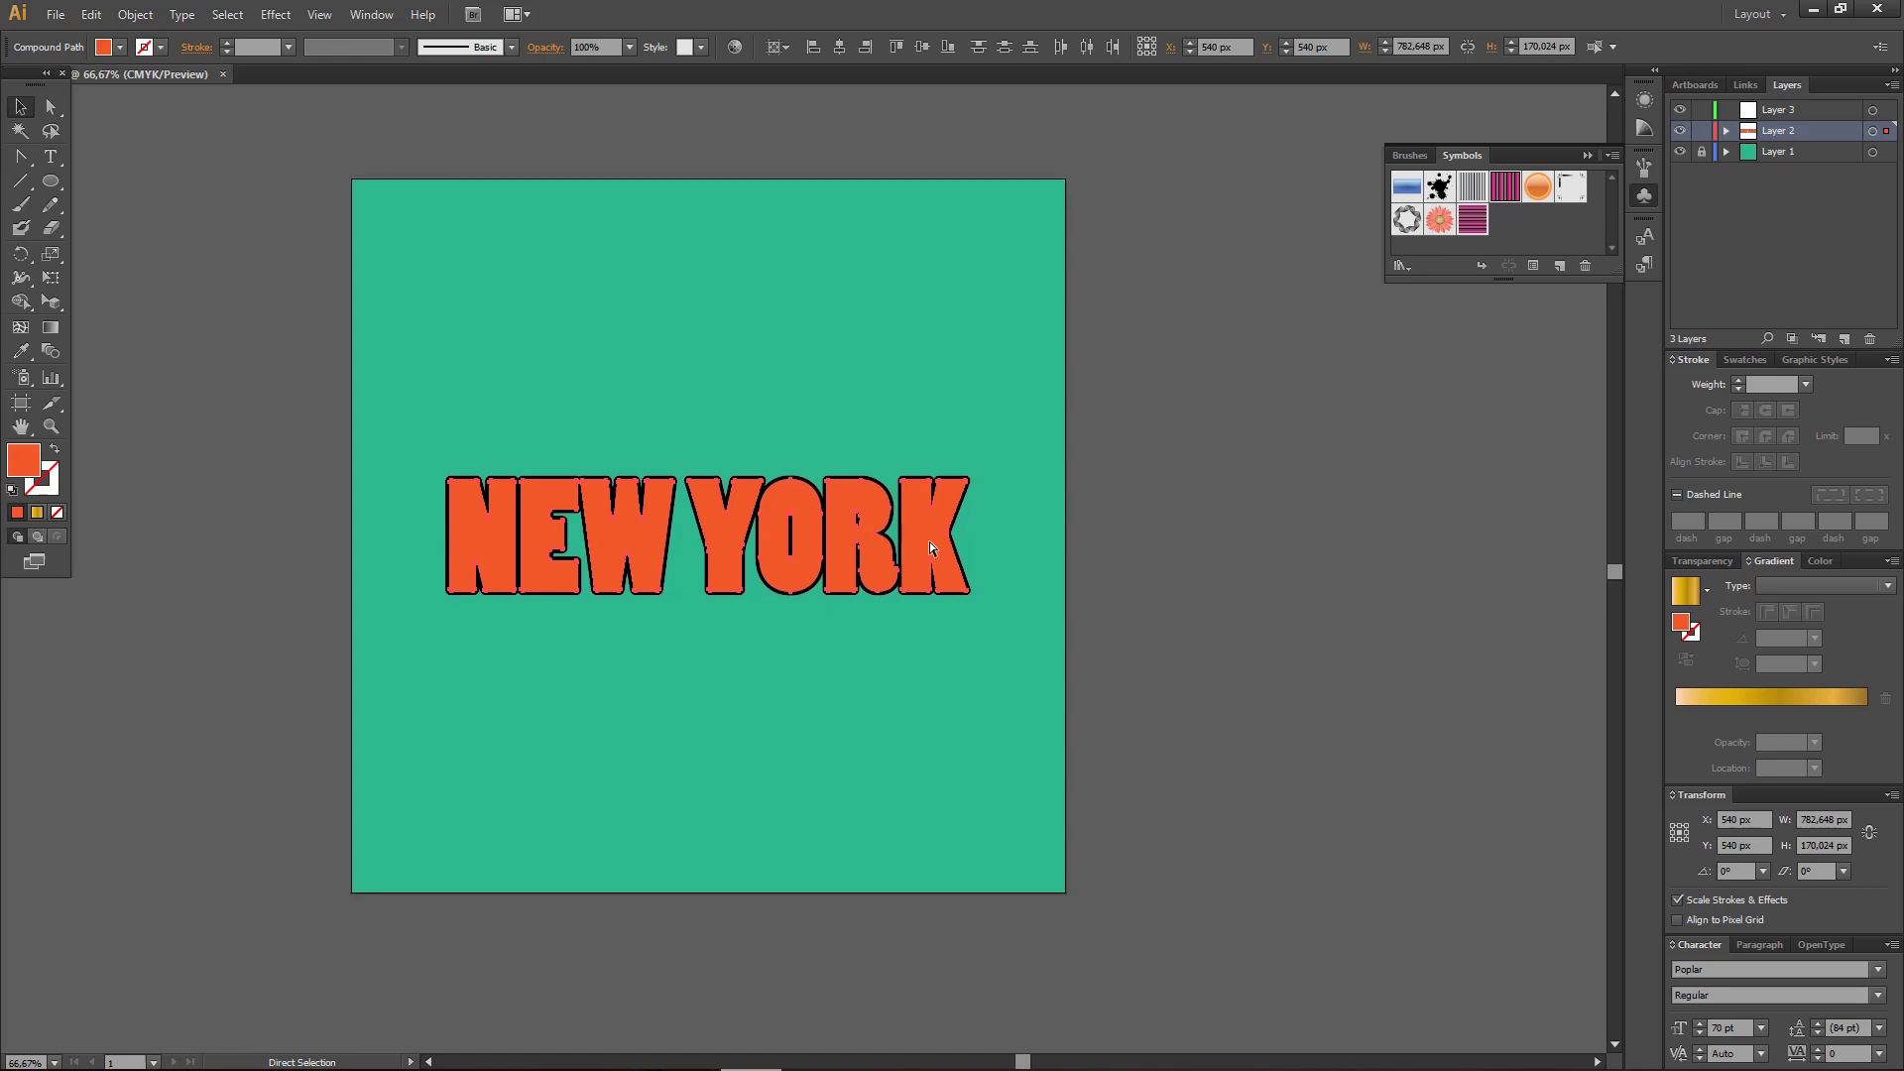
- Move the orange letters onto Layer 3 in place and lock that layer
key(ctrl+x)
click(1795, 113)
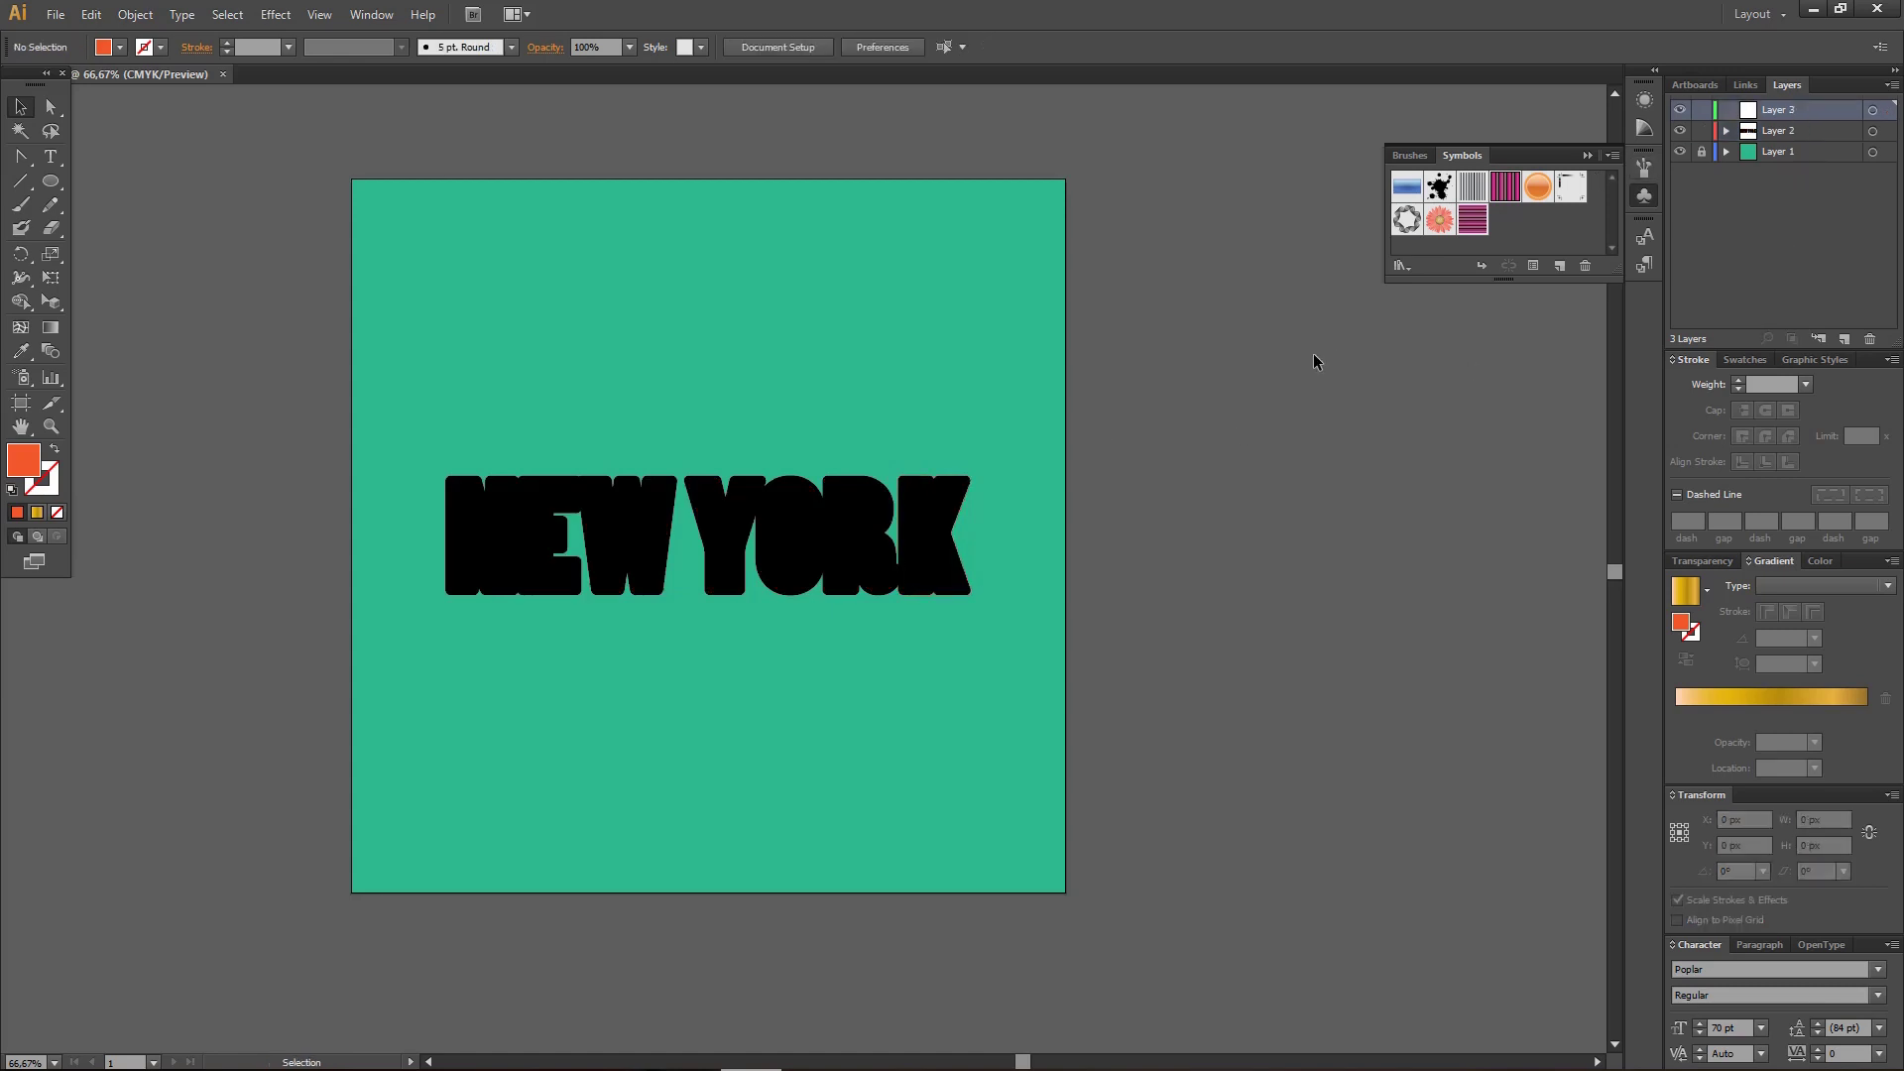
key(ctrl+f)
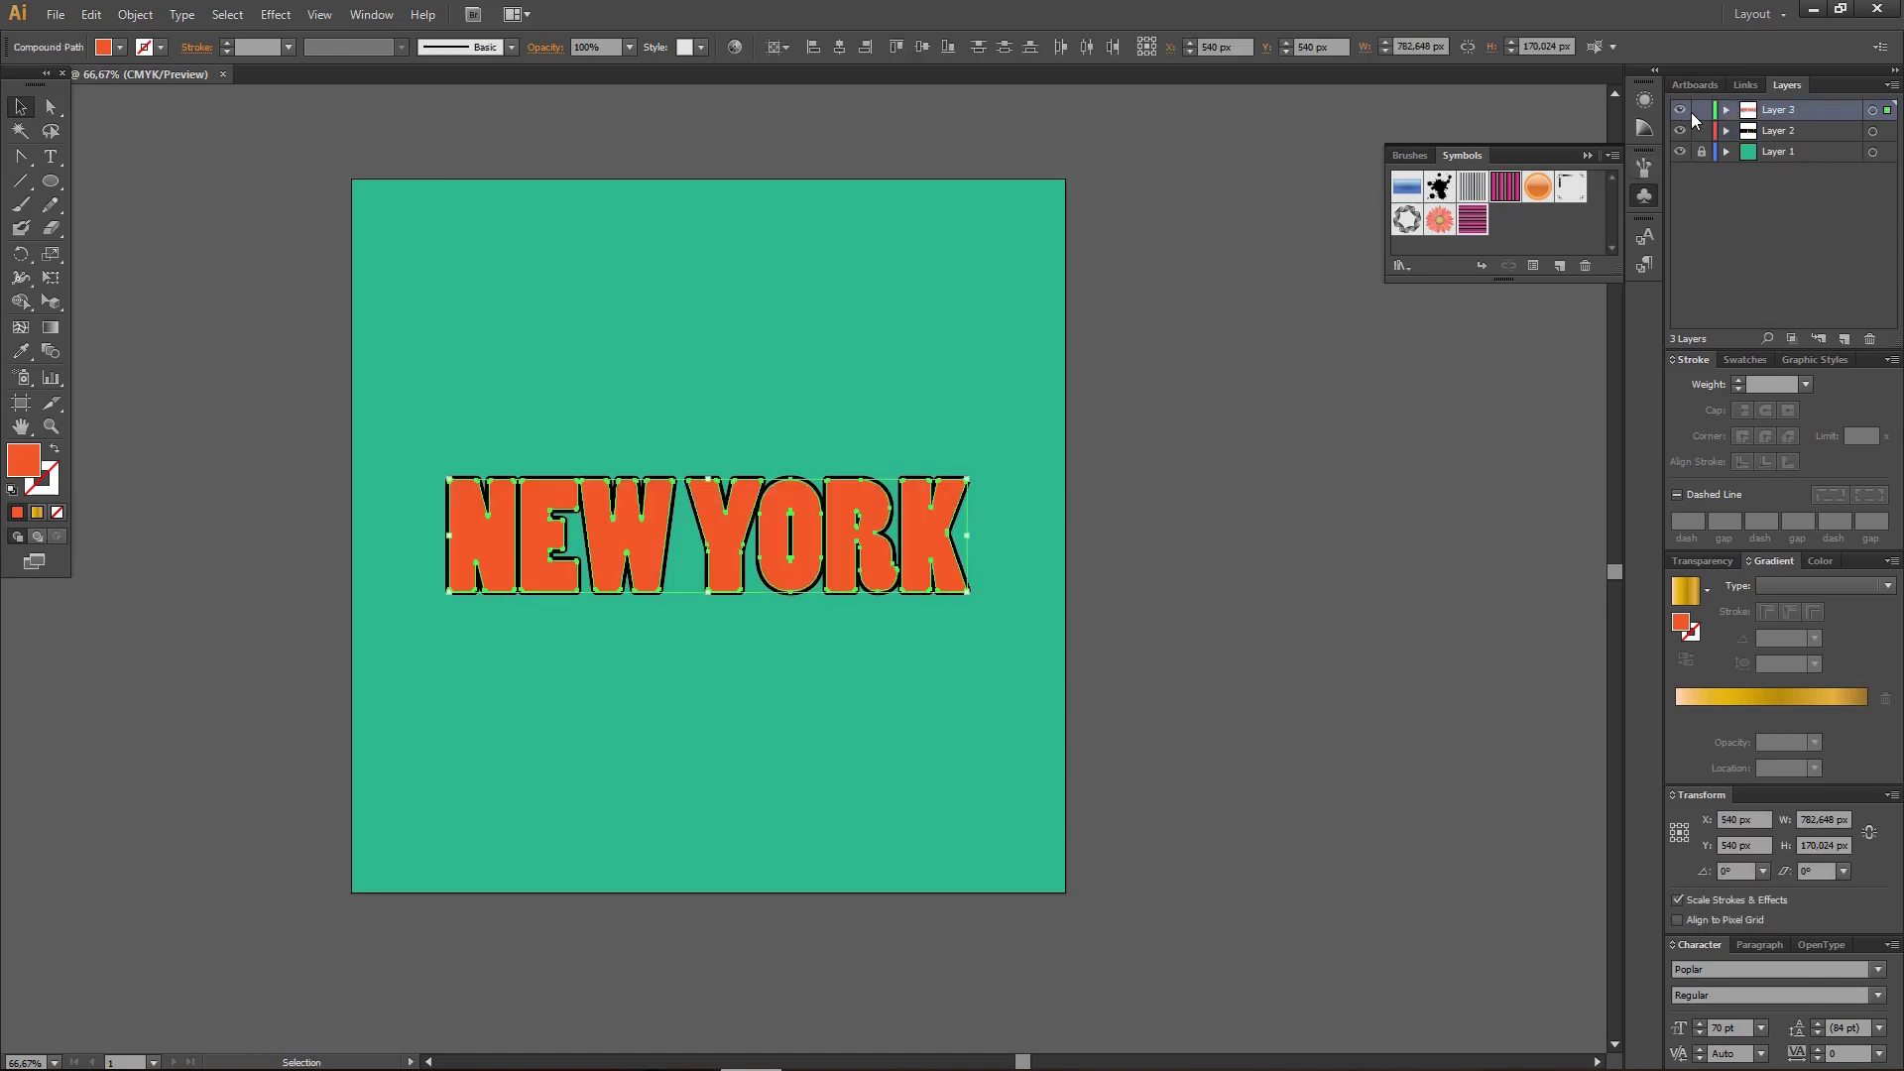
click(1699, 112)
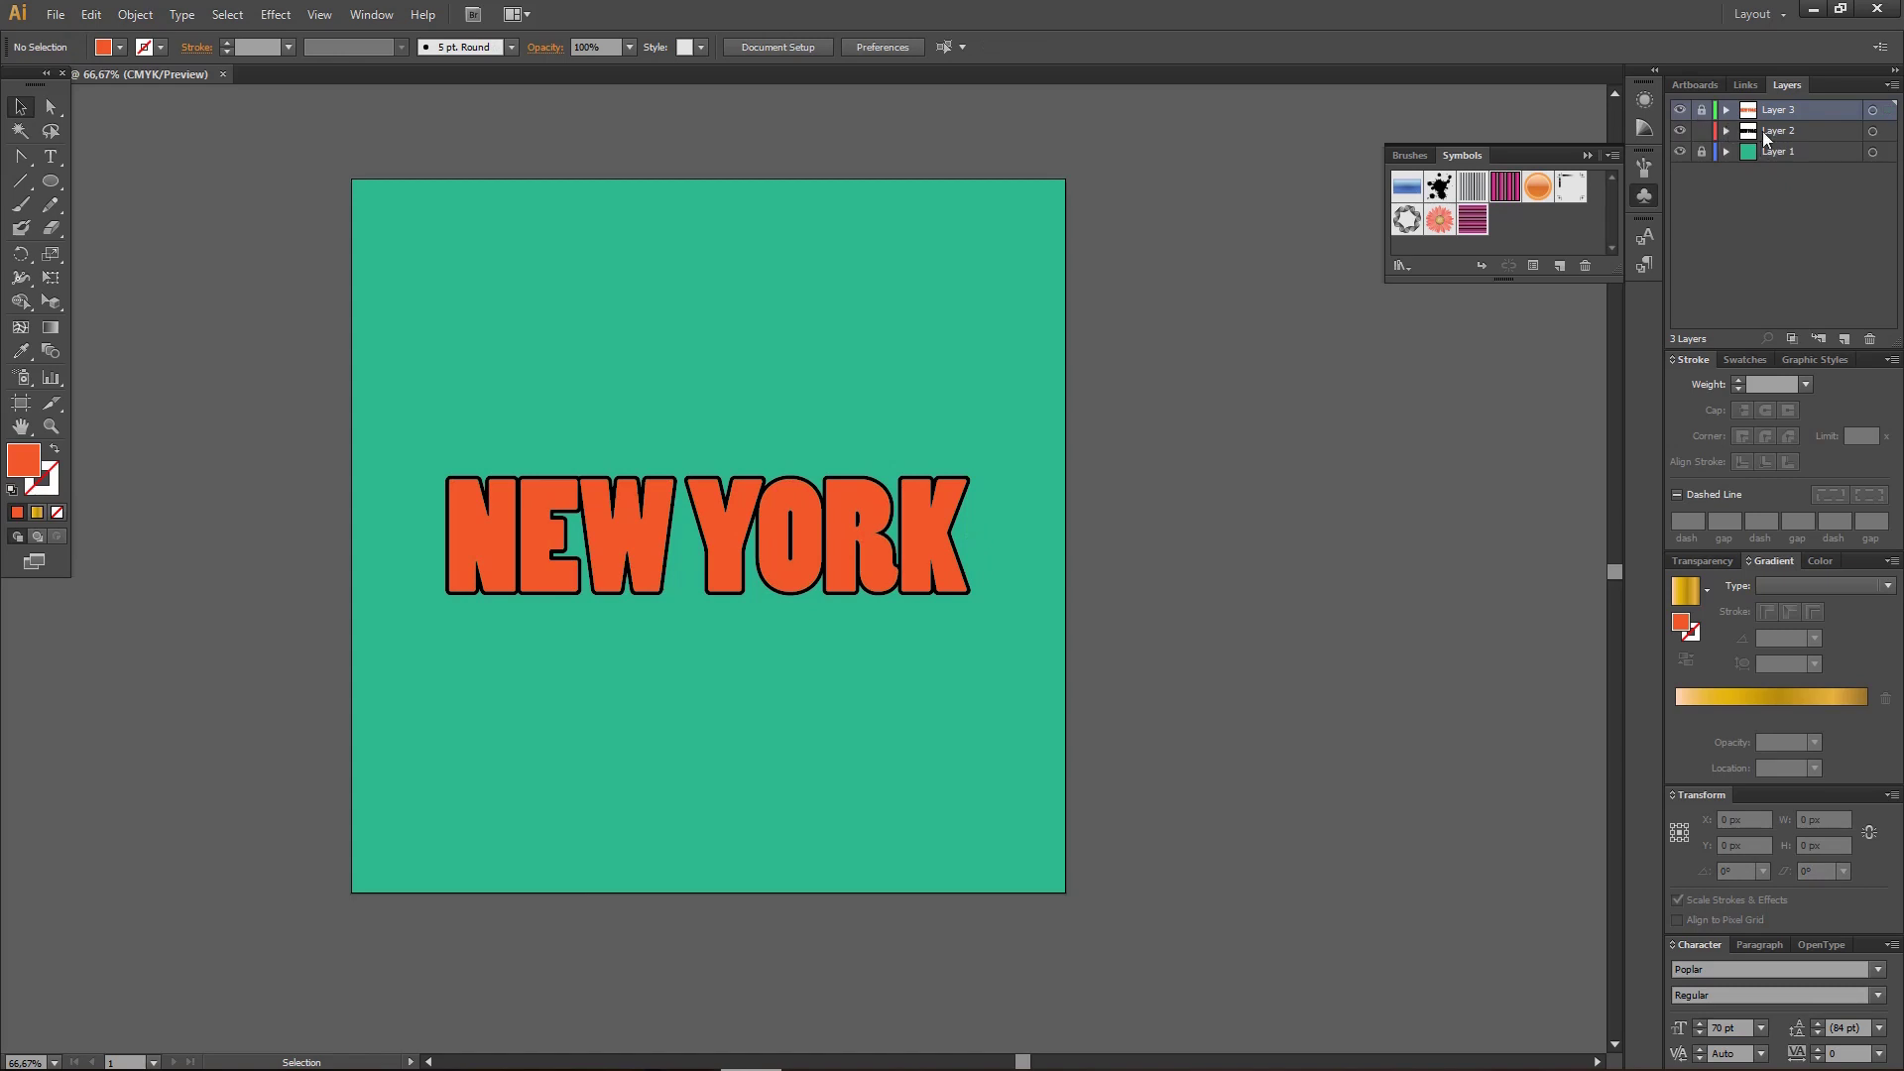
- Group the black outline on Layer 2 and nudge a copy behind it down-left as a shadow
click(1763, 131)
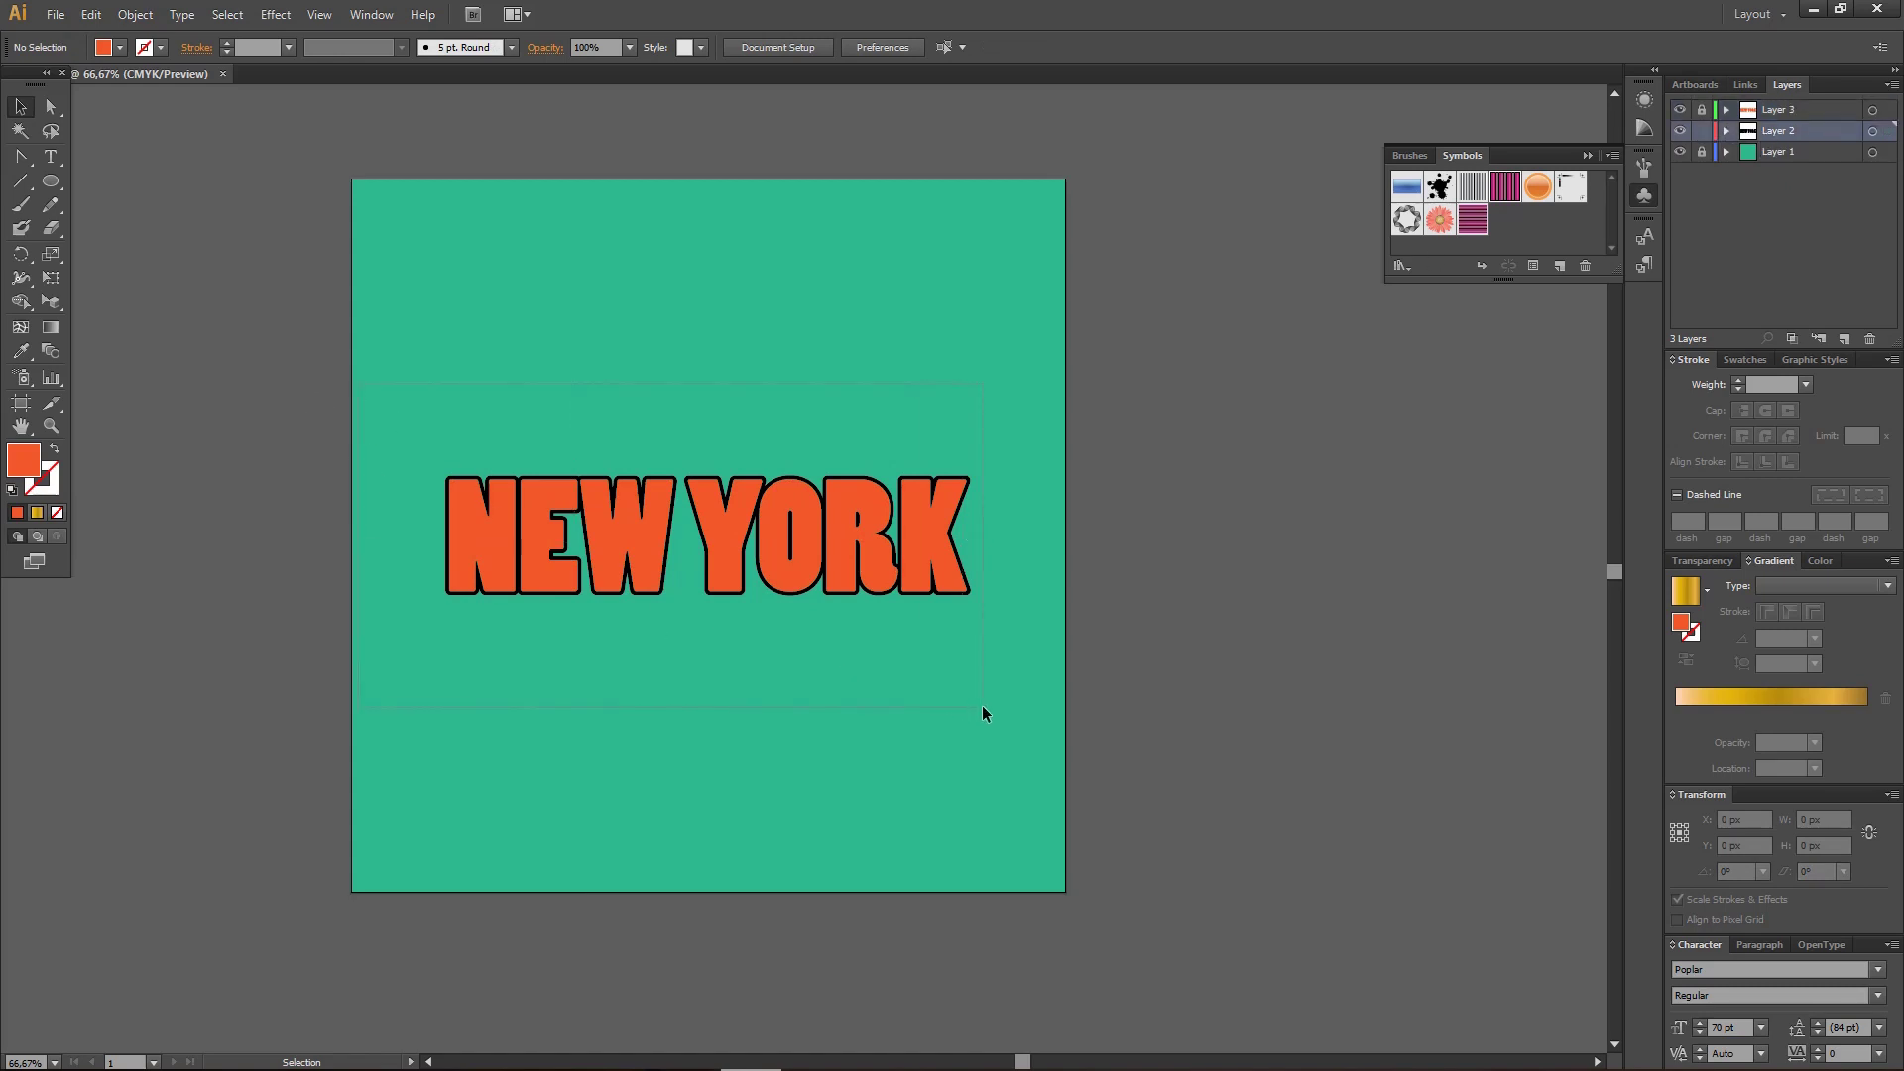
drag(981, 705, 980, 706)
right_click(920, 551)
click(954, 644)
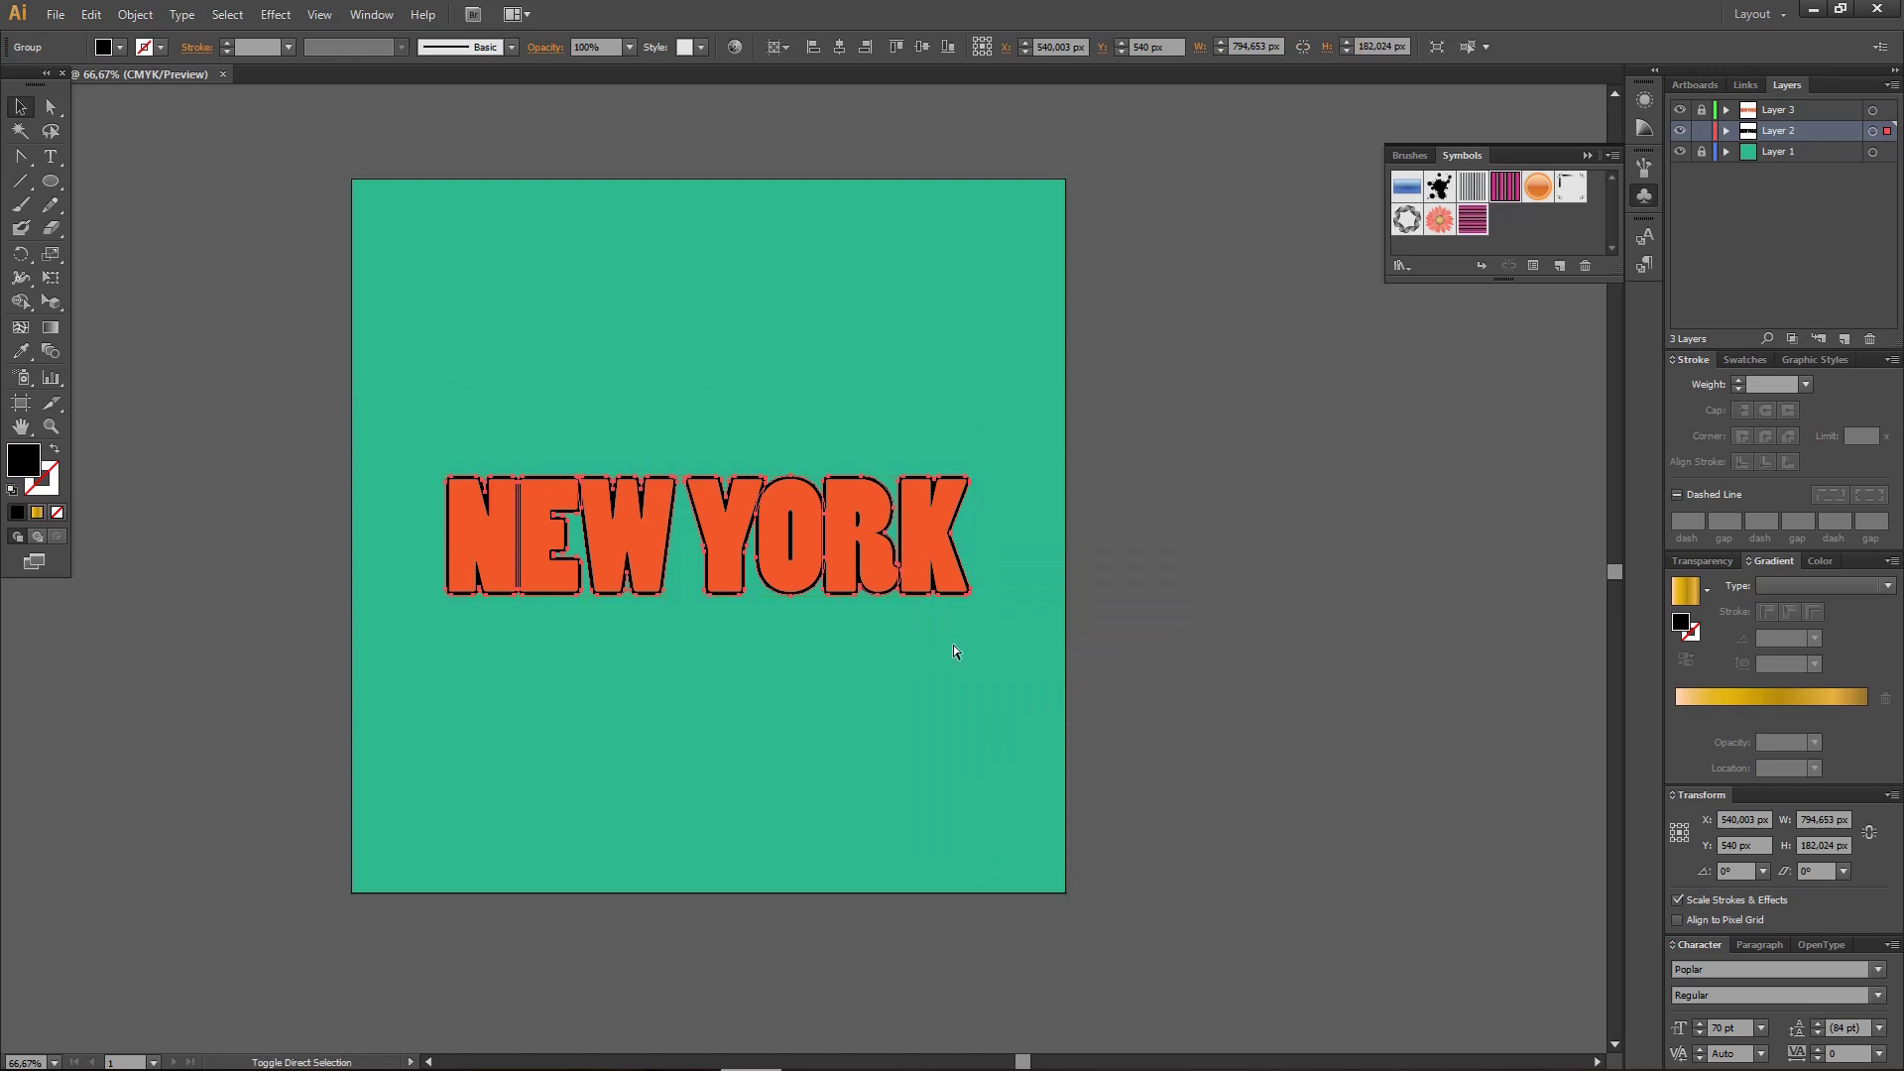
key(shift+Down)
key(shift+Down)
key(shift+Down)
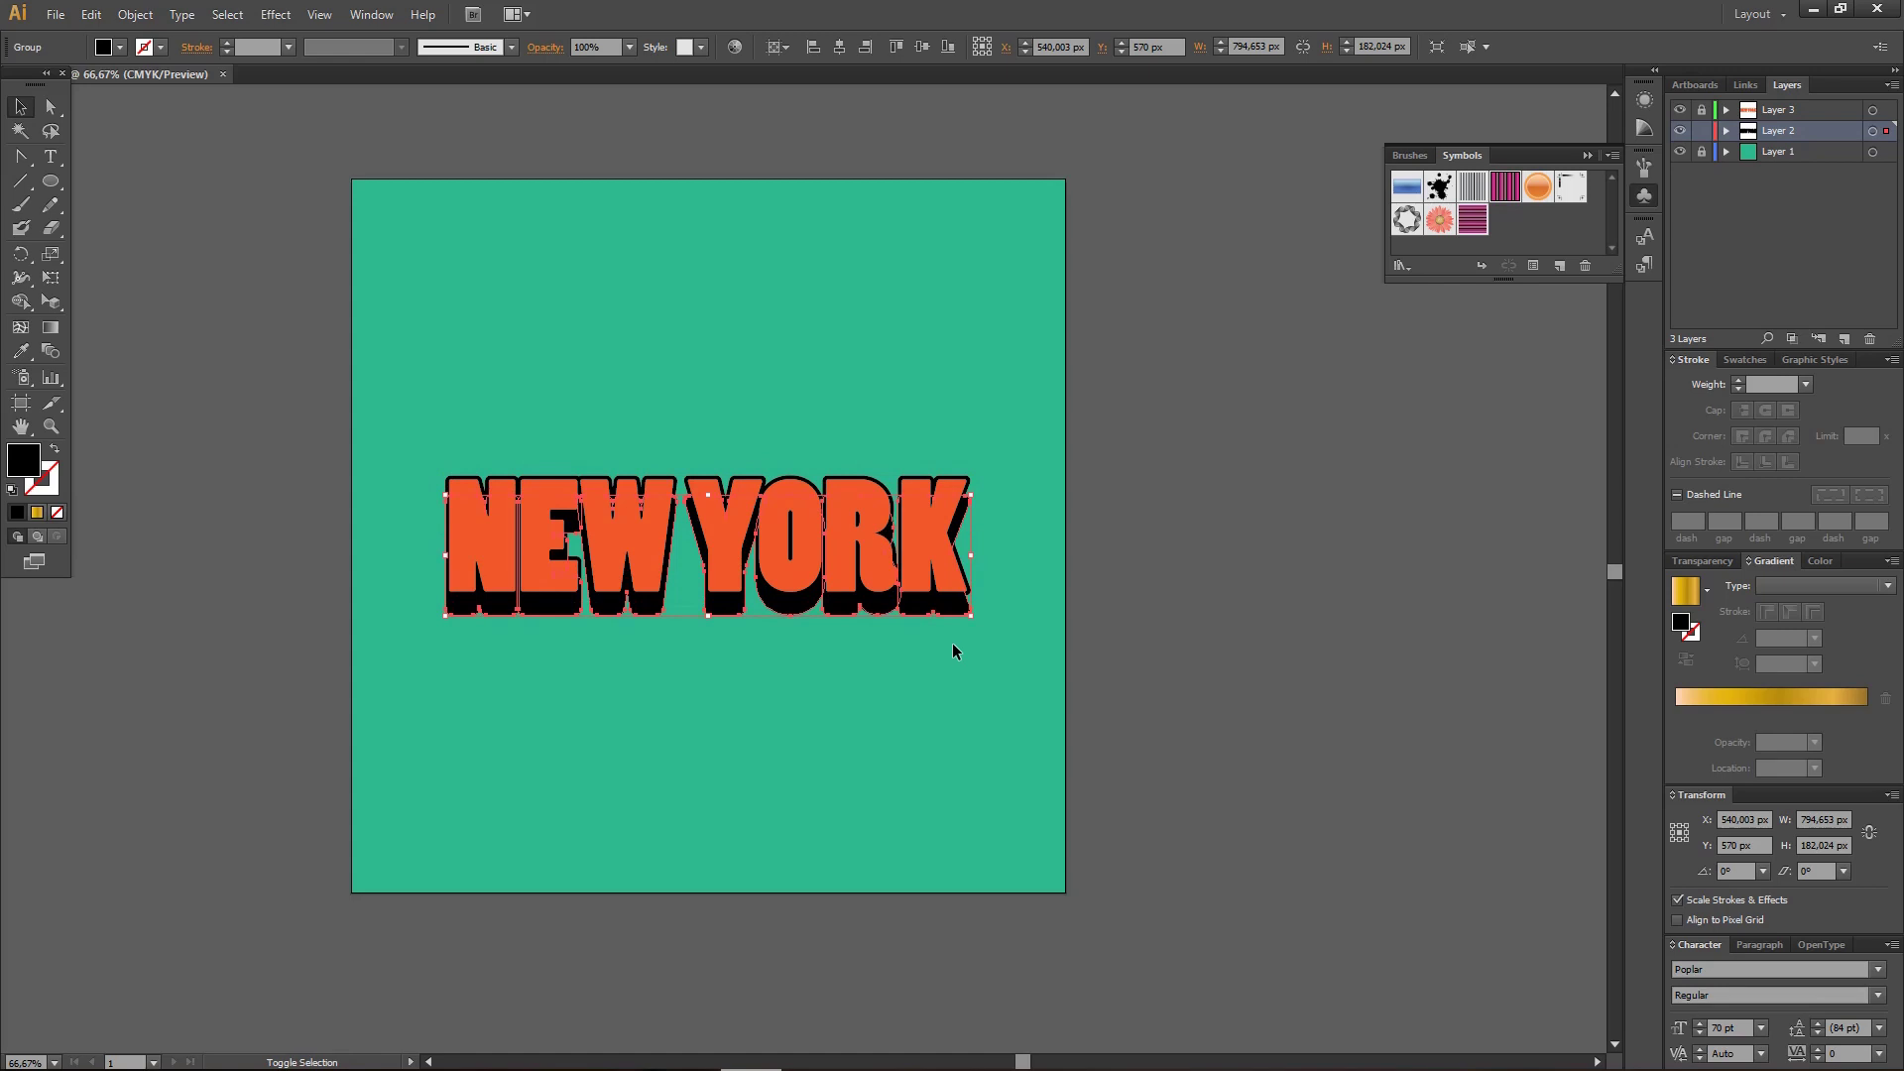
key(shift+Left)
key(shift+Left)
key(shift+Left)
key(shift+Down)
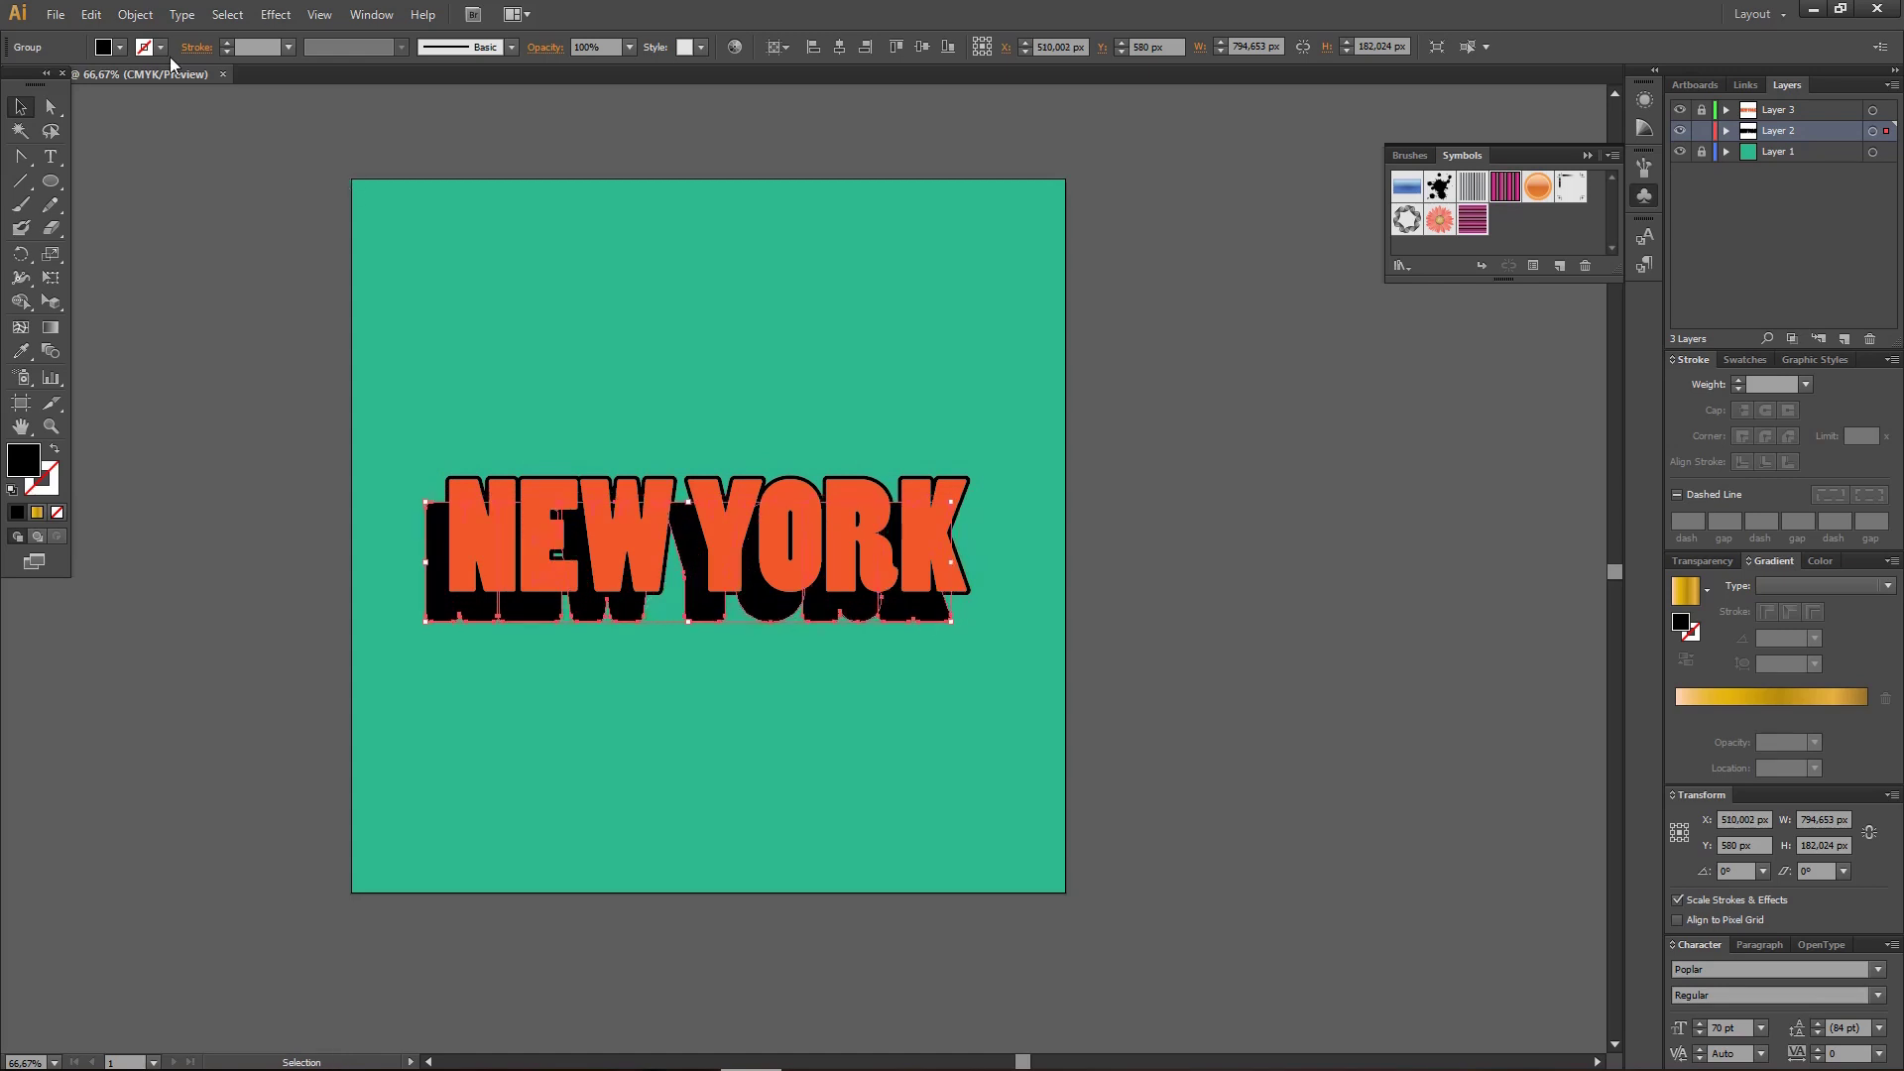
key(shift)
- Blend the black shadow copy with the outline using Object > Blend > Make
click(460, 392)
click(688, 556)
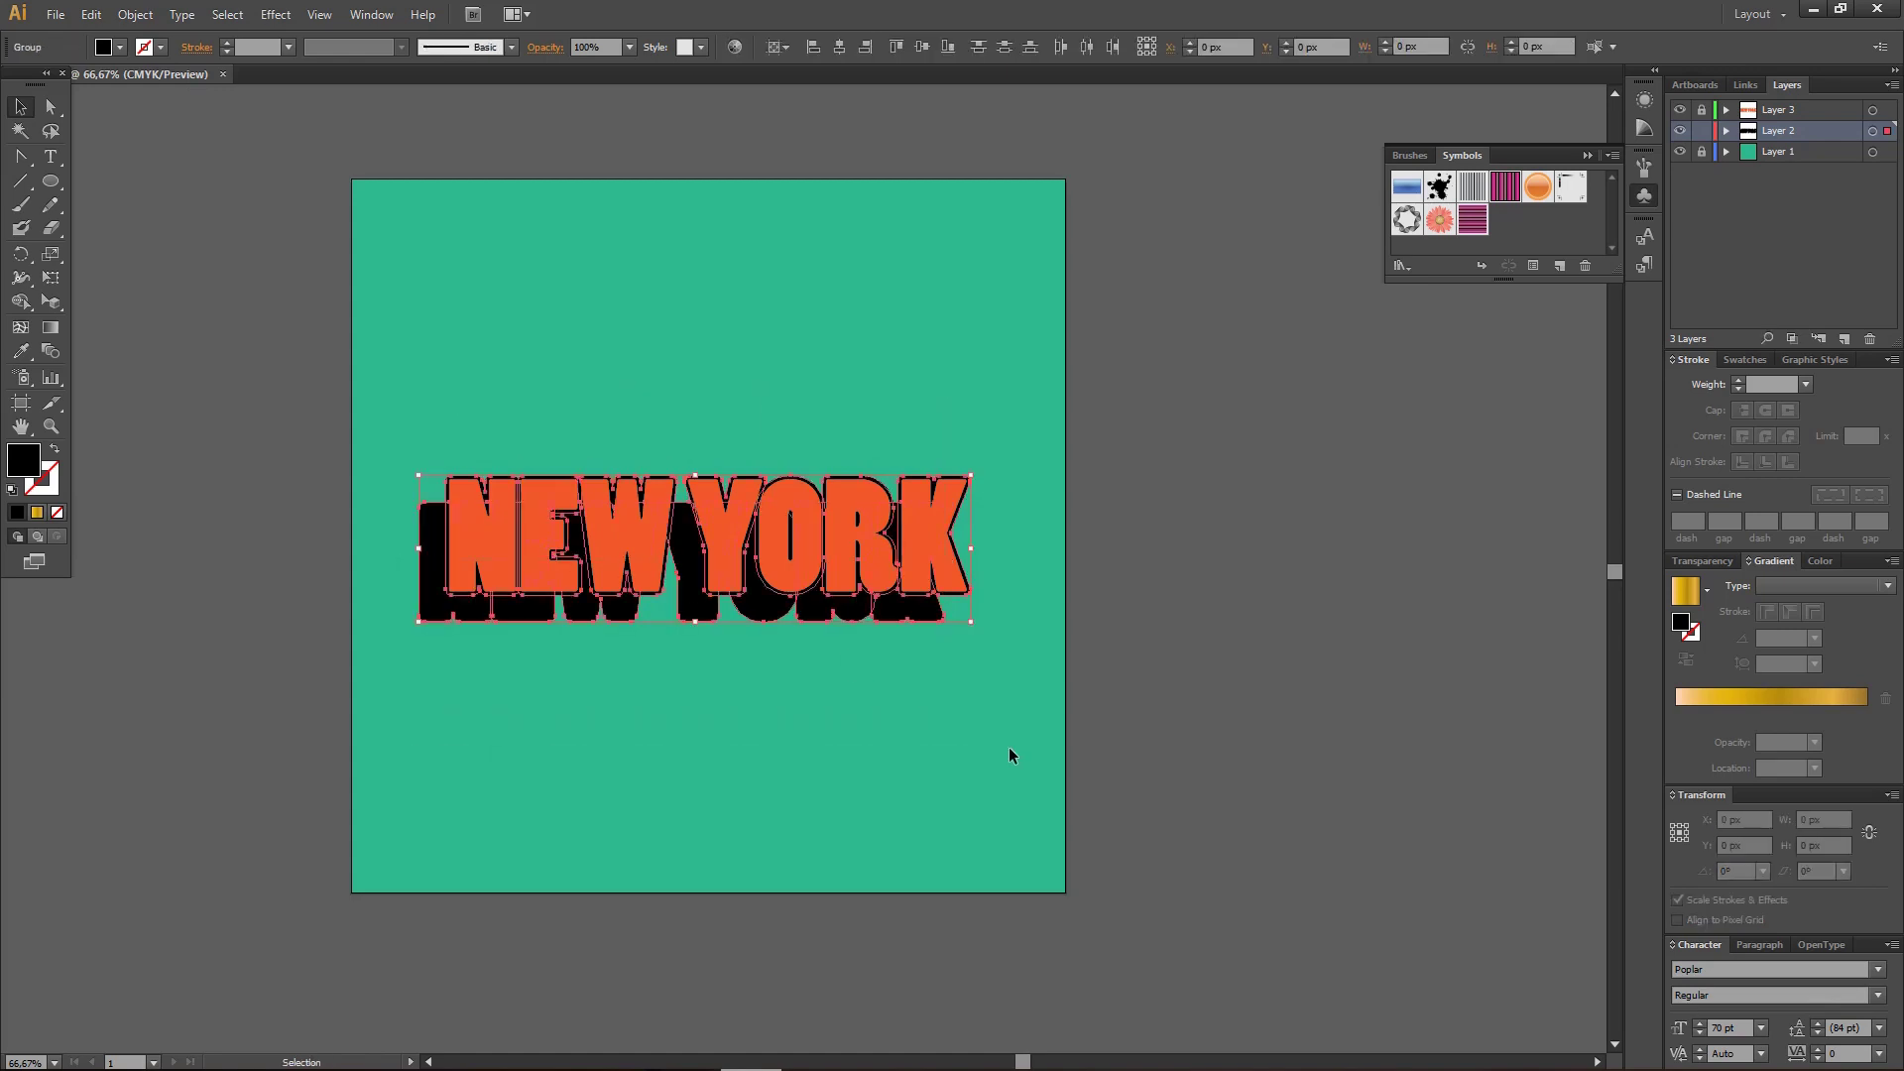
click(135, 14)
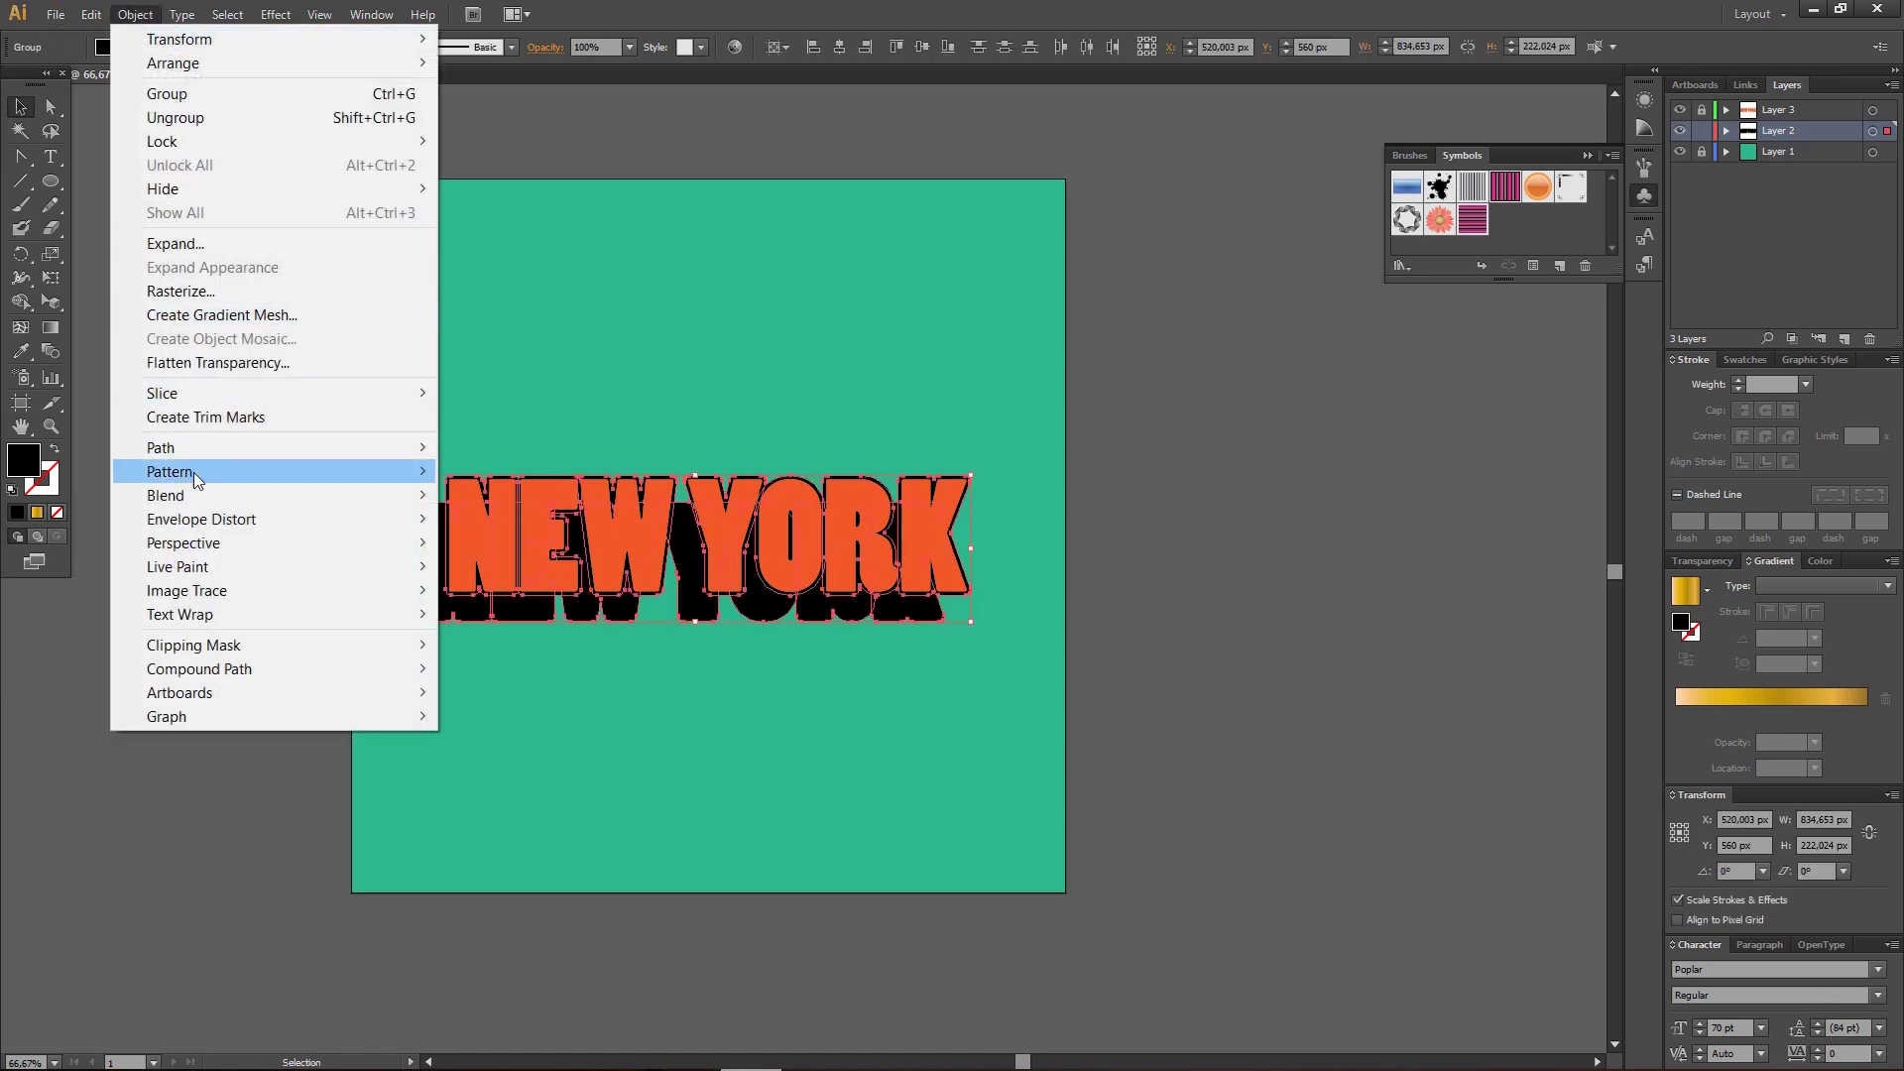
click(456, 498)
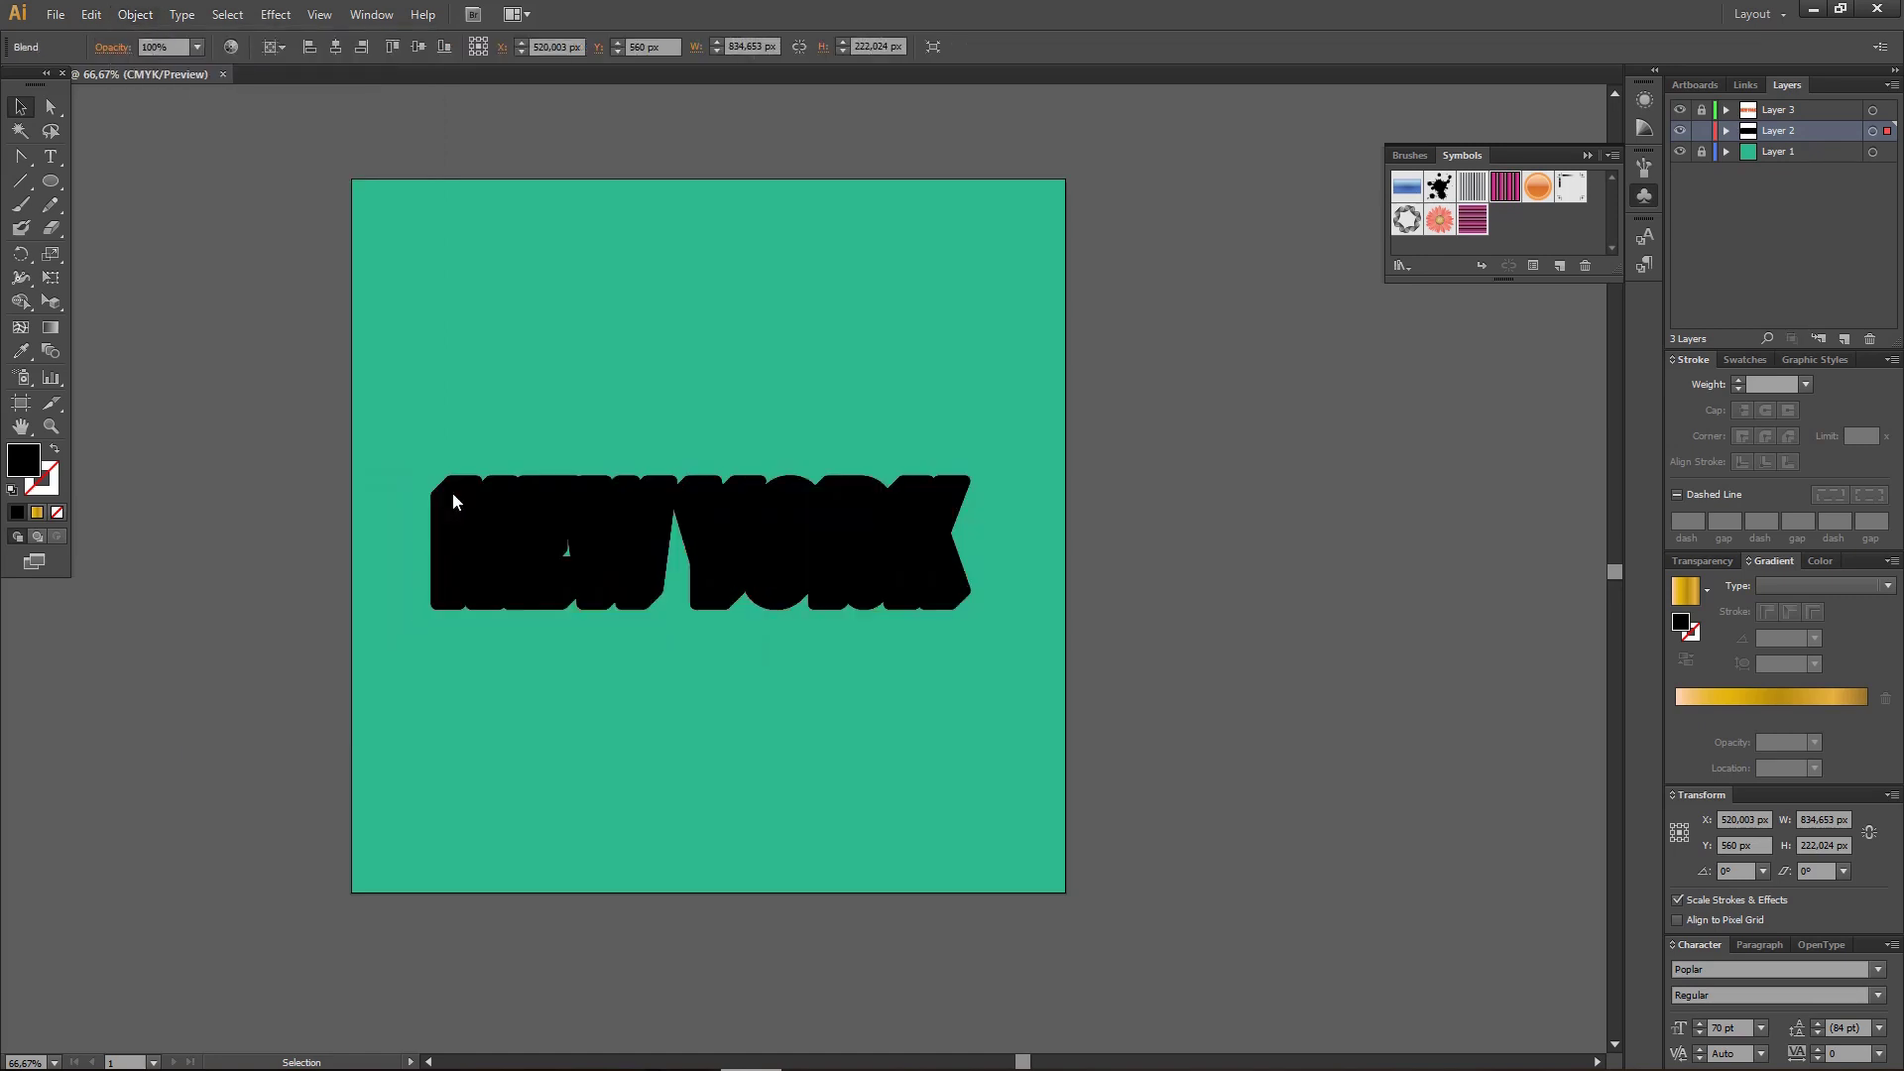
click(442, 344)
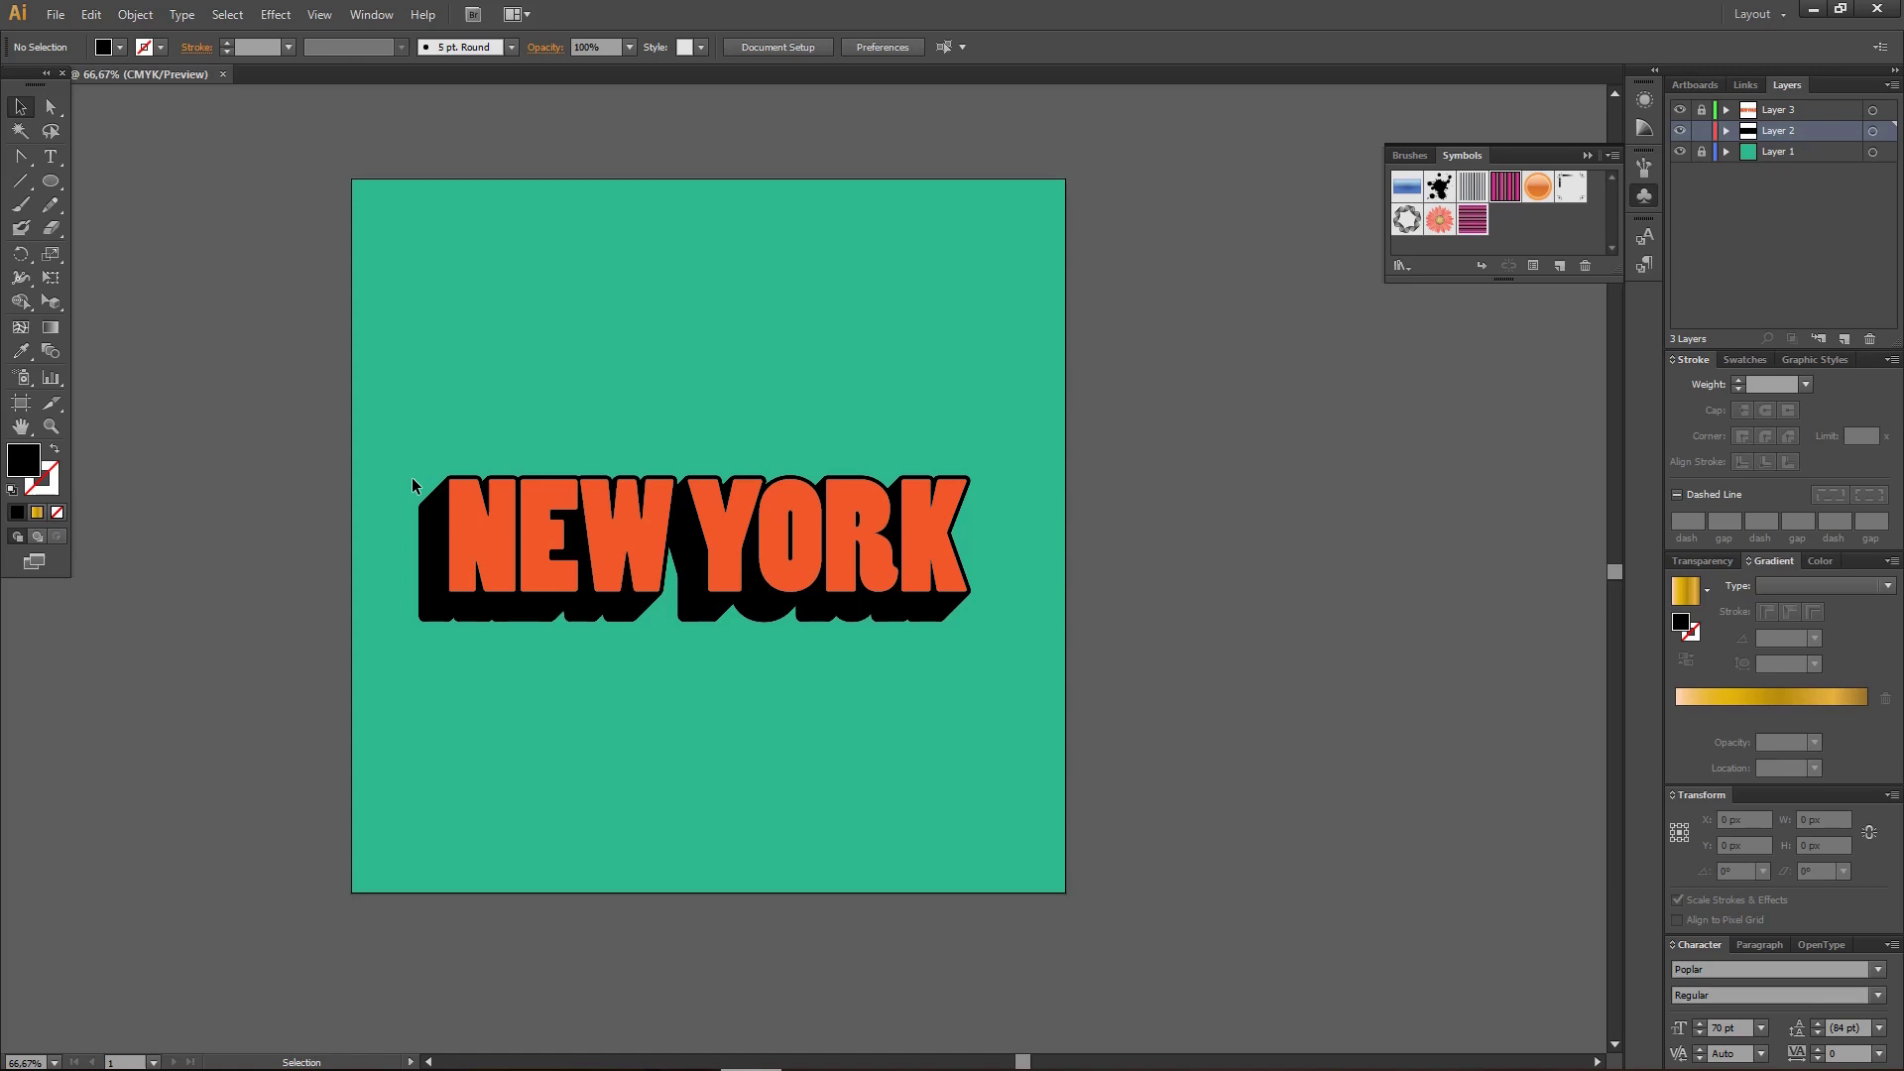
- Set the blend to 300 specified steps in Blend Options
click(441, 600)
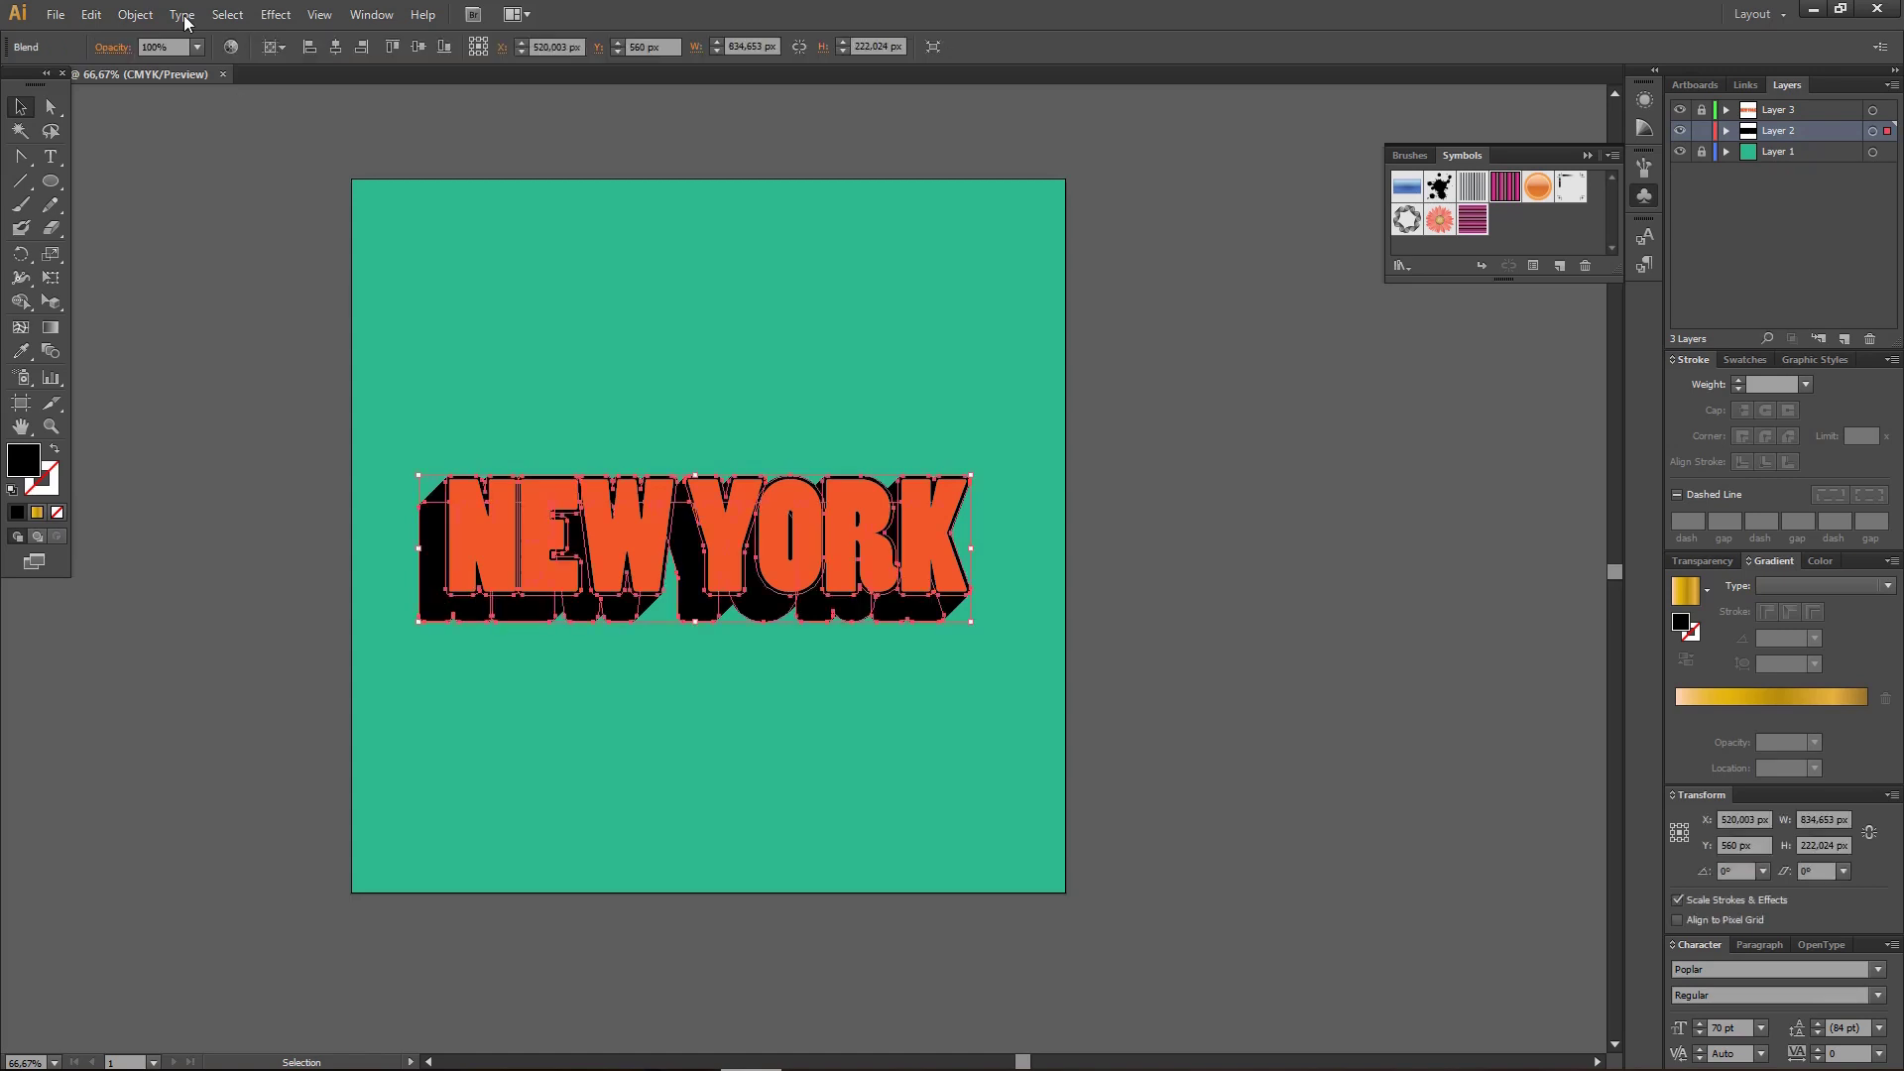
click(135, 14)
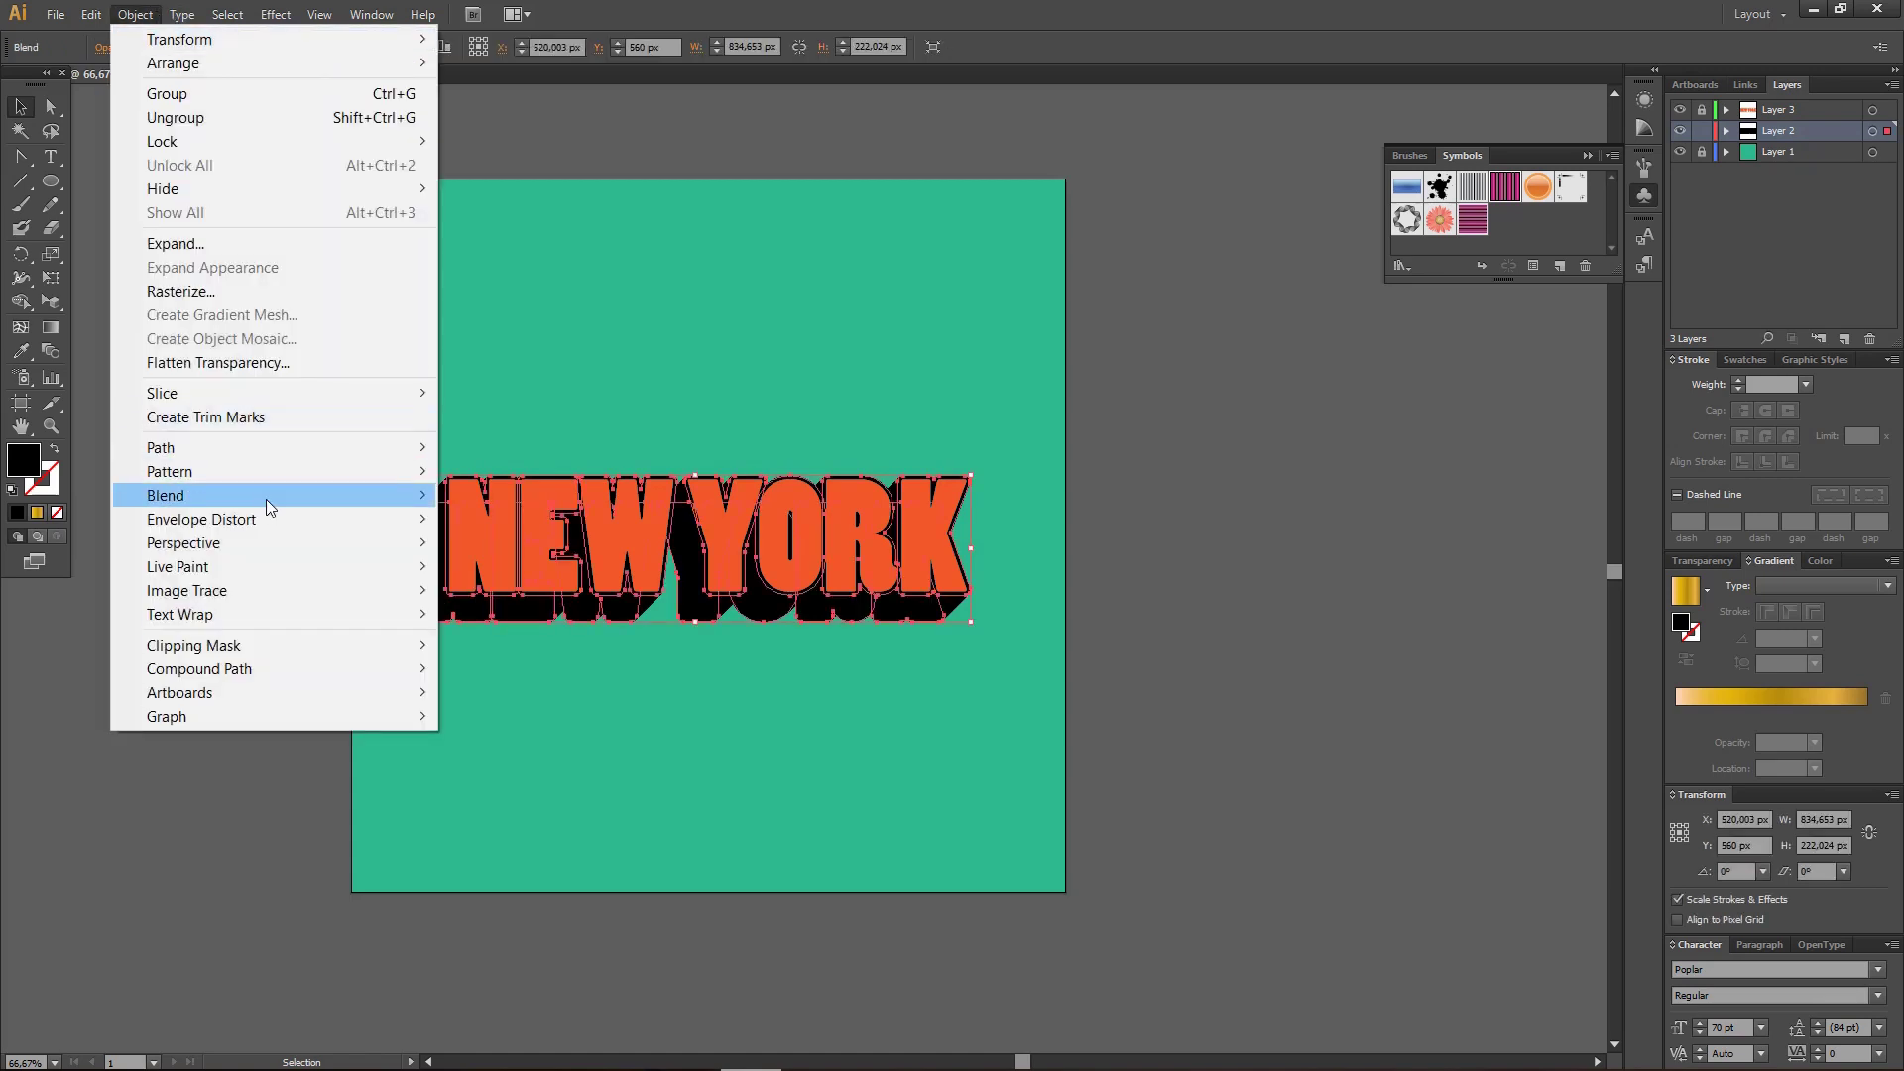
mouse_move(266, 498)
click(529, 549)
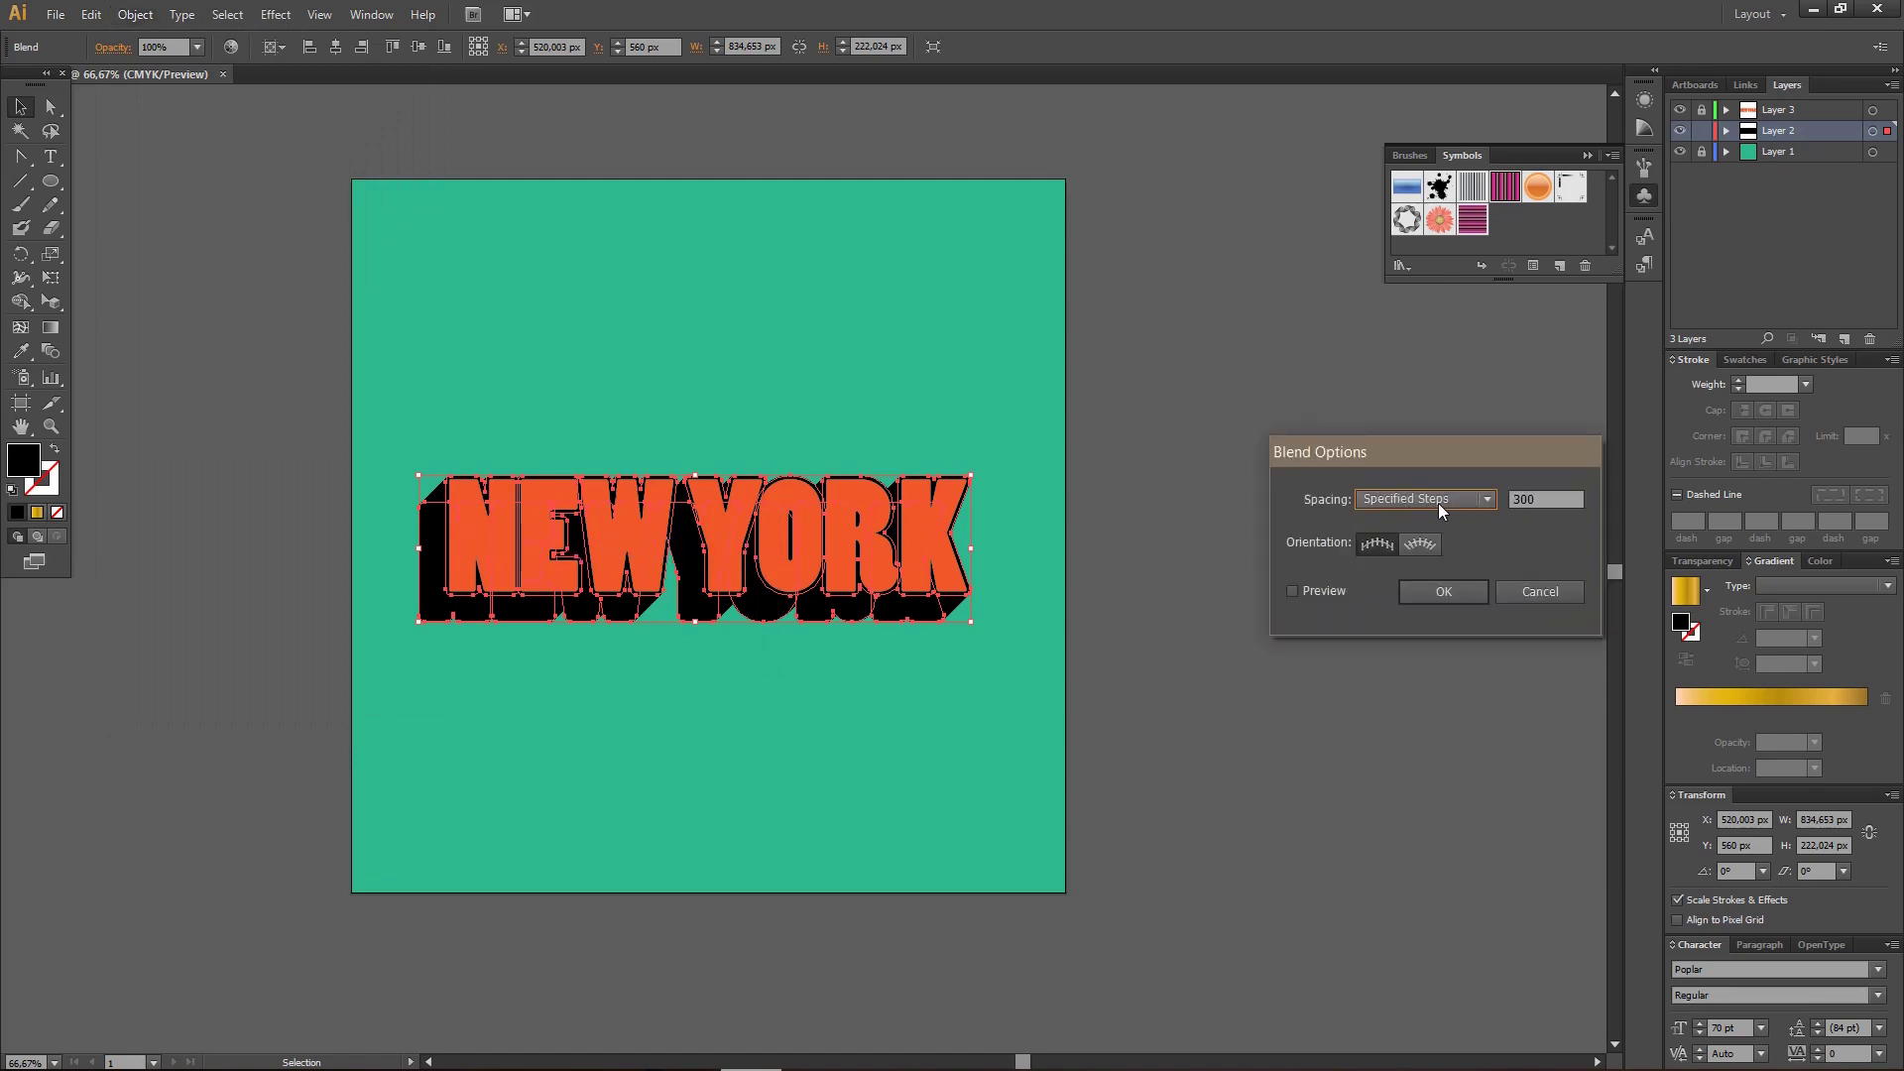
click(1484, 591)
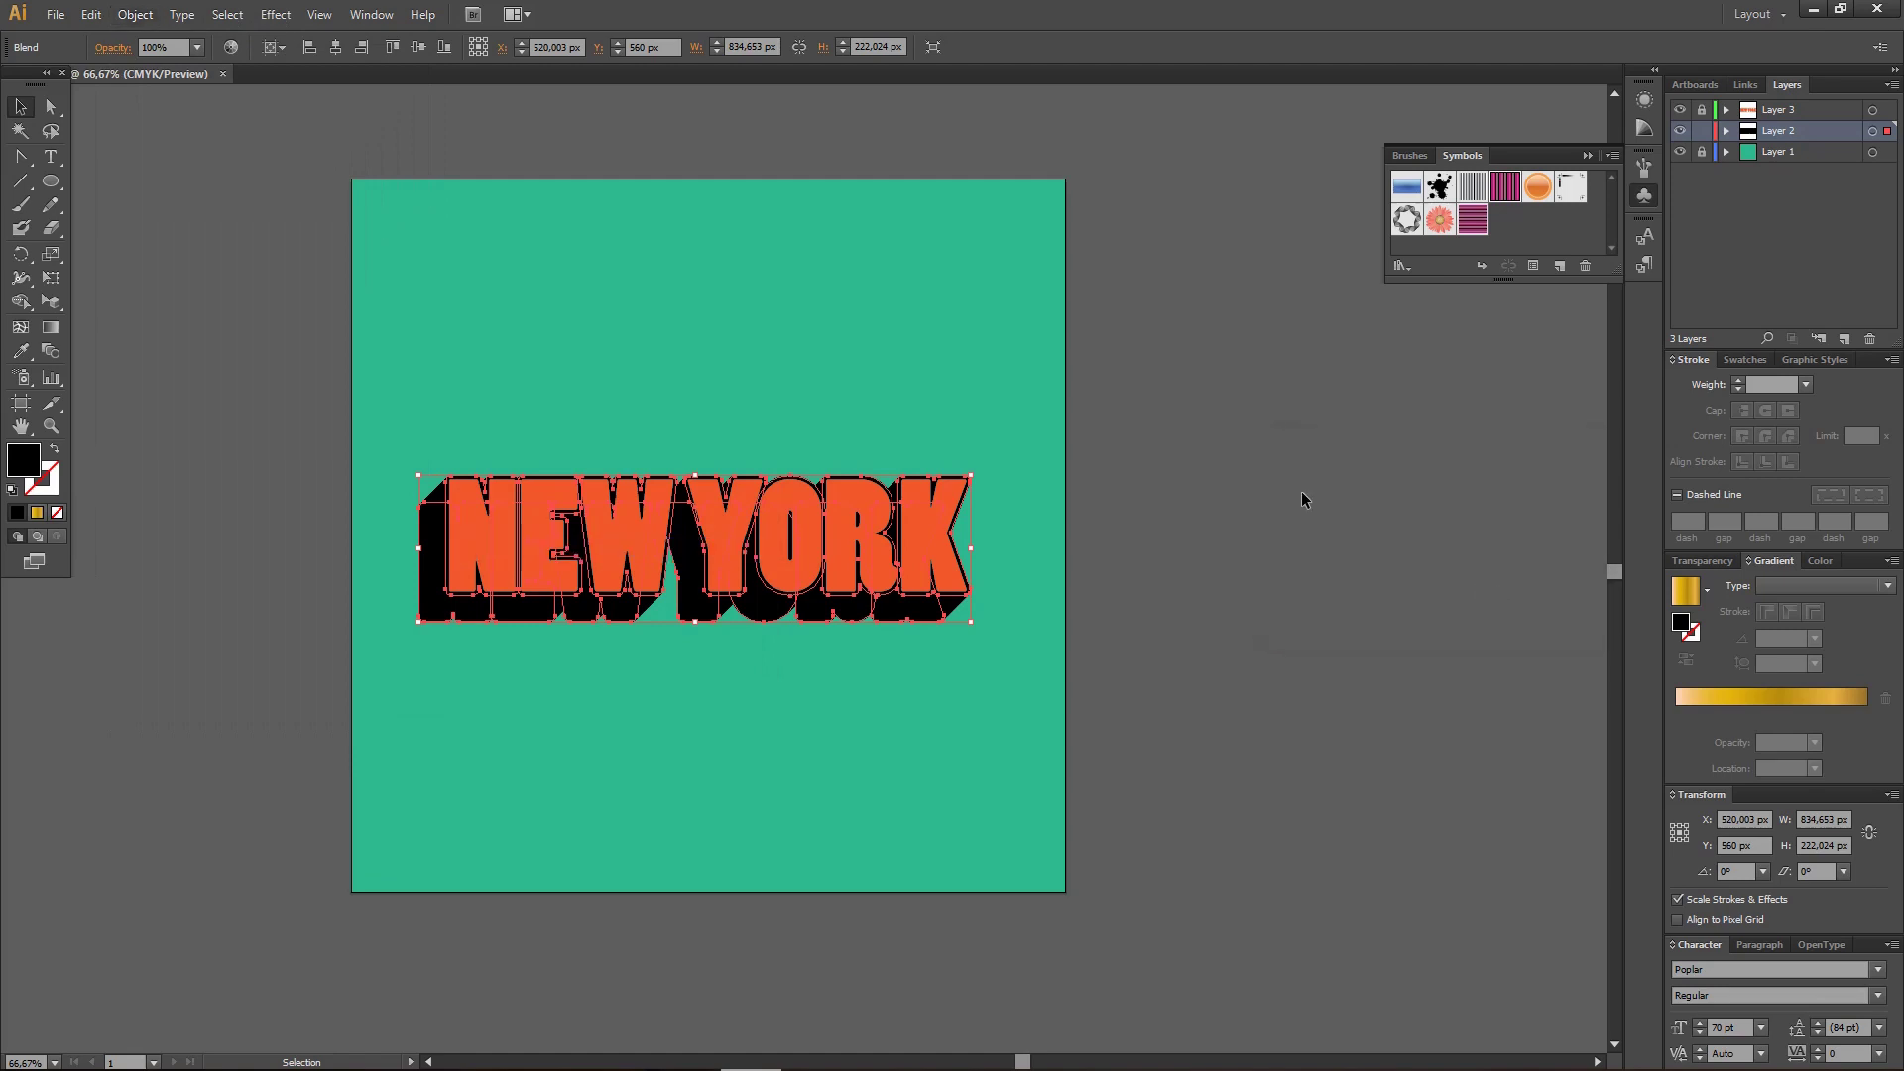
- On Layer 3, align the NEW YORK group to the artboard's horizontal and vertical centre
click(1301, 499)
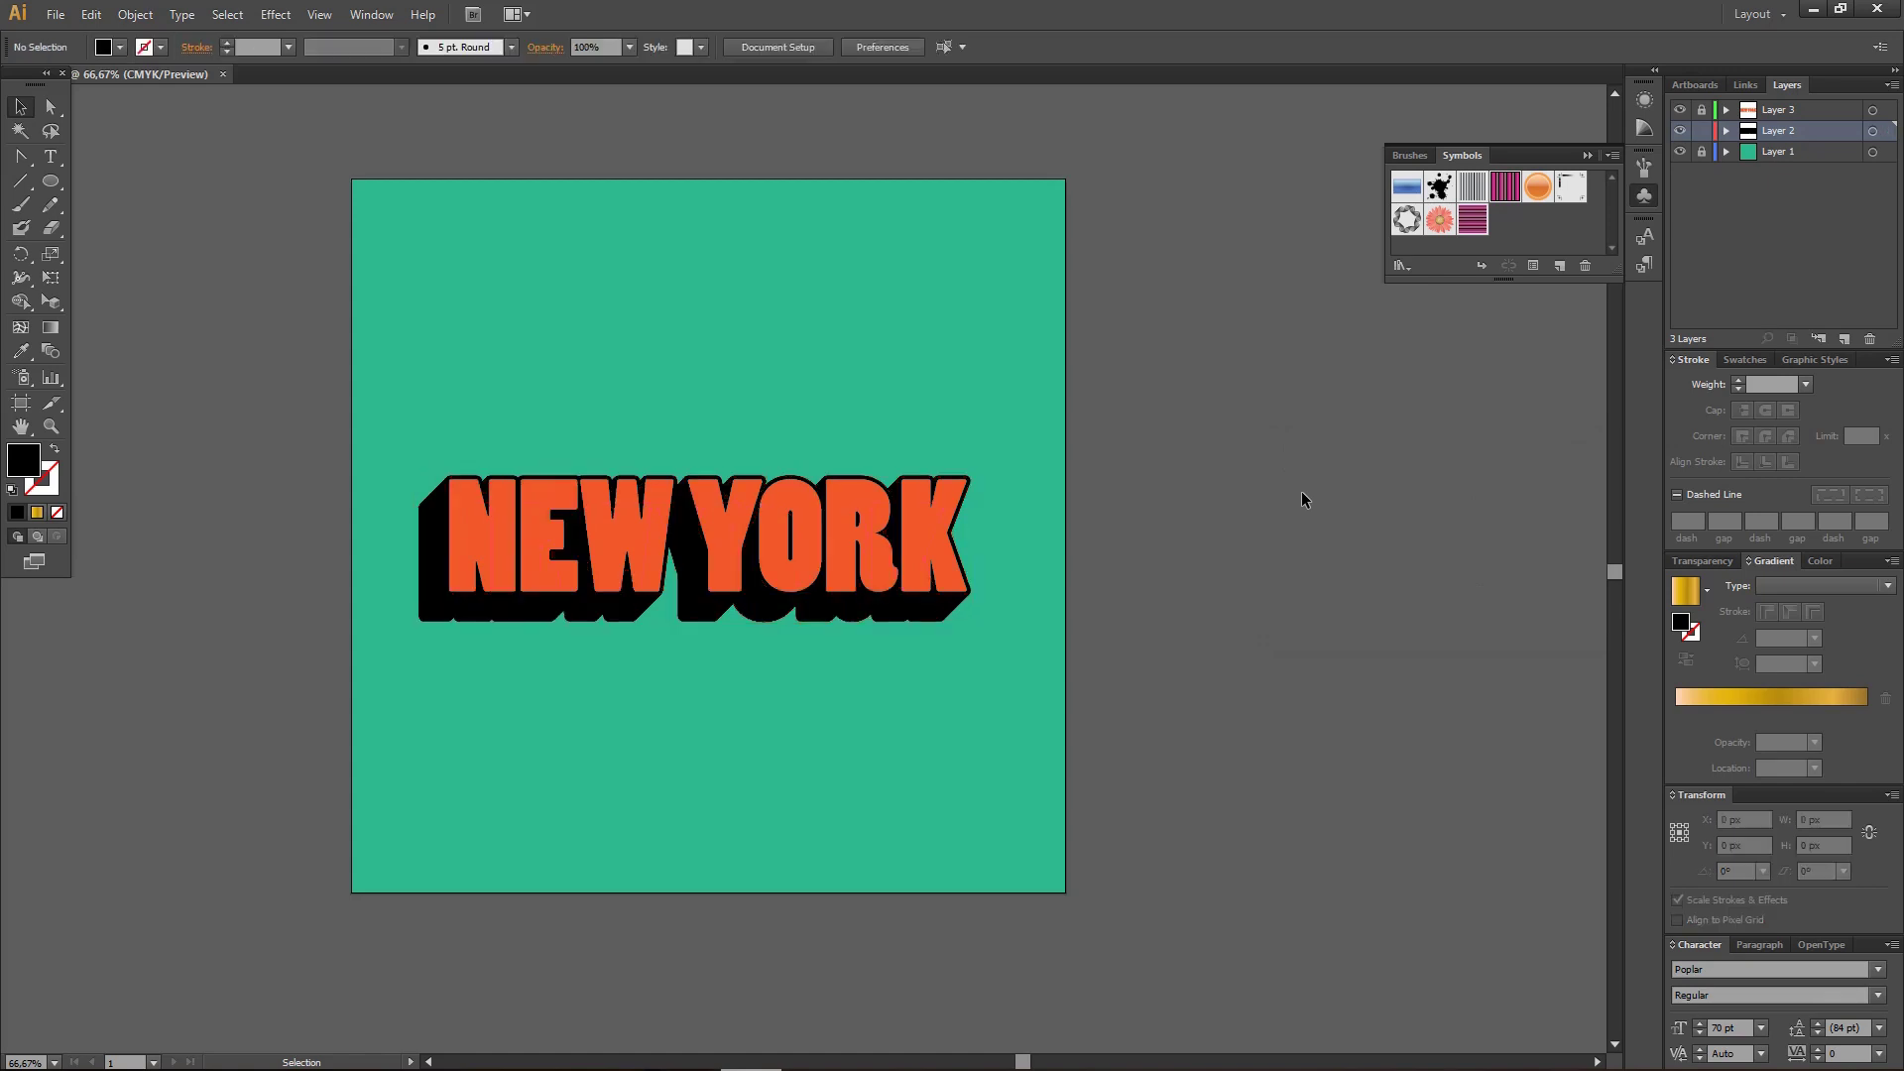
click(1778, 110)
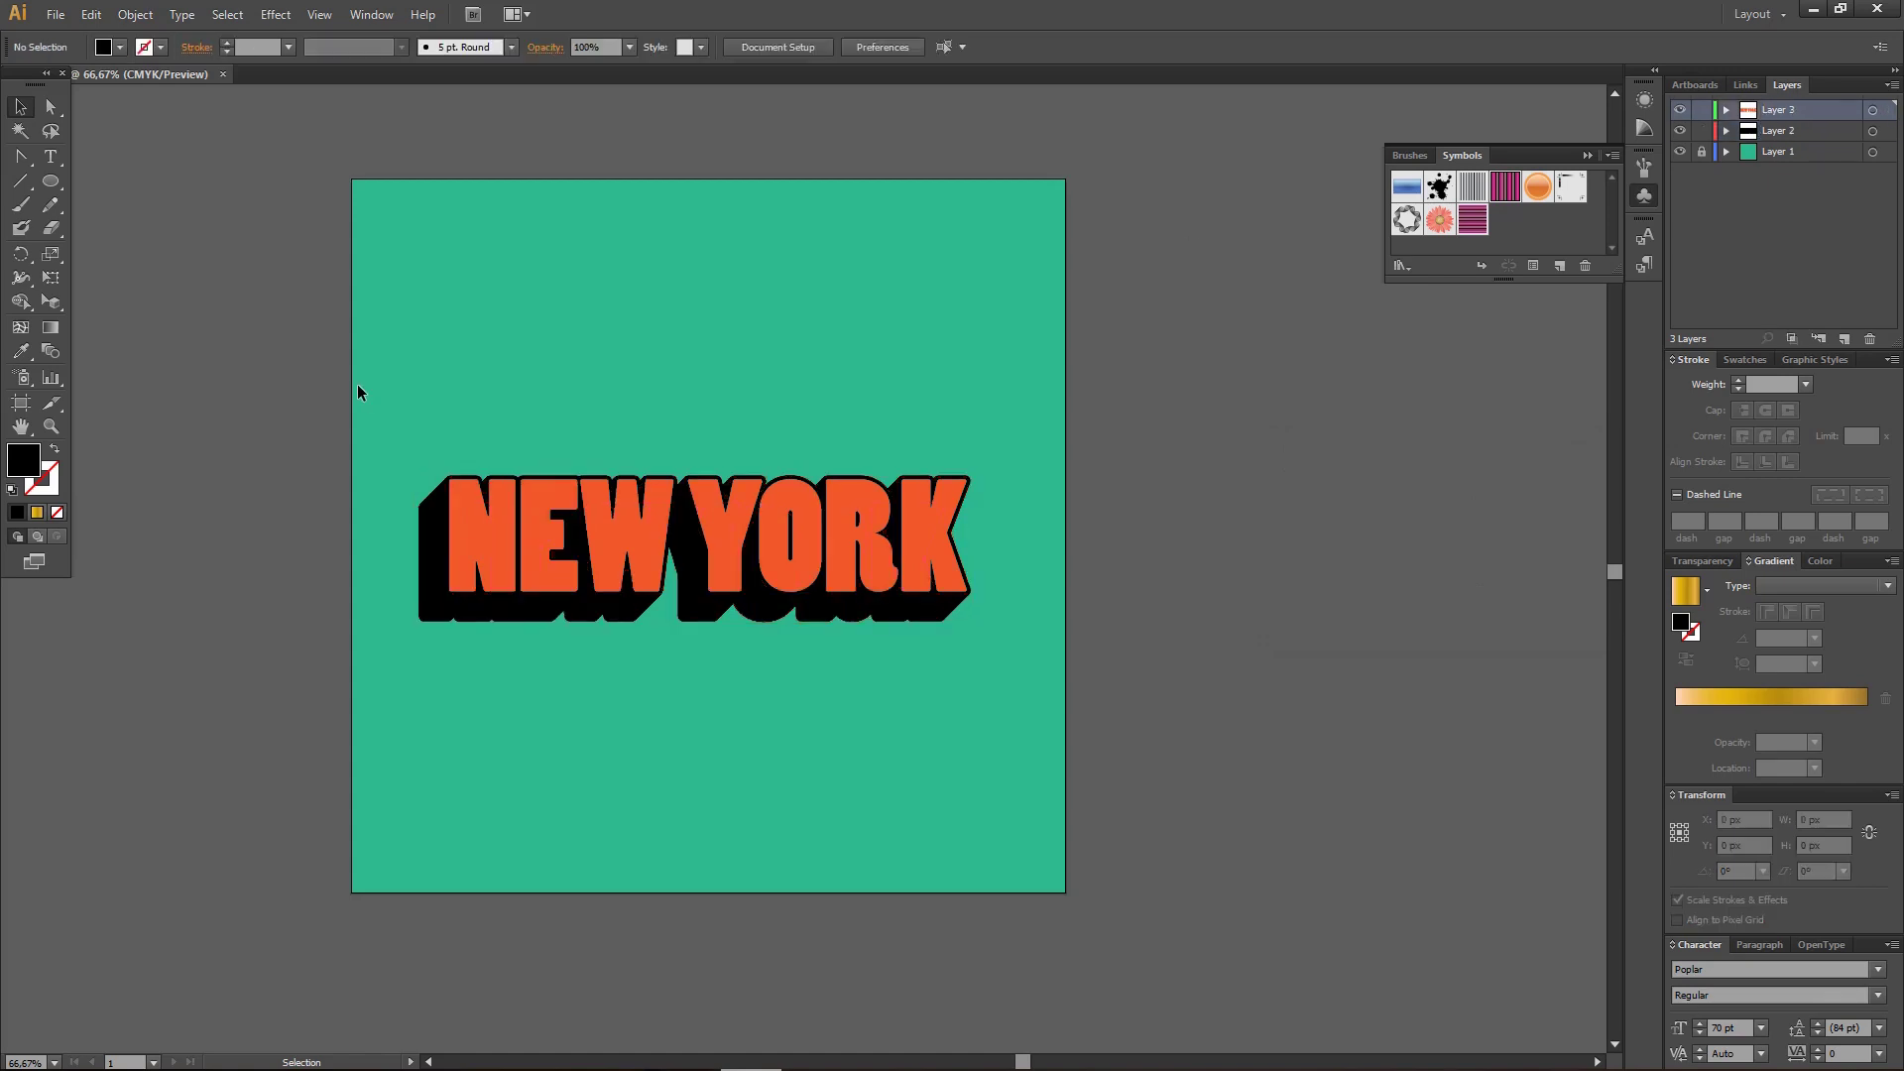
click(636, 525)
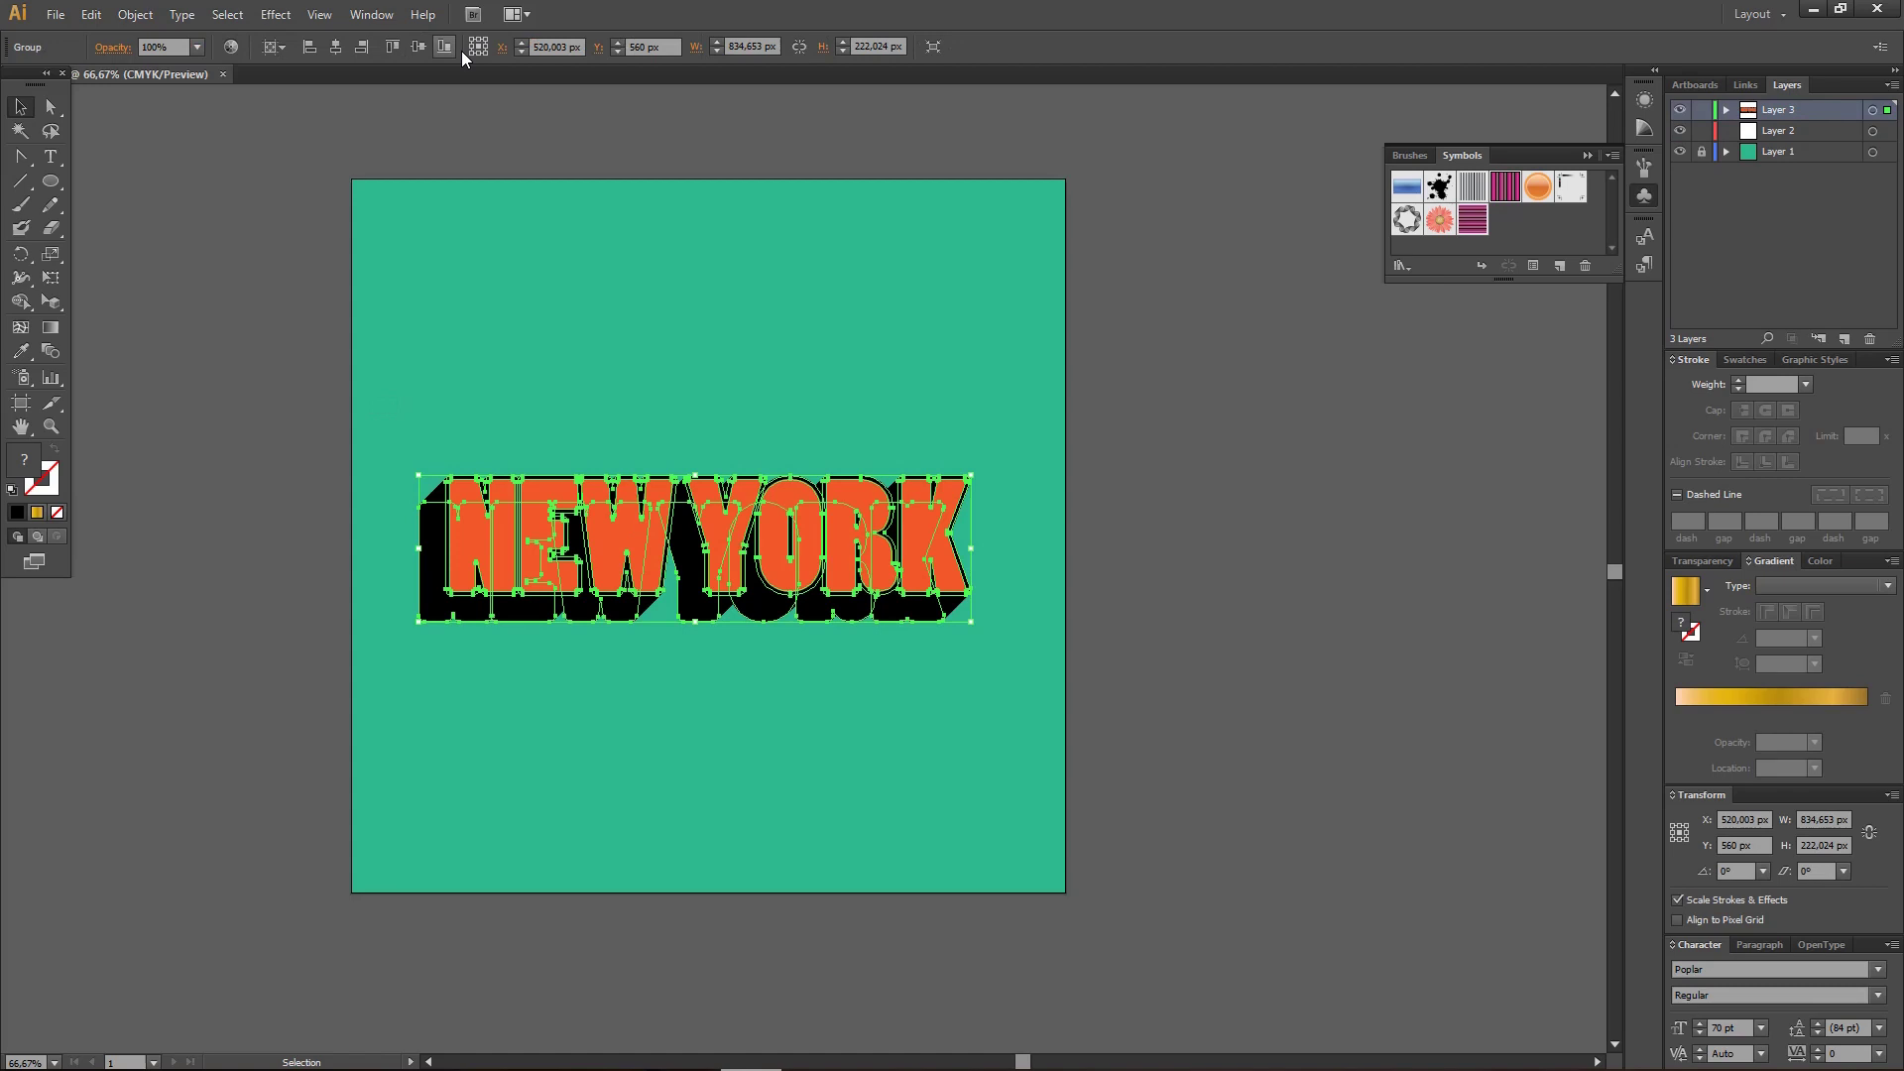
click(336, 45)
click(418, 50)
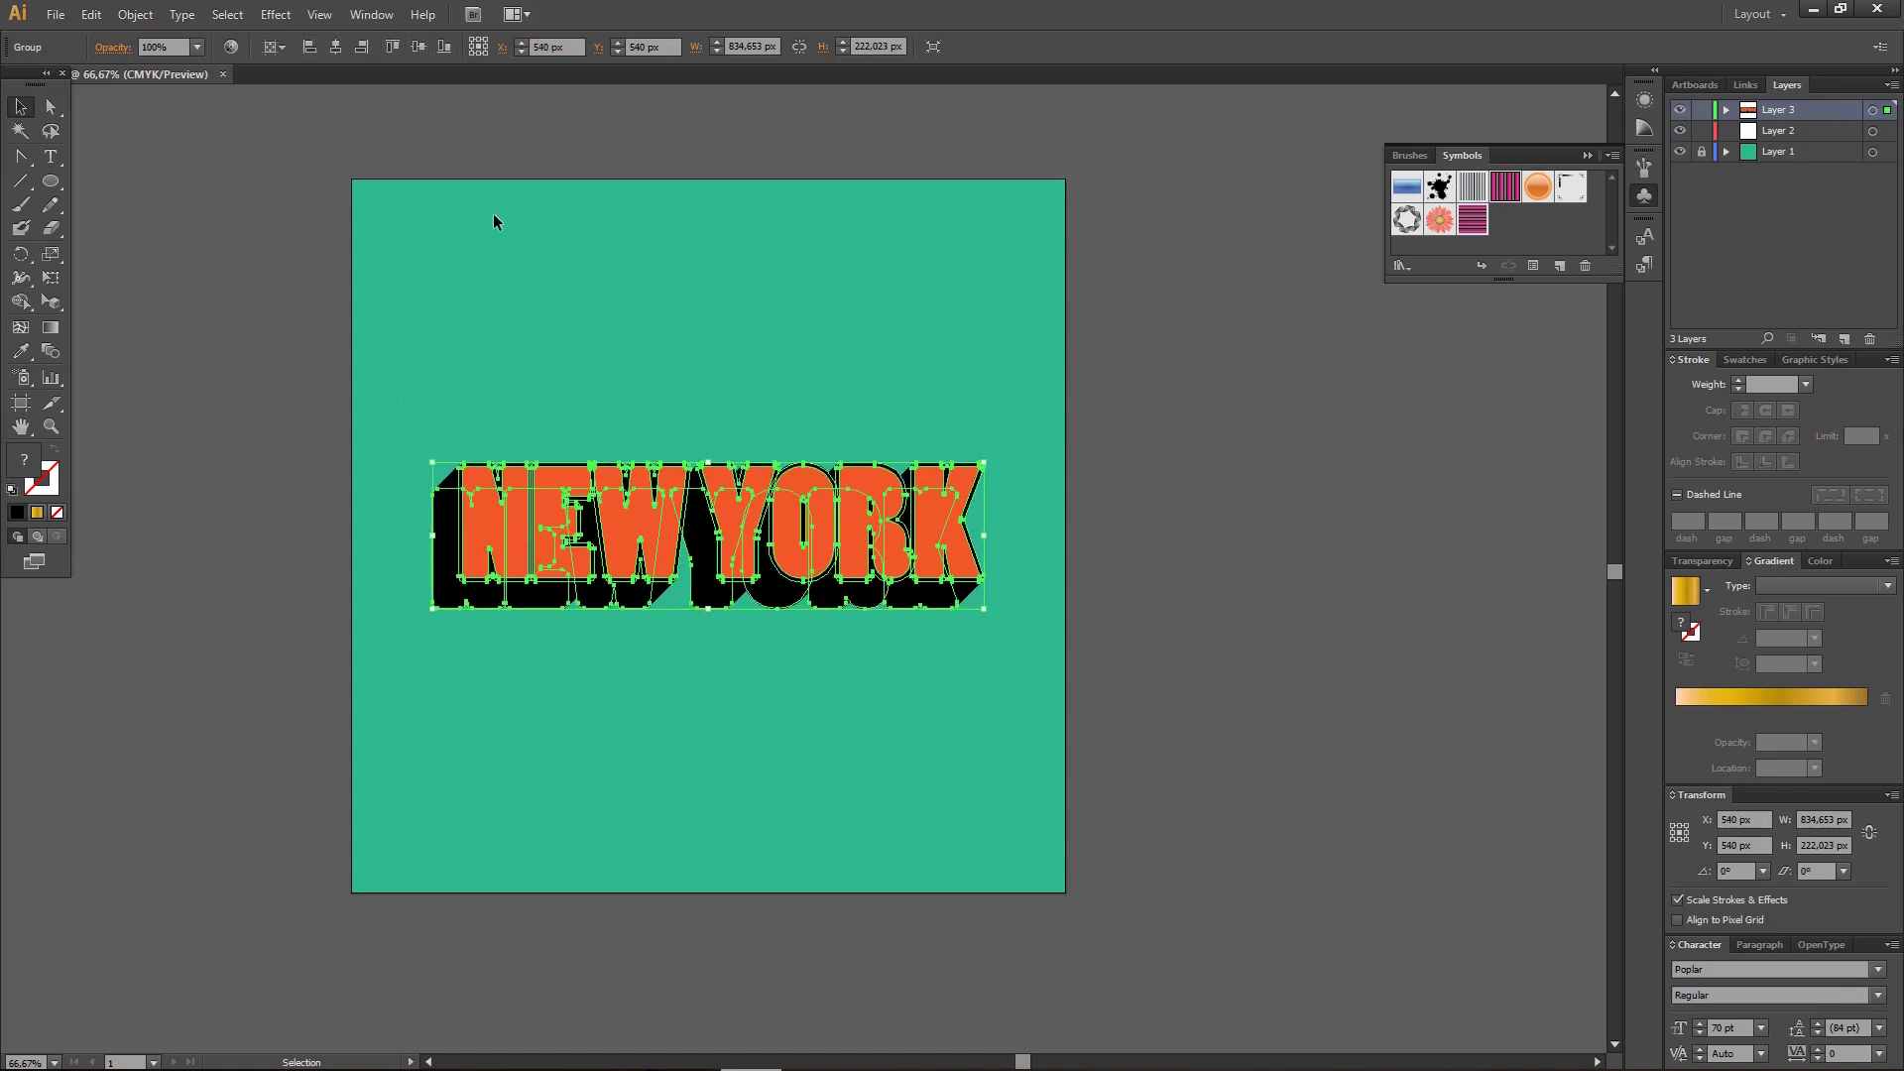
click(491, 212)
click(53, 162)
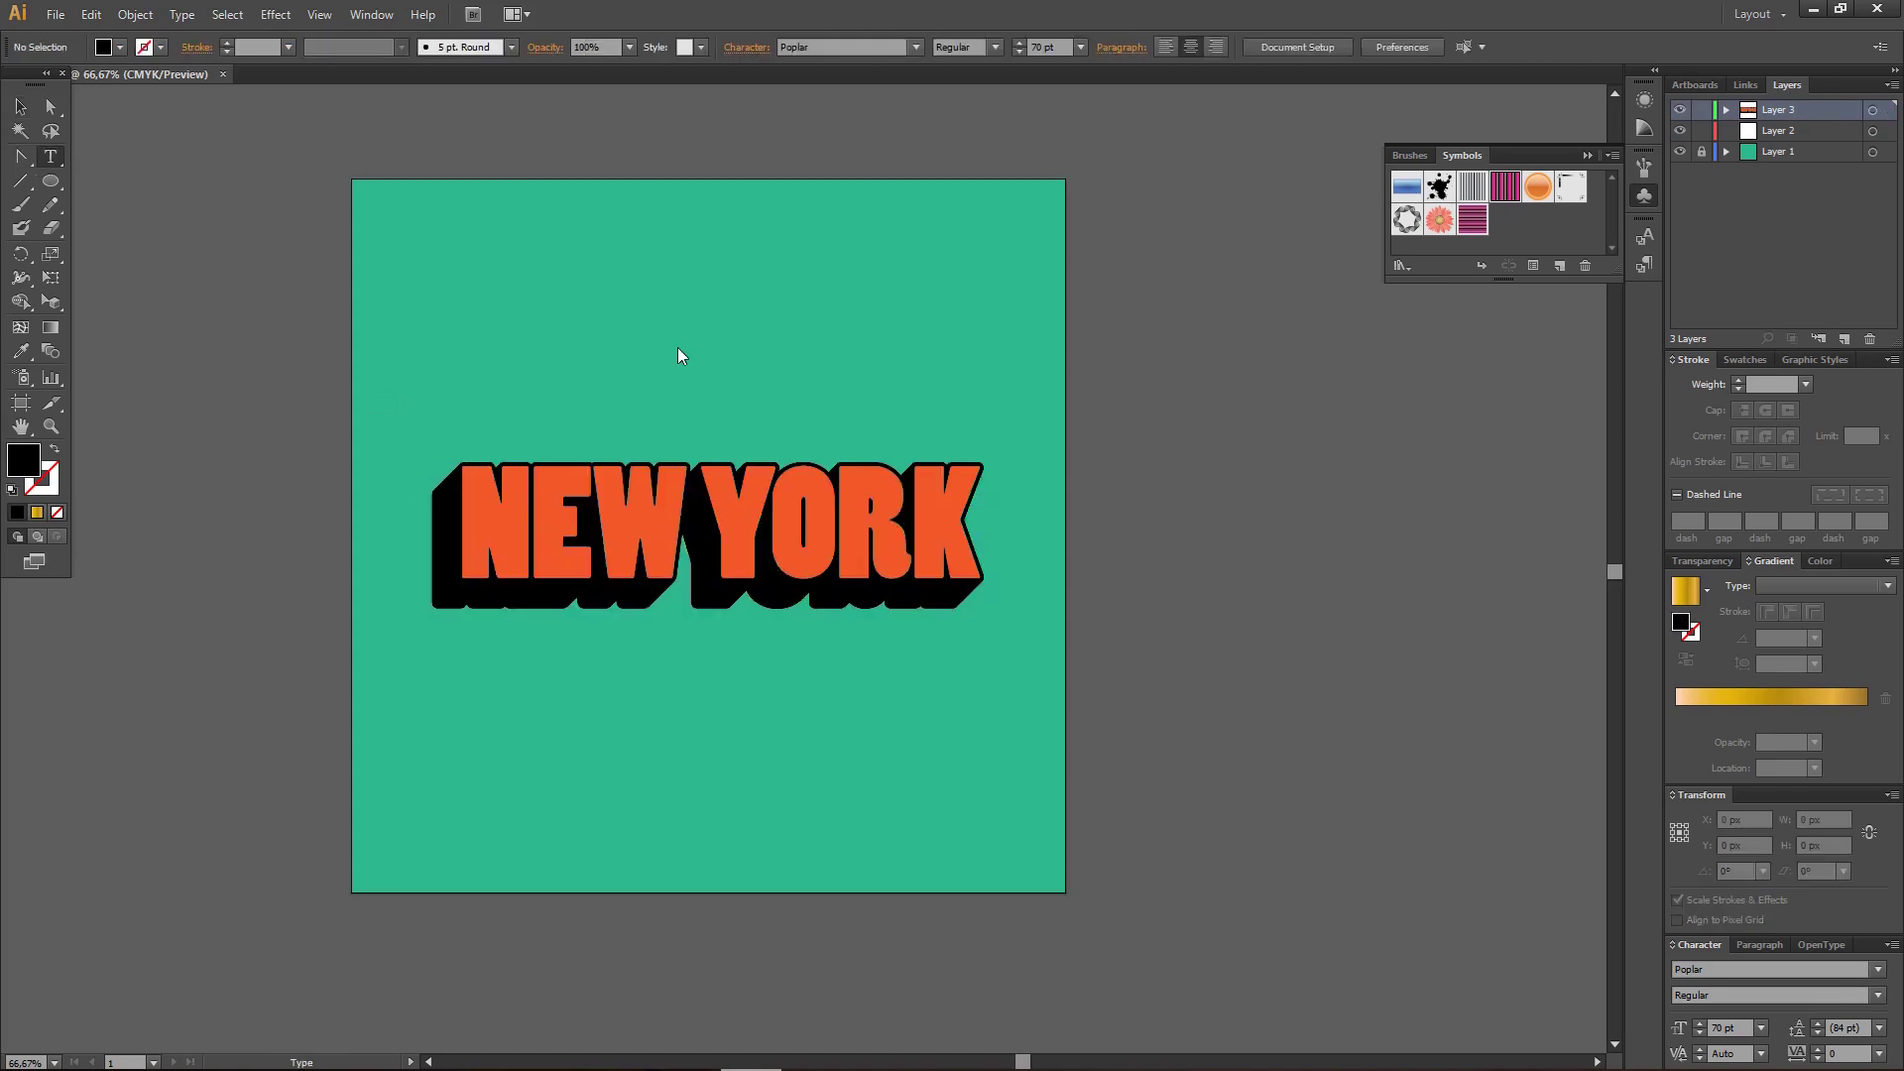
- Create an area-type box with 'welcome to' set in the Flash font
drag(433, 392, 741, 443)
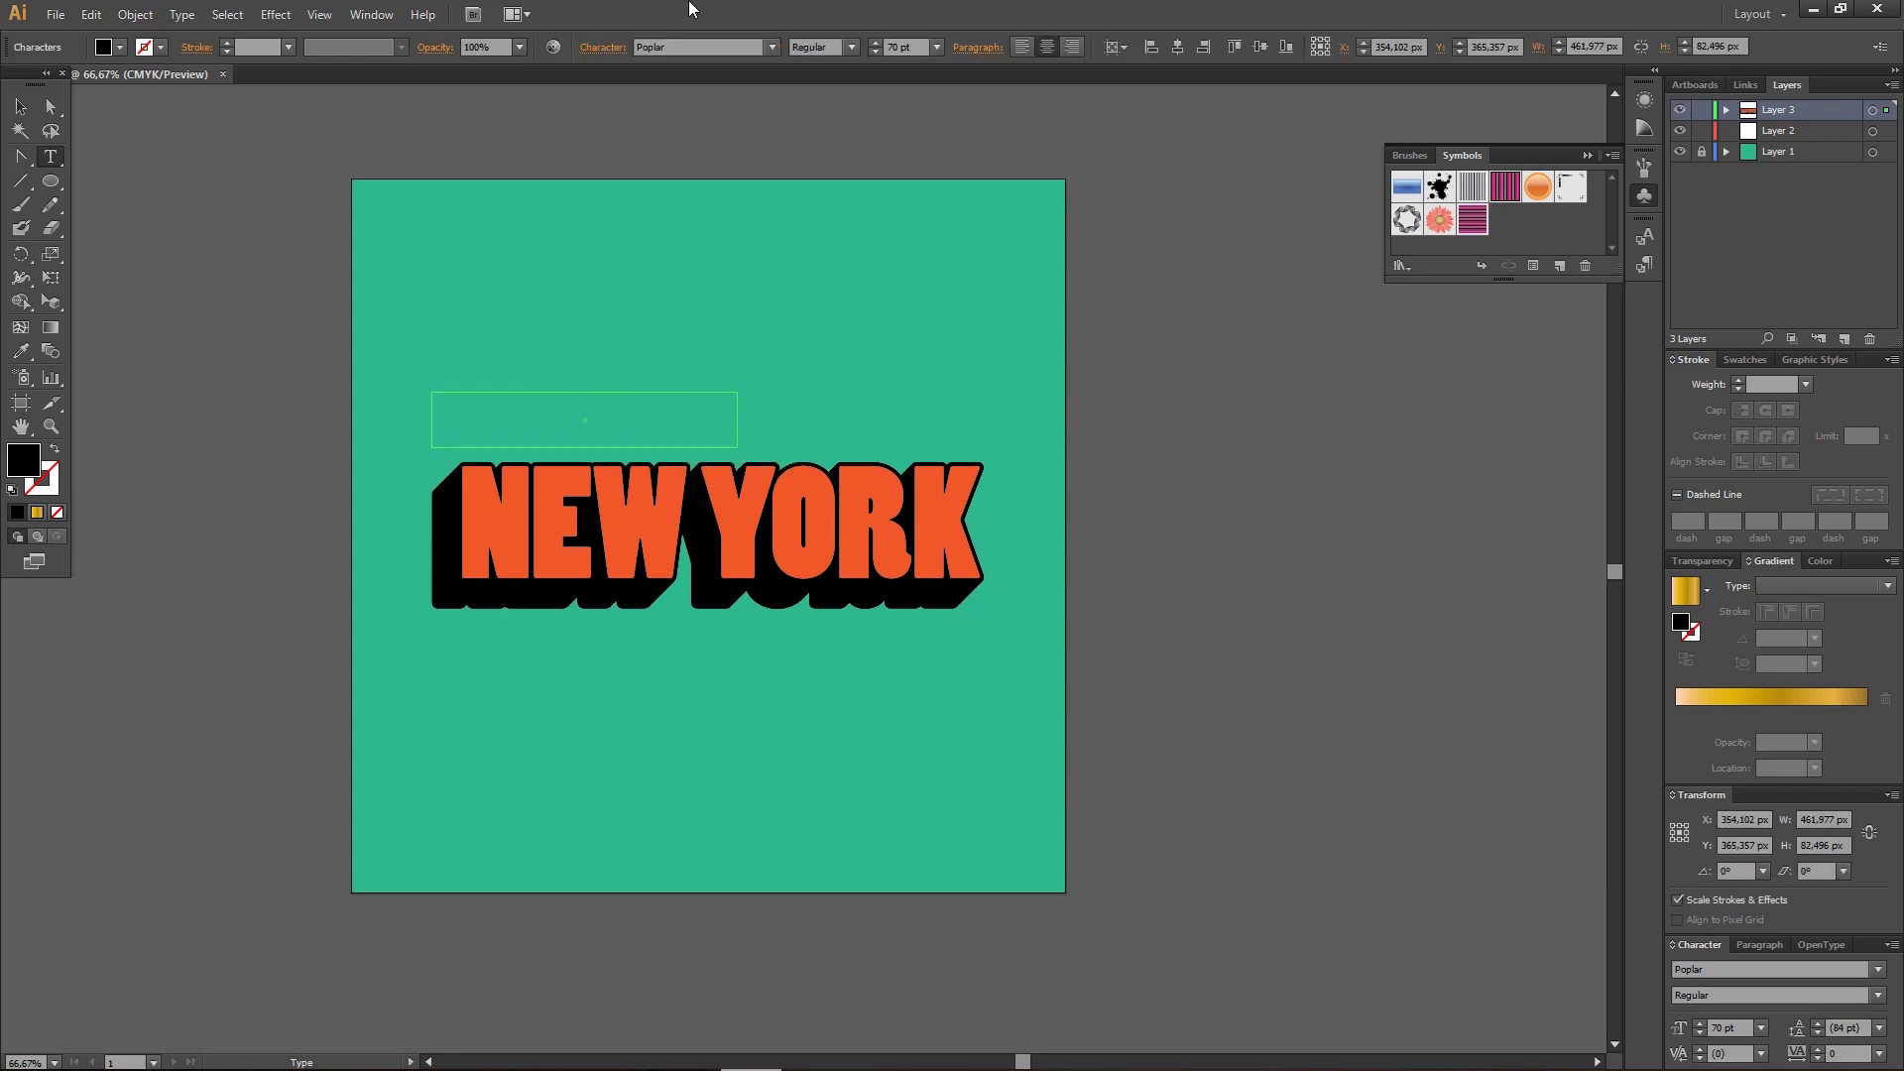
click(681, 47)
text(Flash)
key(Return)
text(welcome t)
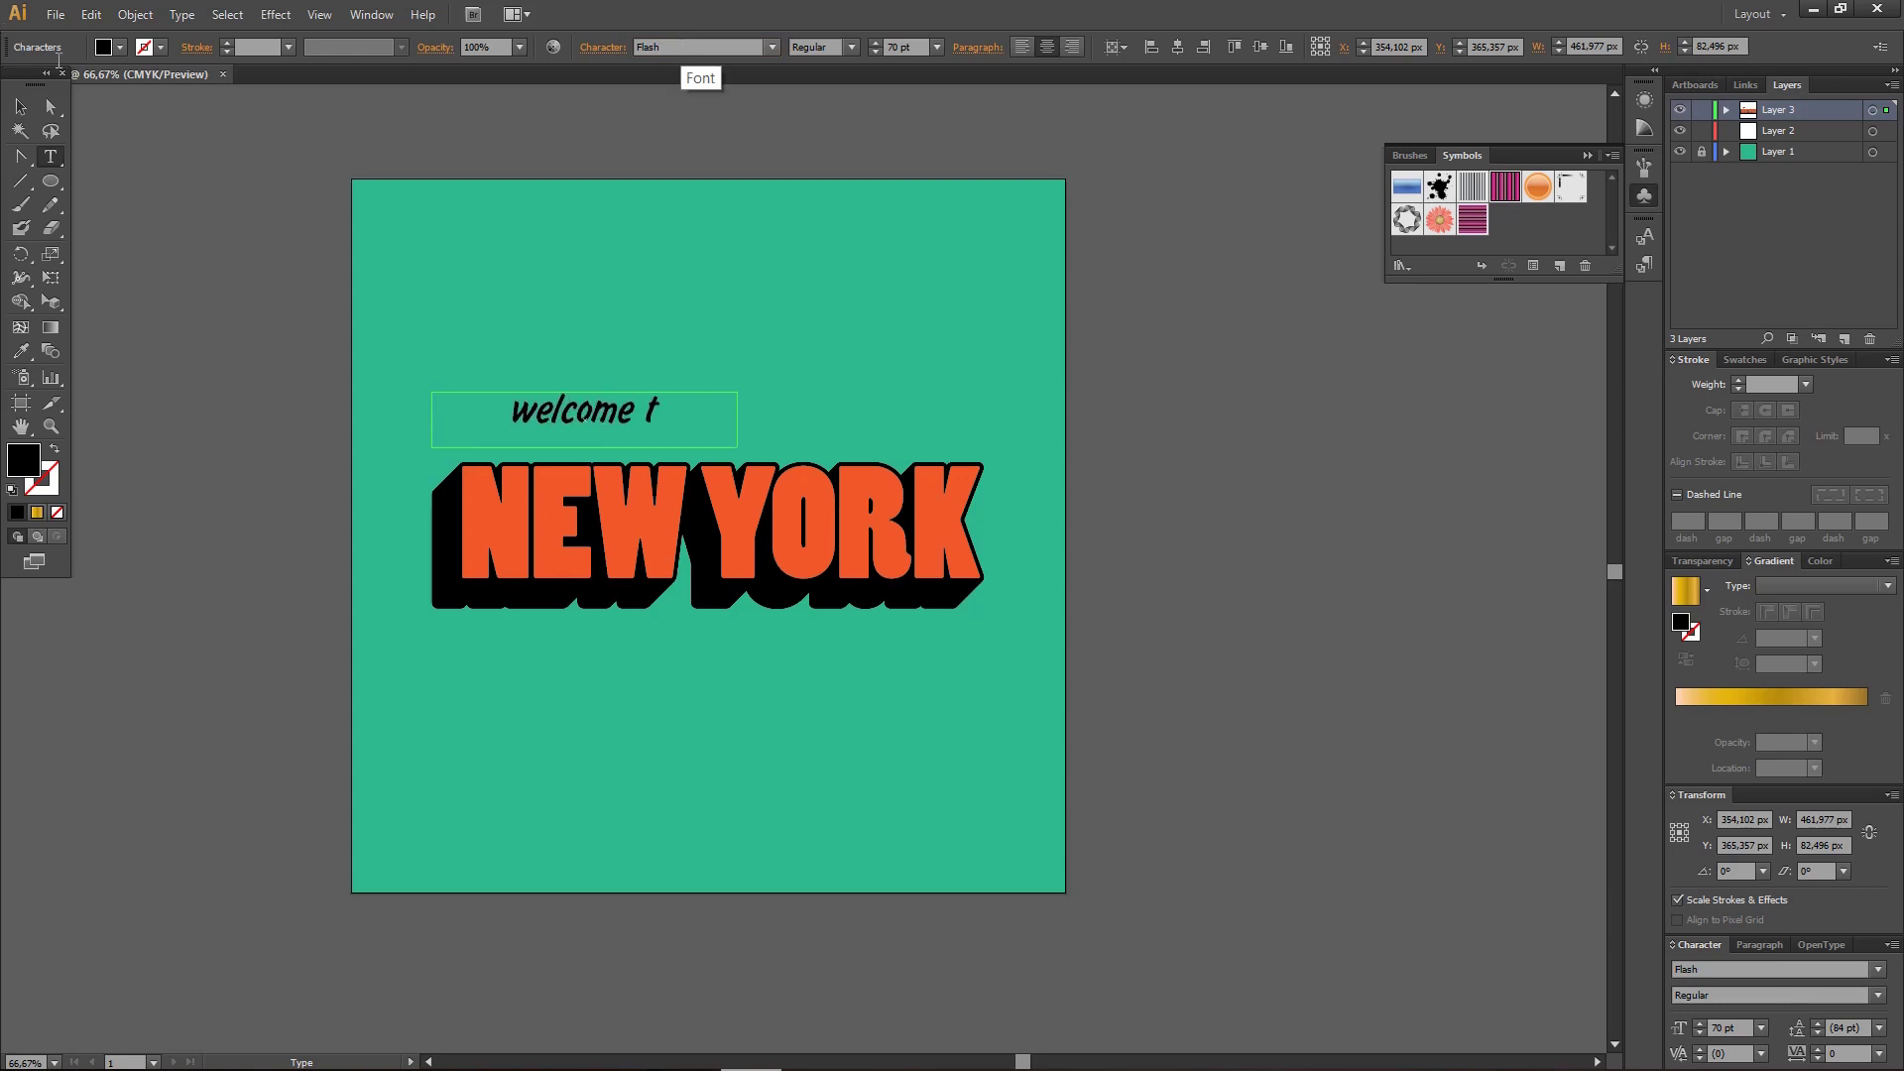
text(o)
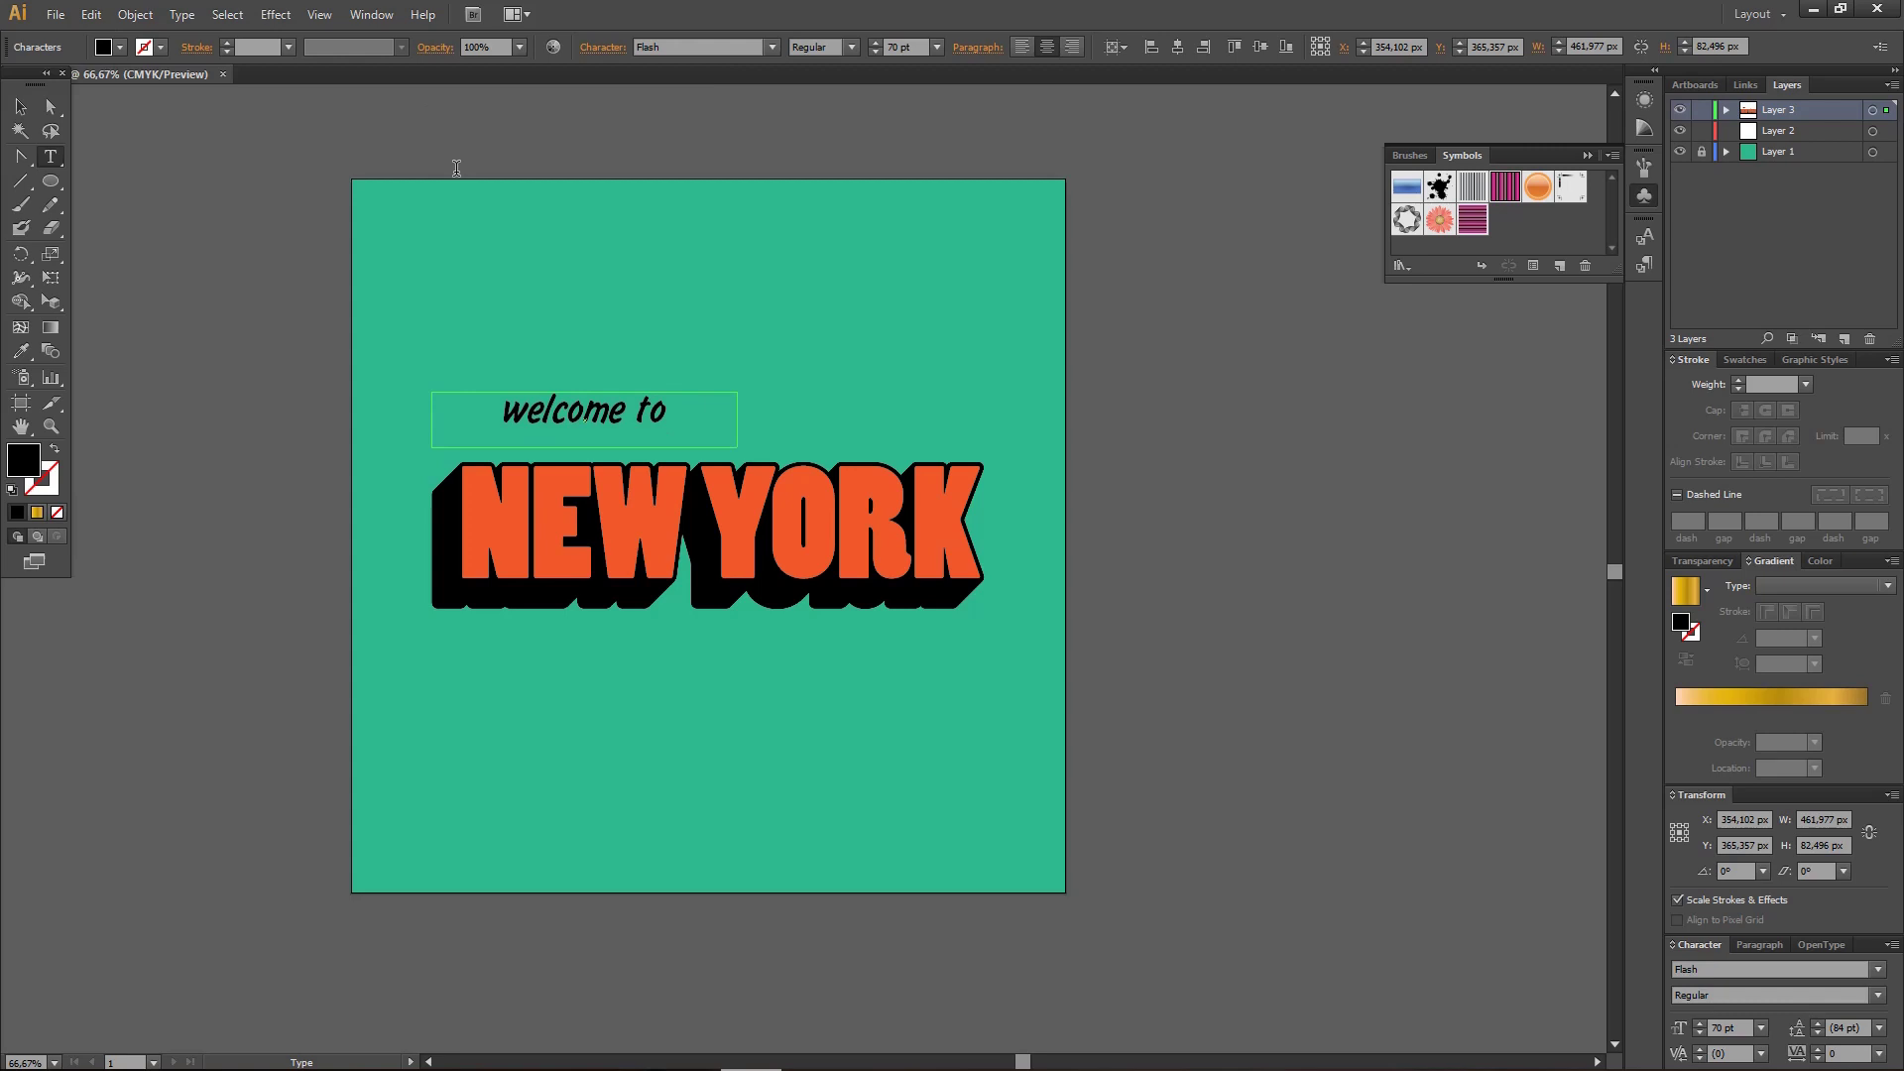
click(20, 106)
- Position 'welcome to' just above the left side of NEW YORK
click(500, 312)
drag(708, 399, 634, 427)
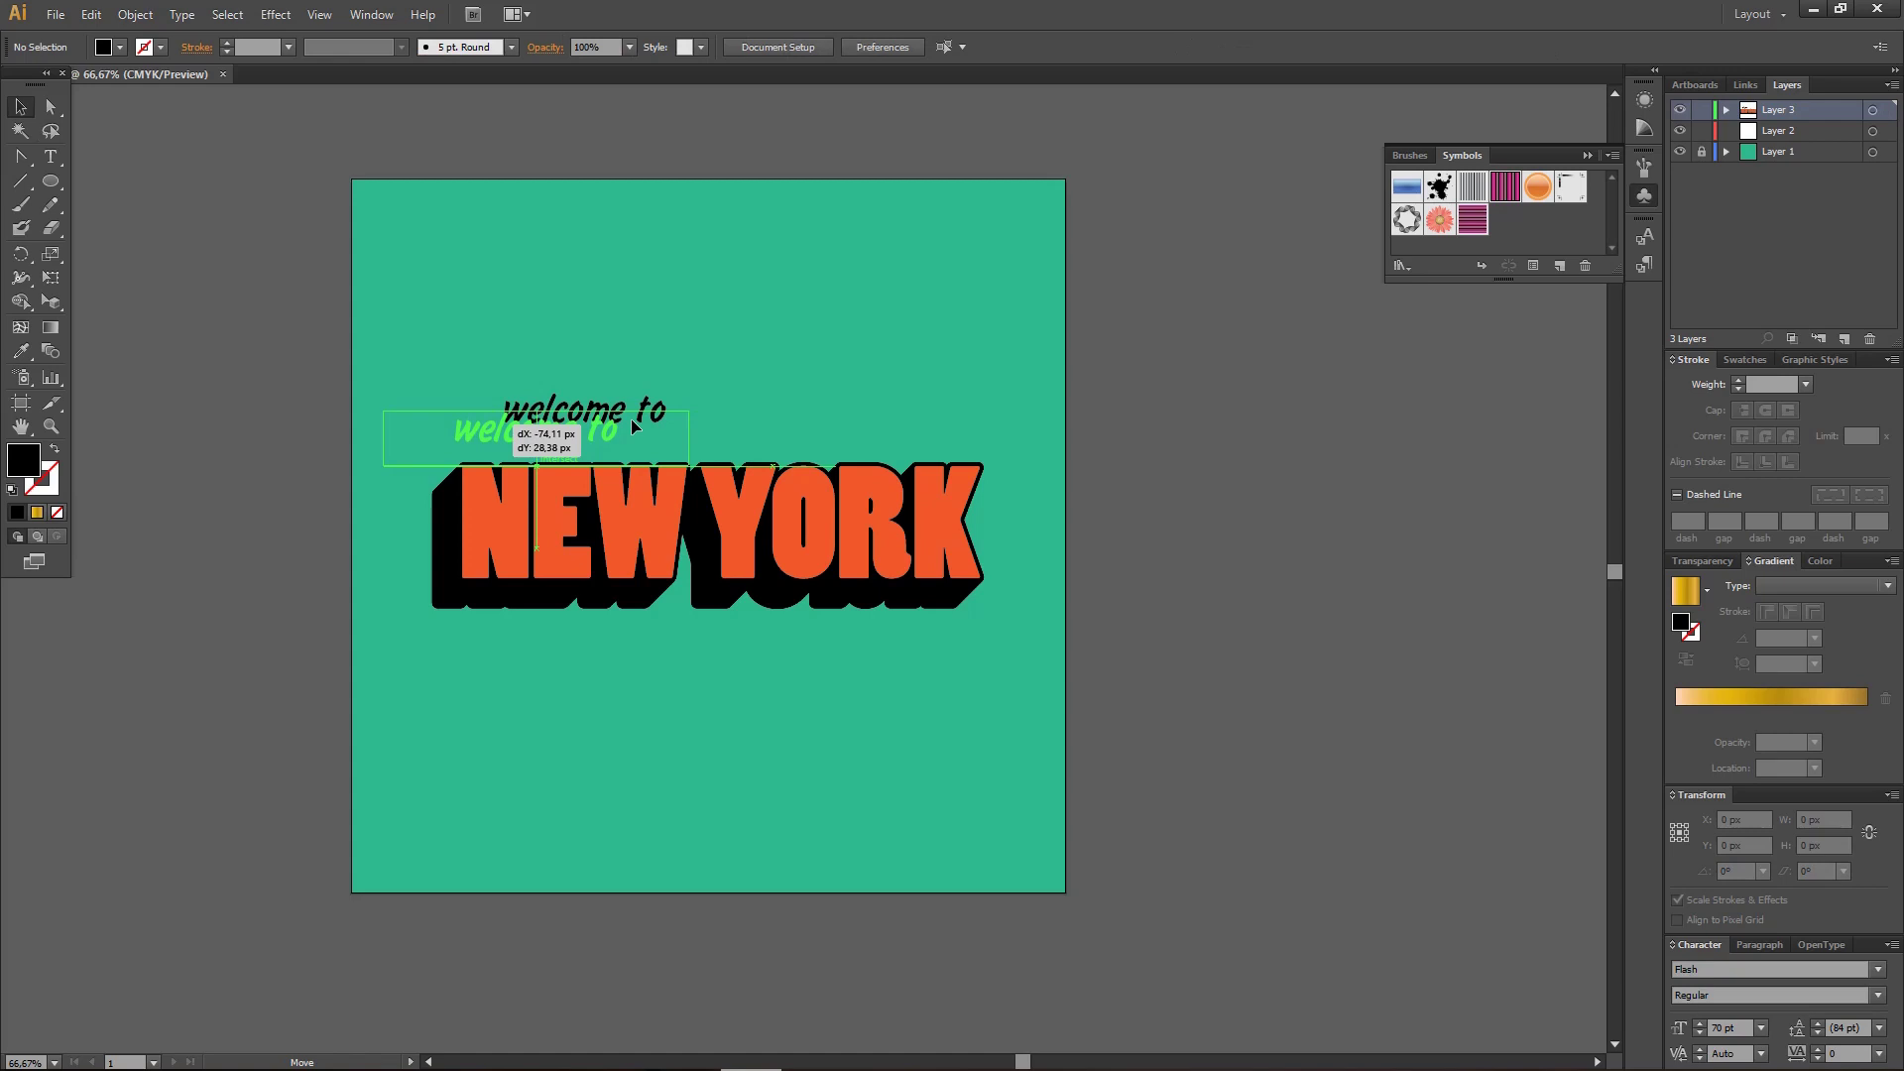
drag(632, 420, 636, 420)
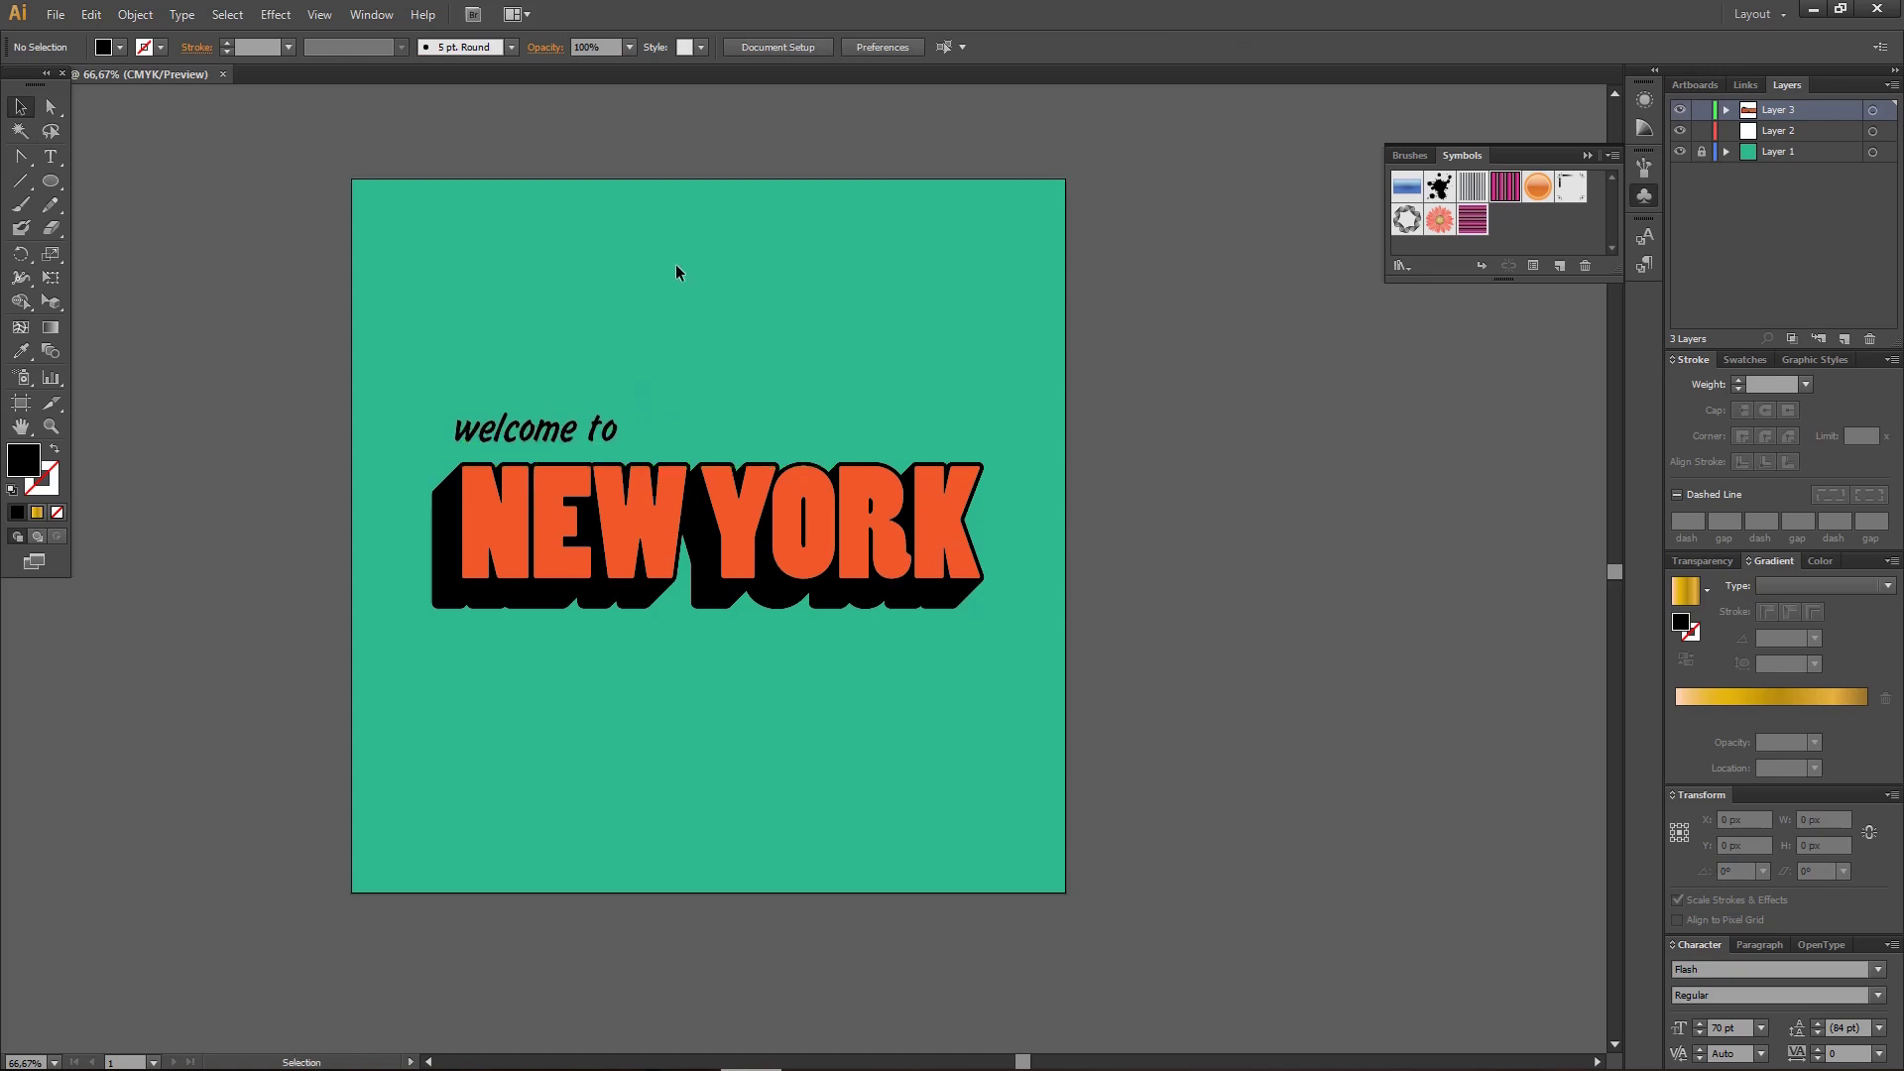
- Paste a copy of 'welcome to' below the right side of NEW YORK
click(594, 426)
key(a)
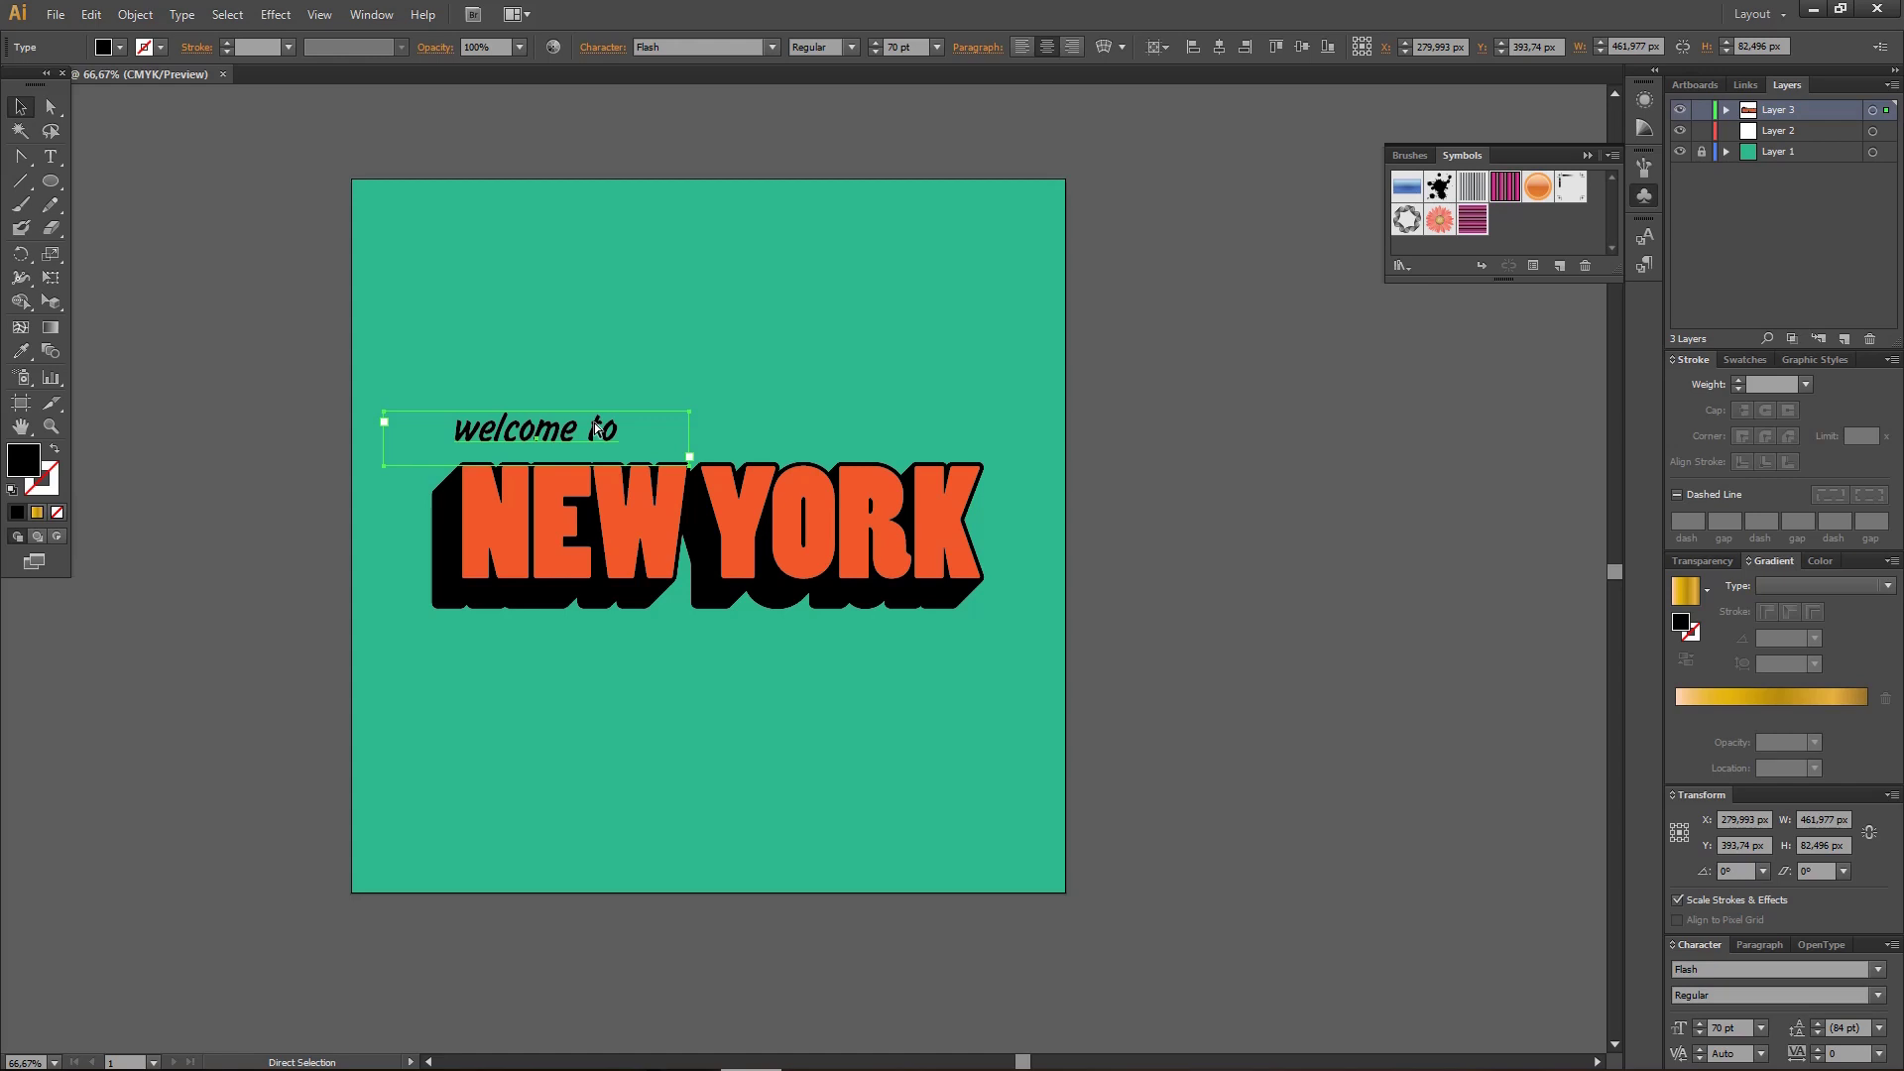
click(596, 428)
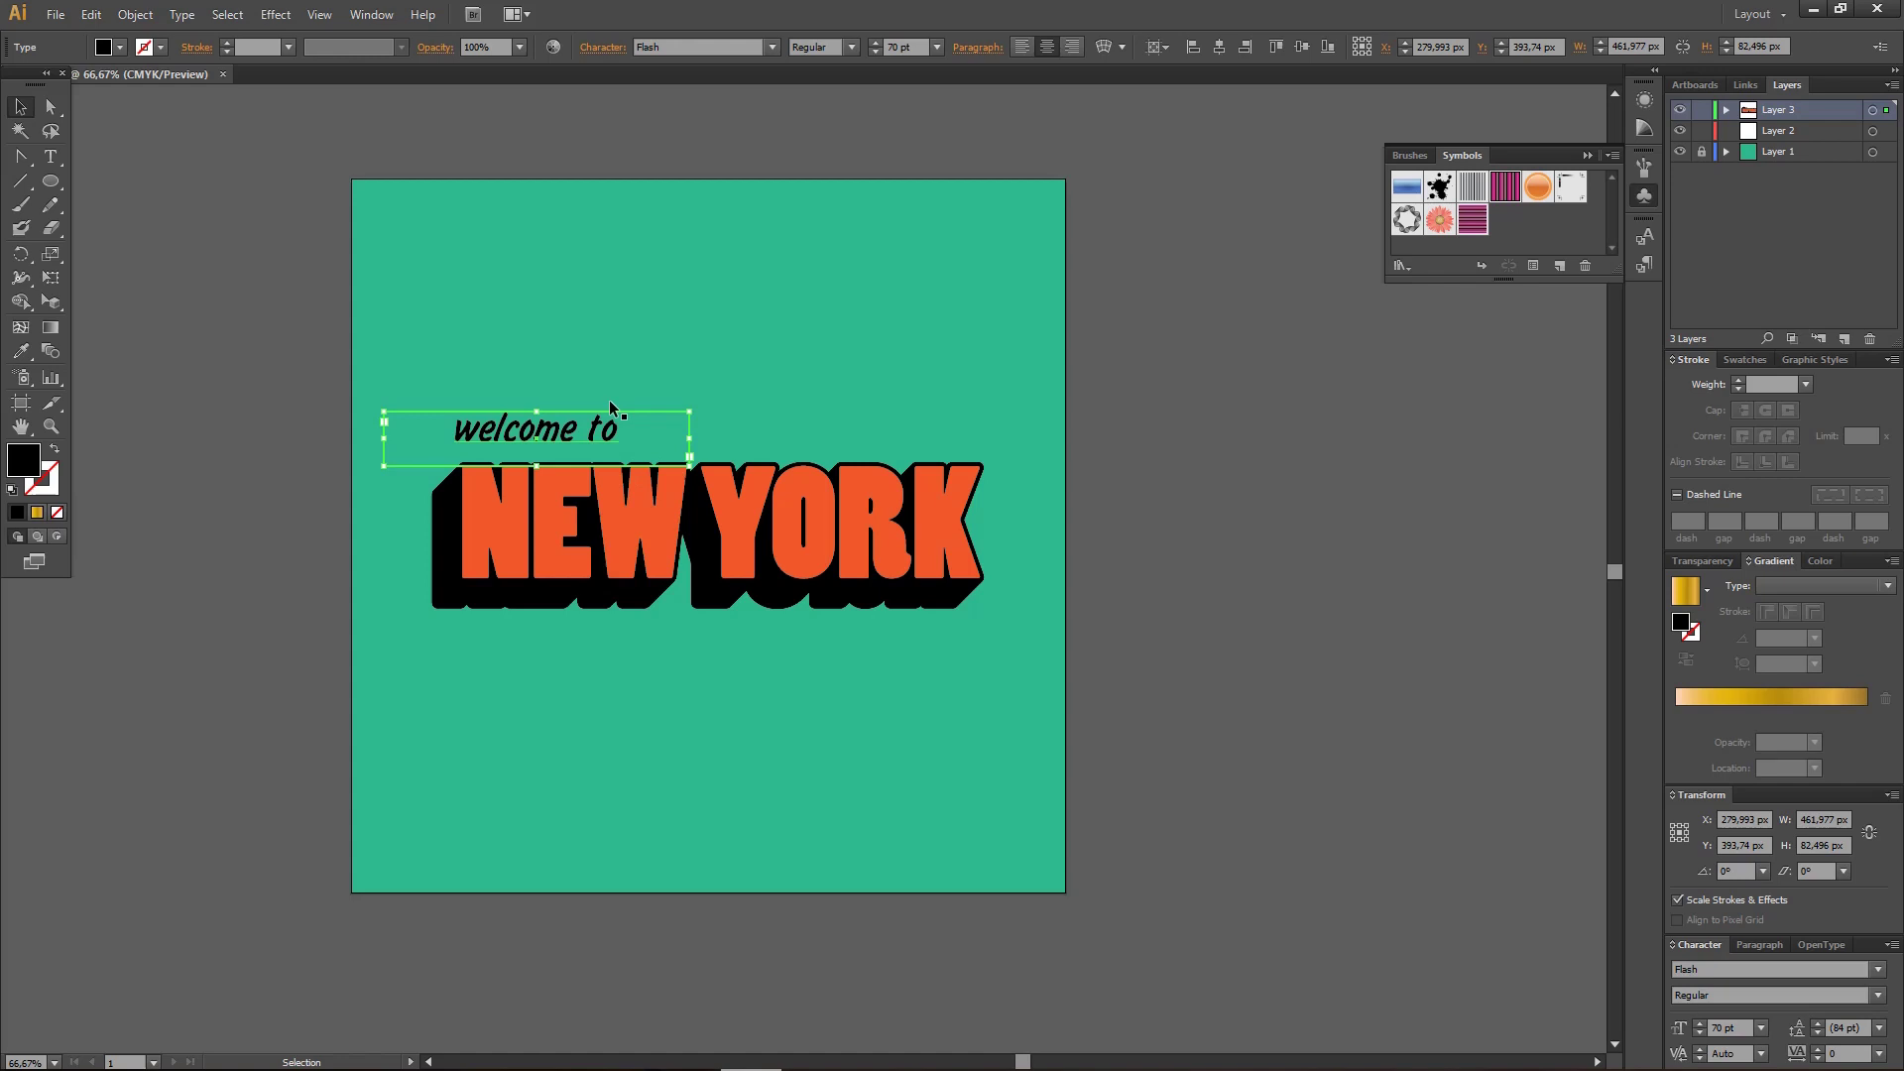
drag(580, 419, 599, 381)
key(ctrl+z)
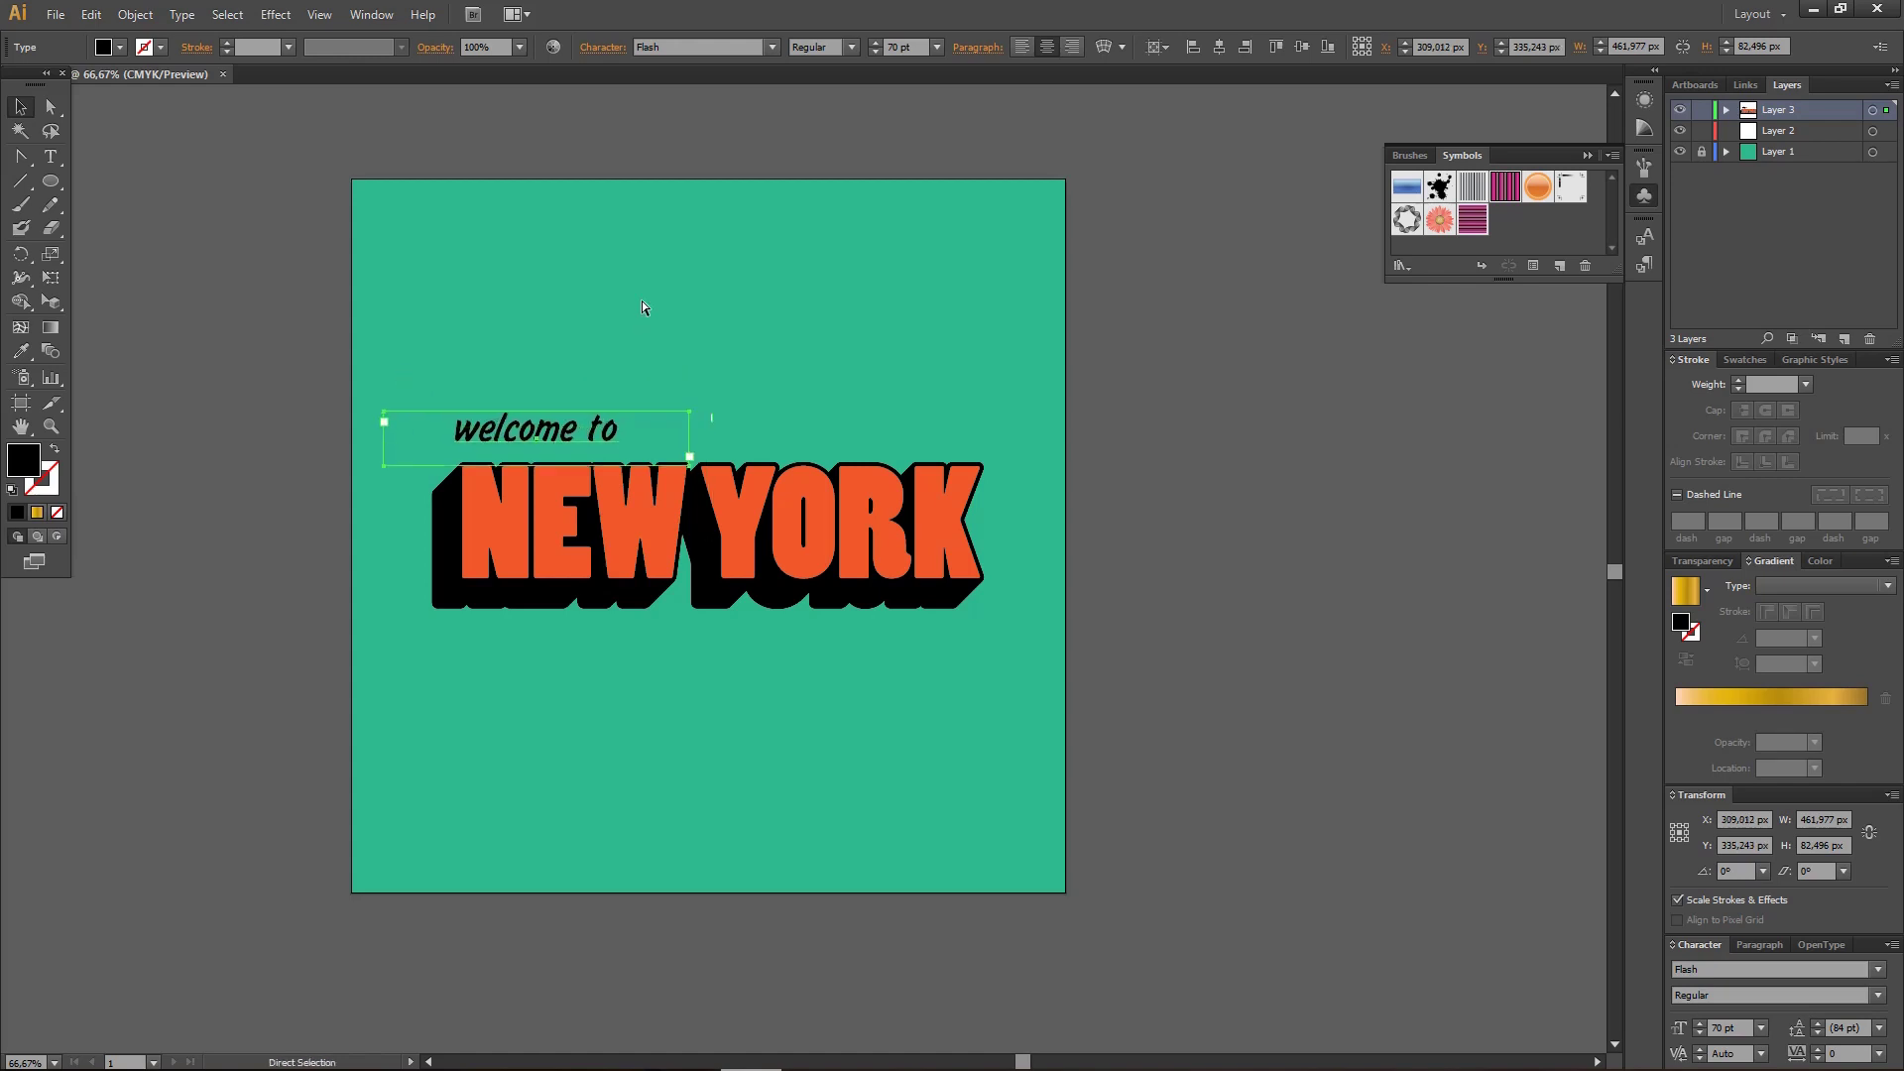
key(ctrl+v)
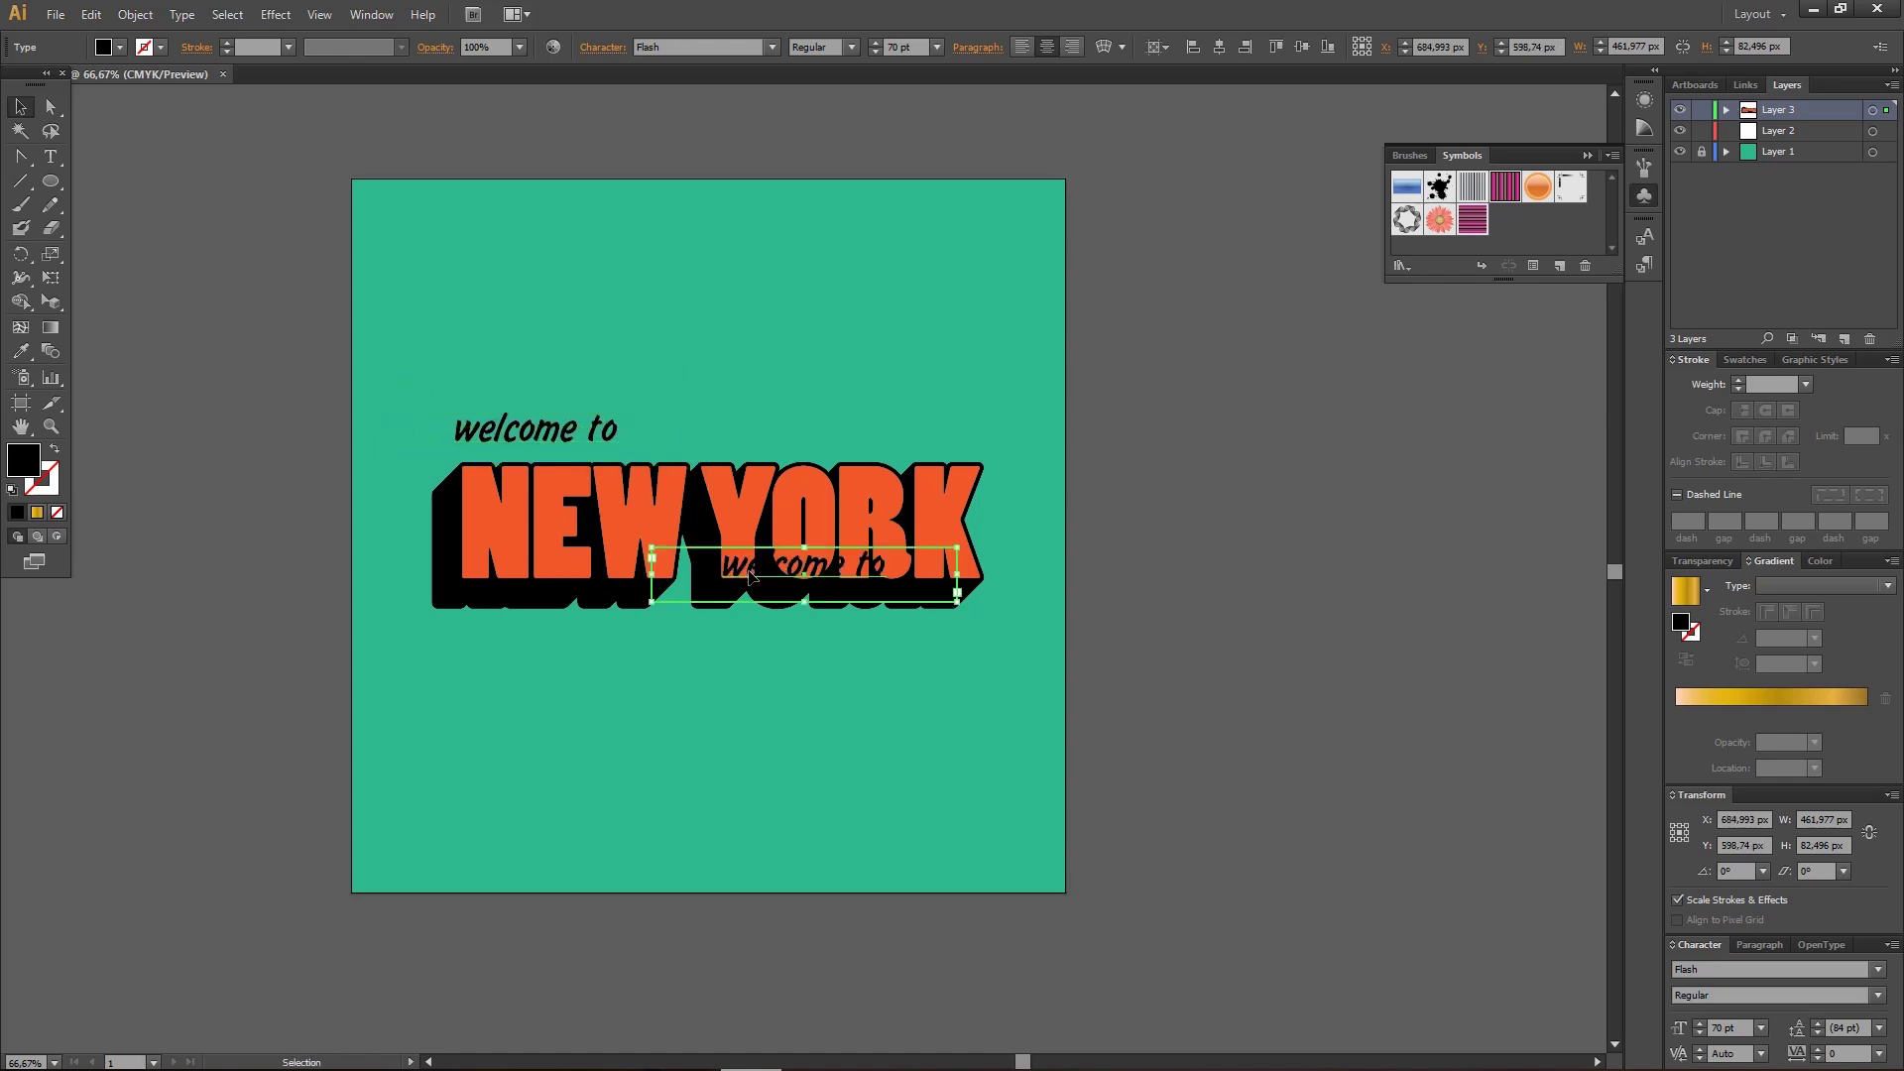
drag(747, 568, 831, 658)
- Replace the copied text with 'it's been waiting for you'
double_click(831, 659)
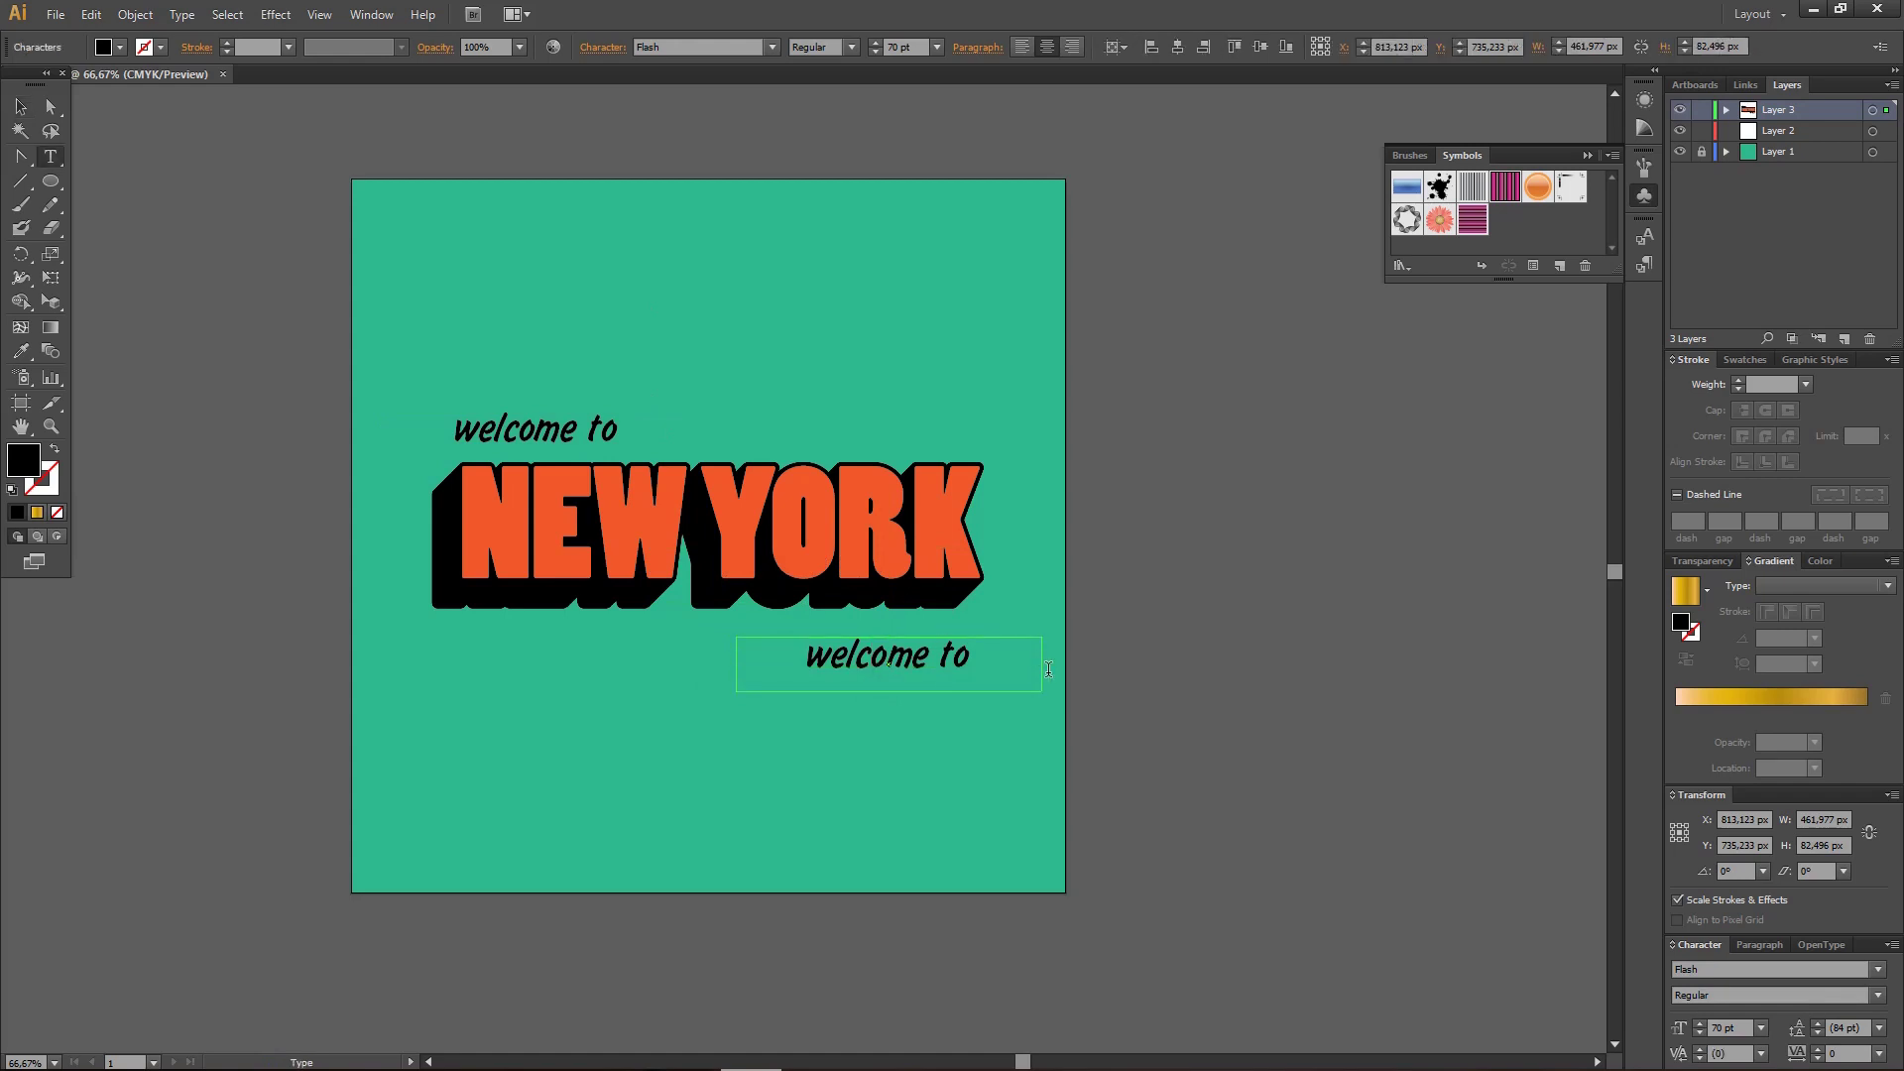
key(ctrl+a)
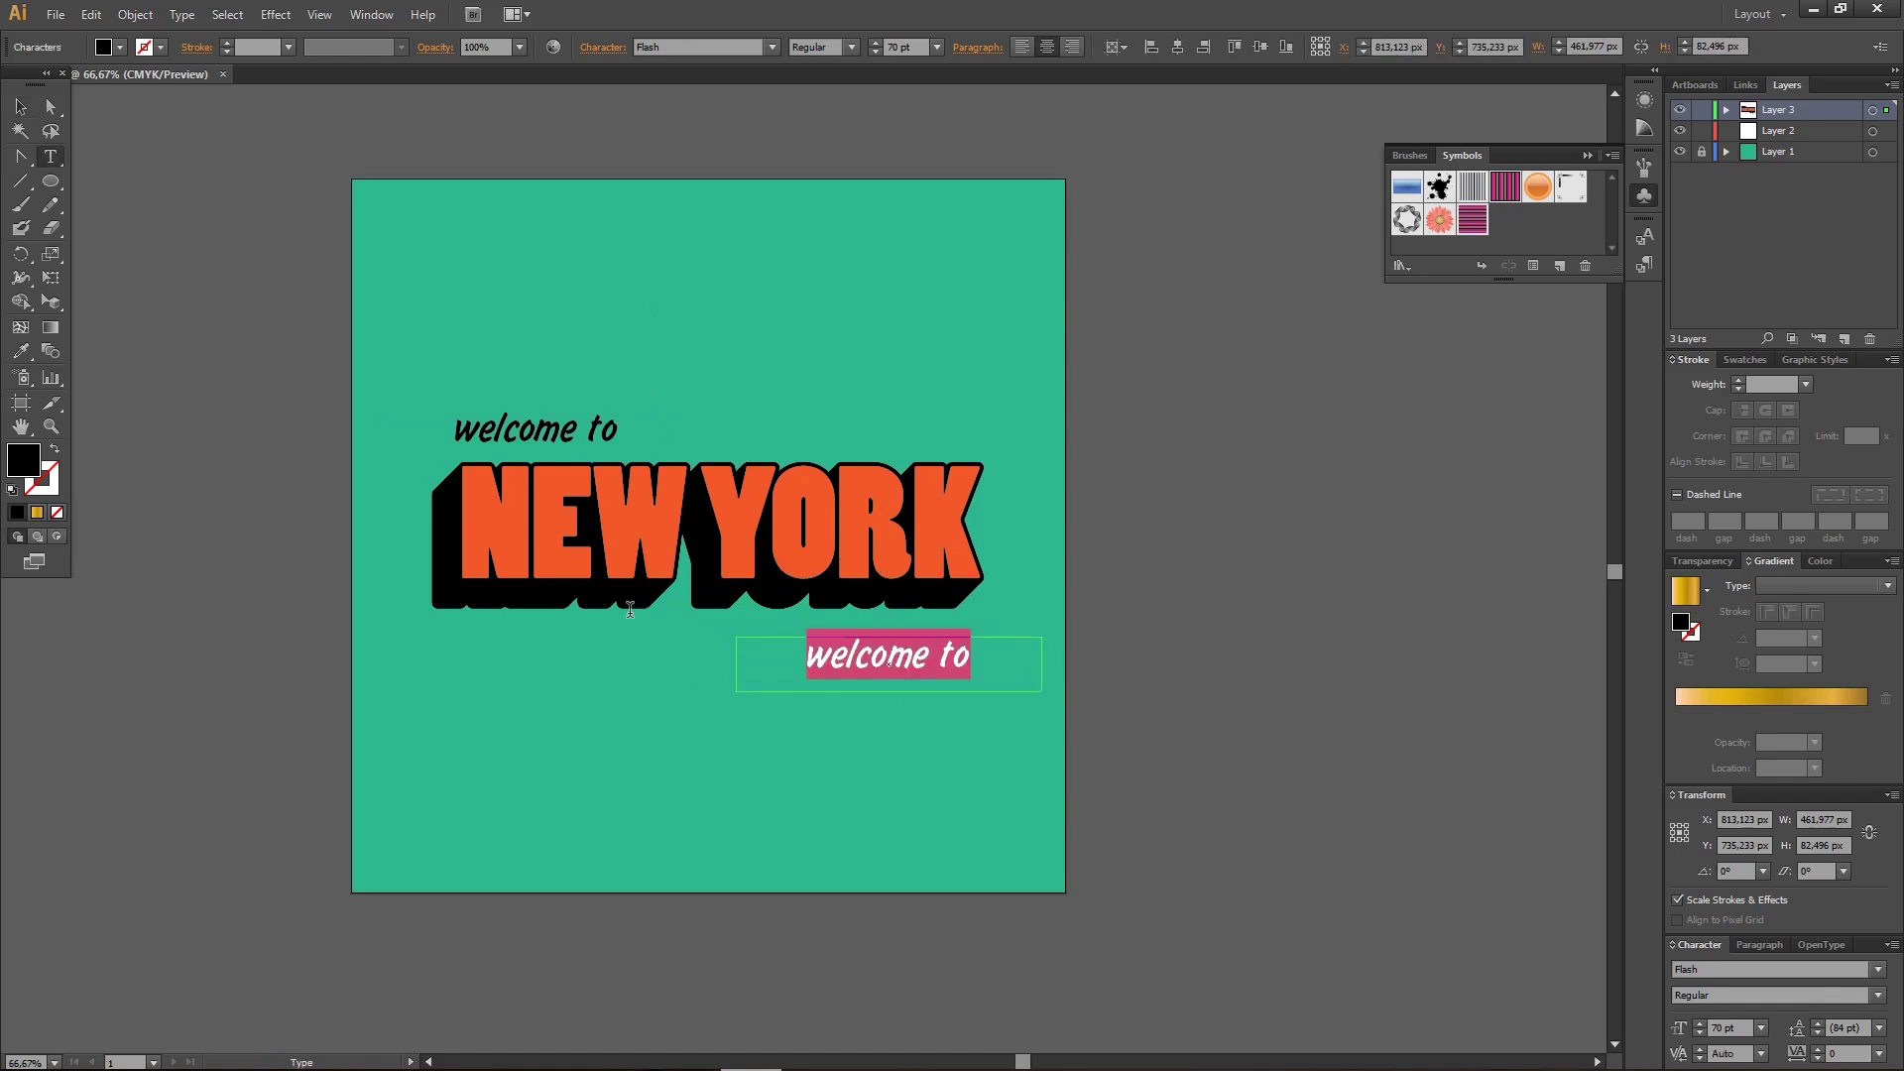
text(it's been waiting fo)
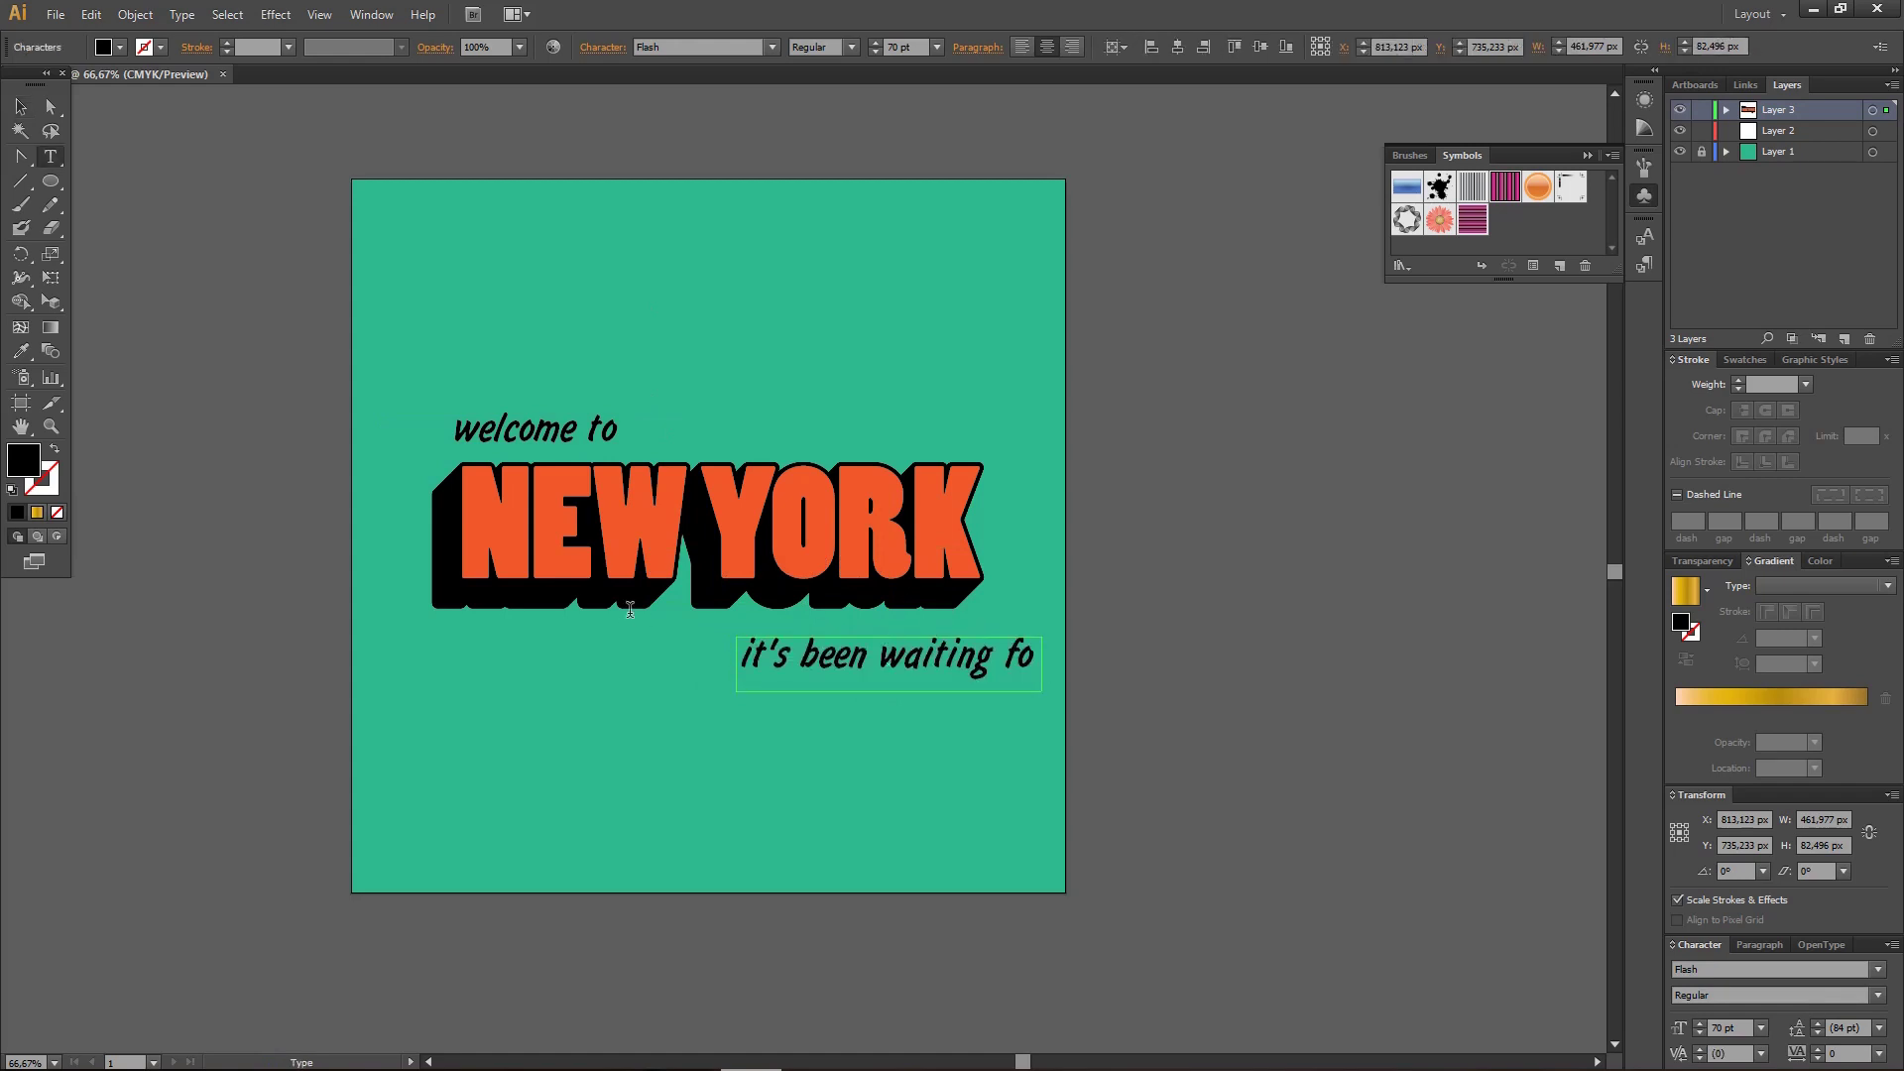
key(BackSpace)
key(BackSpace)
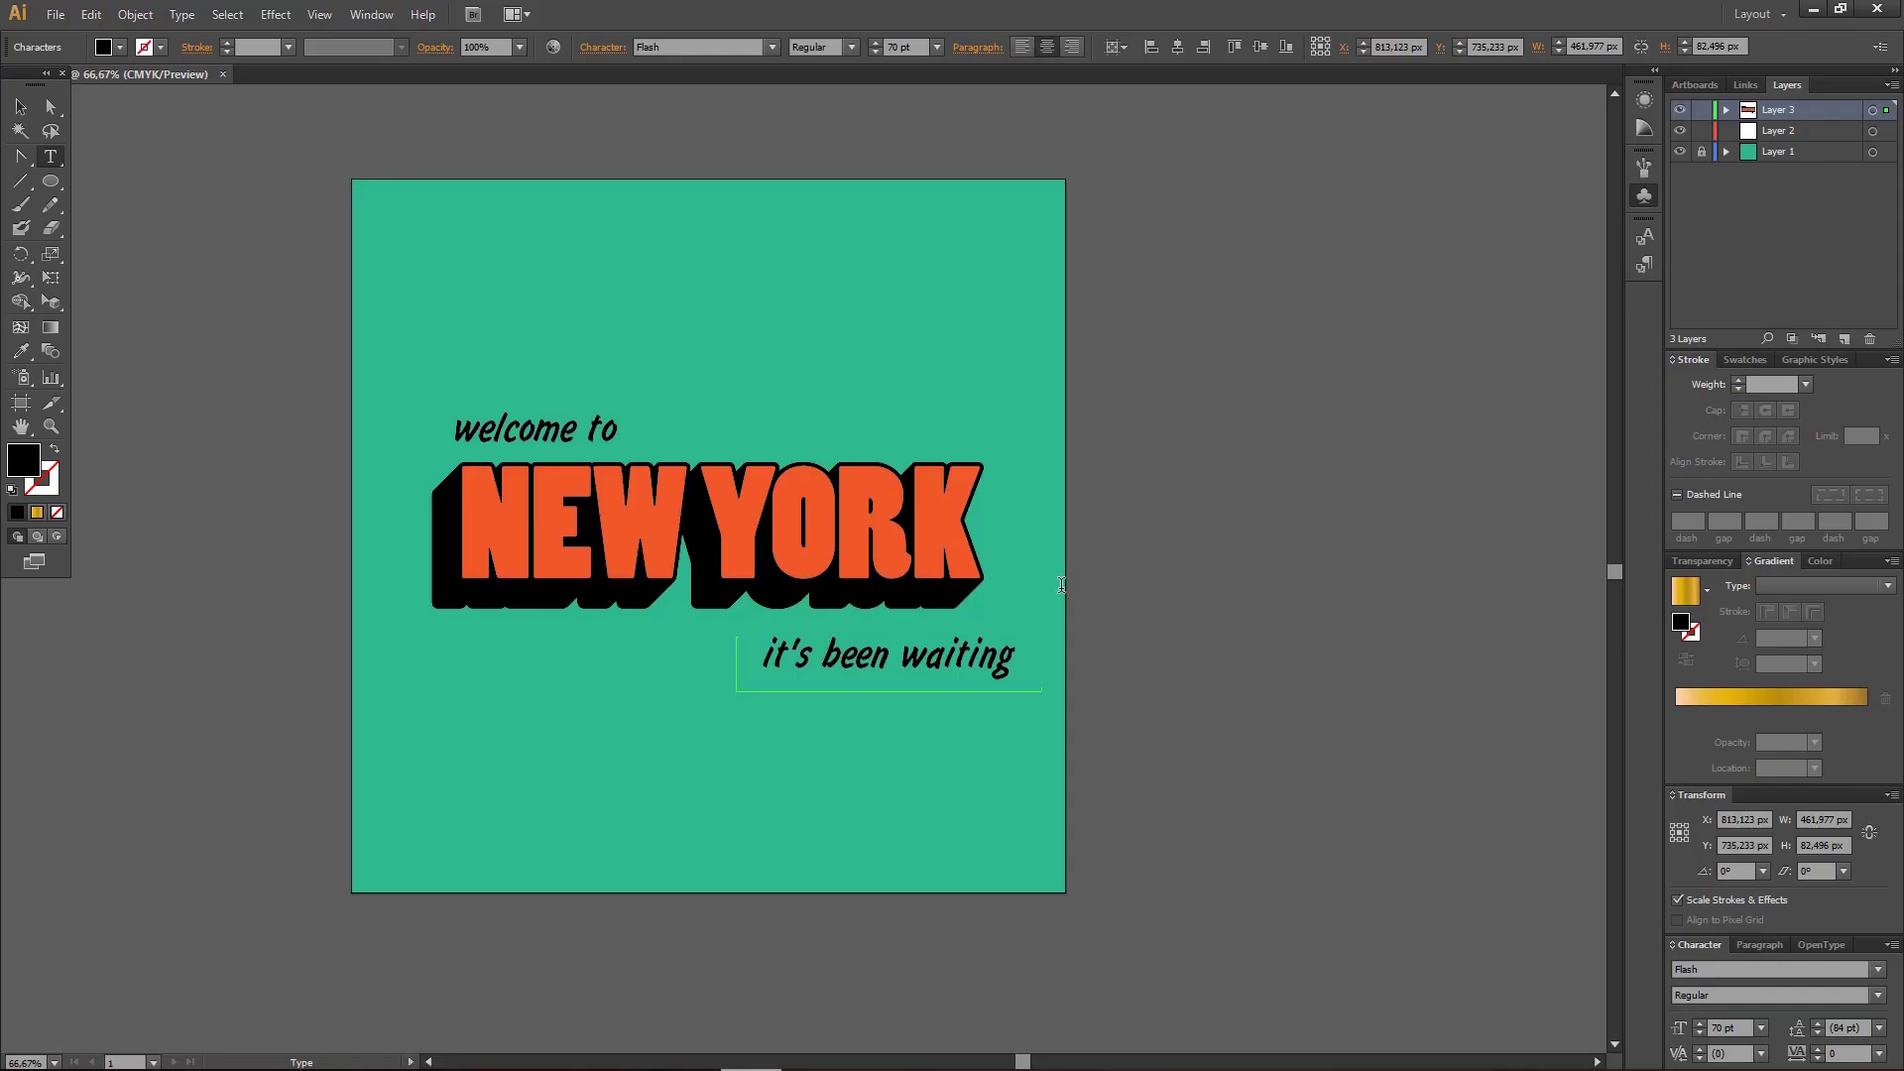
key(Escape)
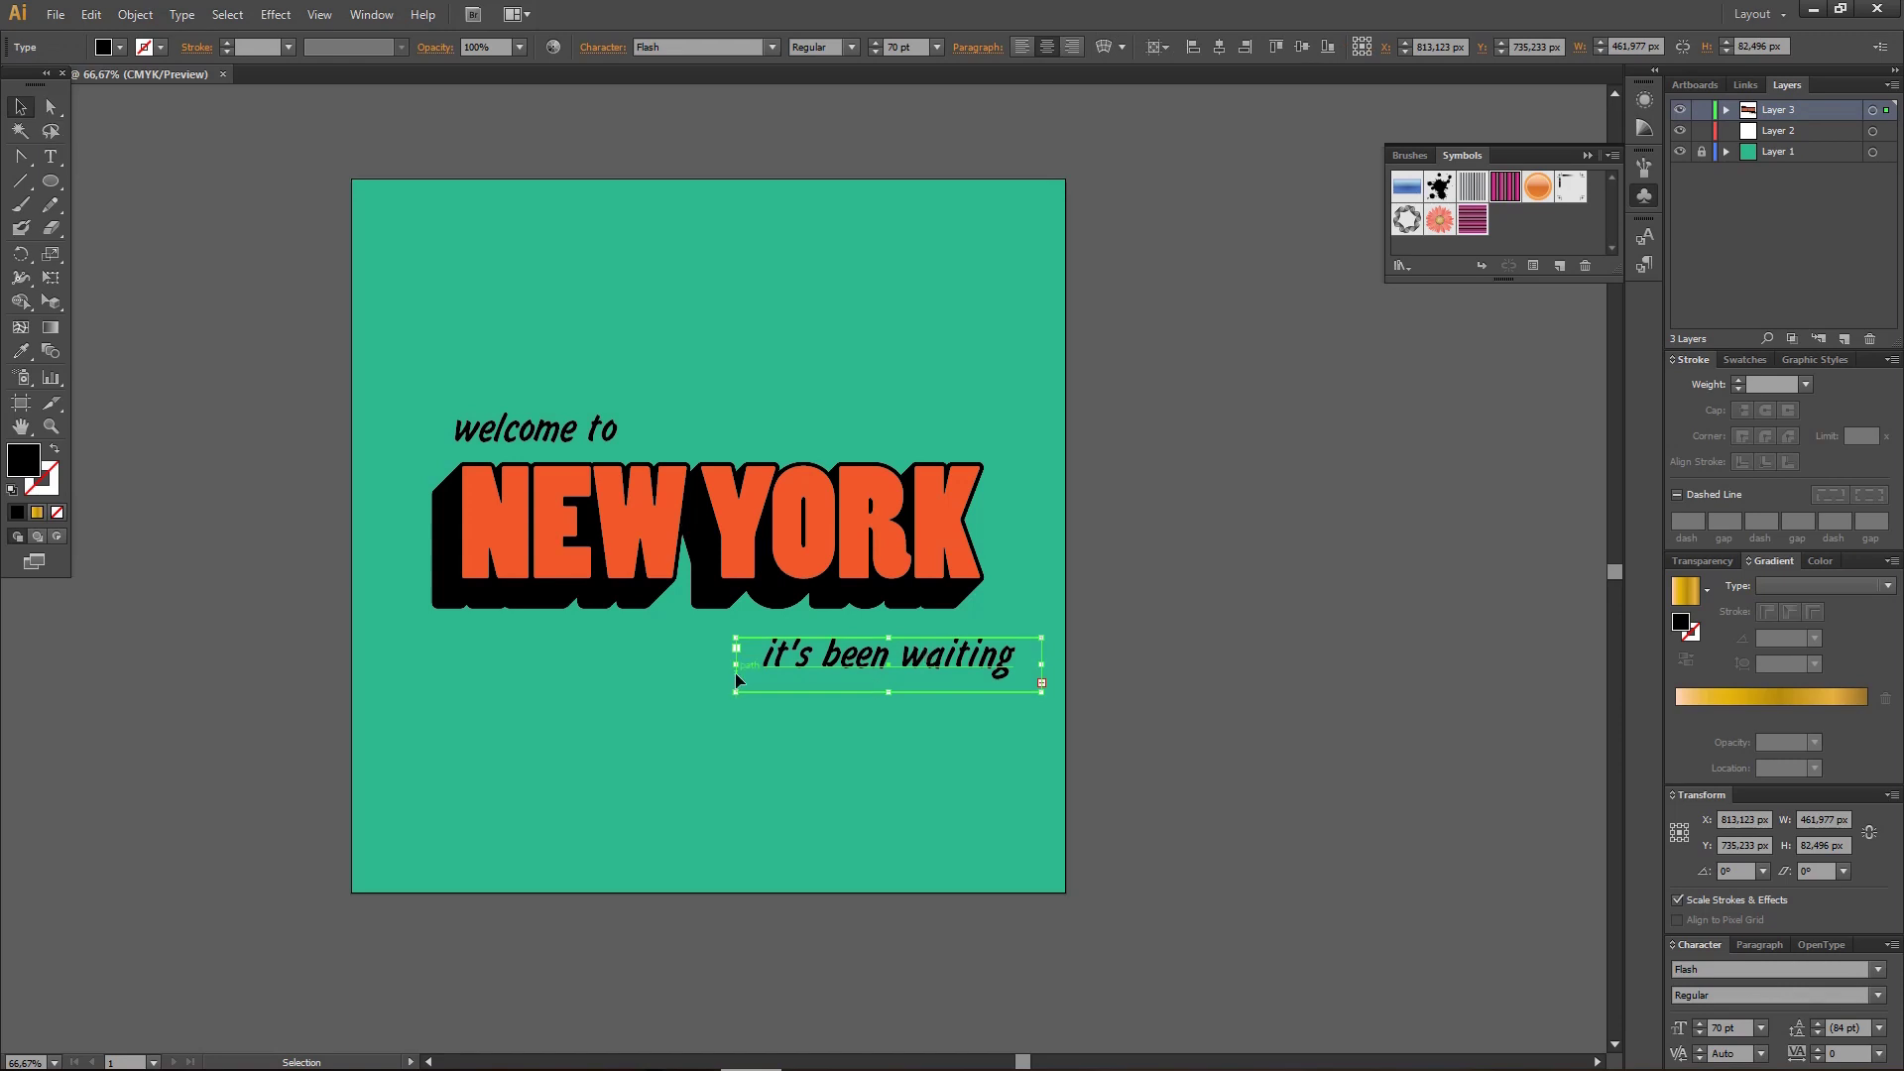
- Widen the tagline frame to fit one line and tuck it under NEW YORK's right half
drag(736, 665, 618, 670)
click(1130, 665)
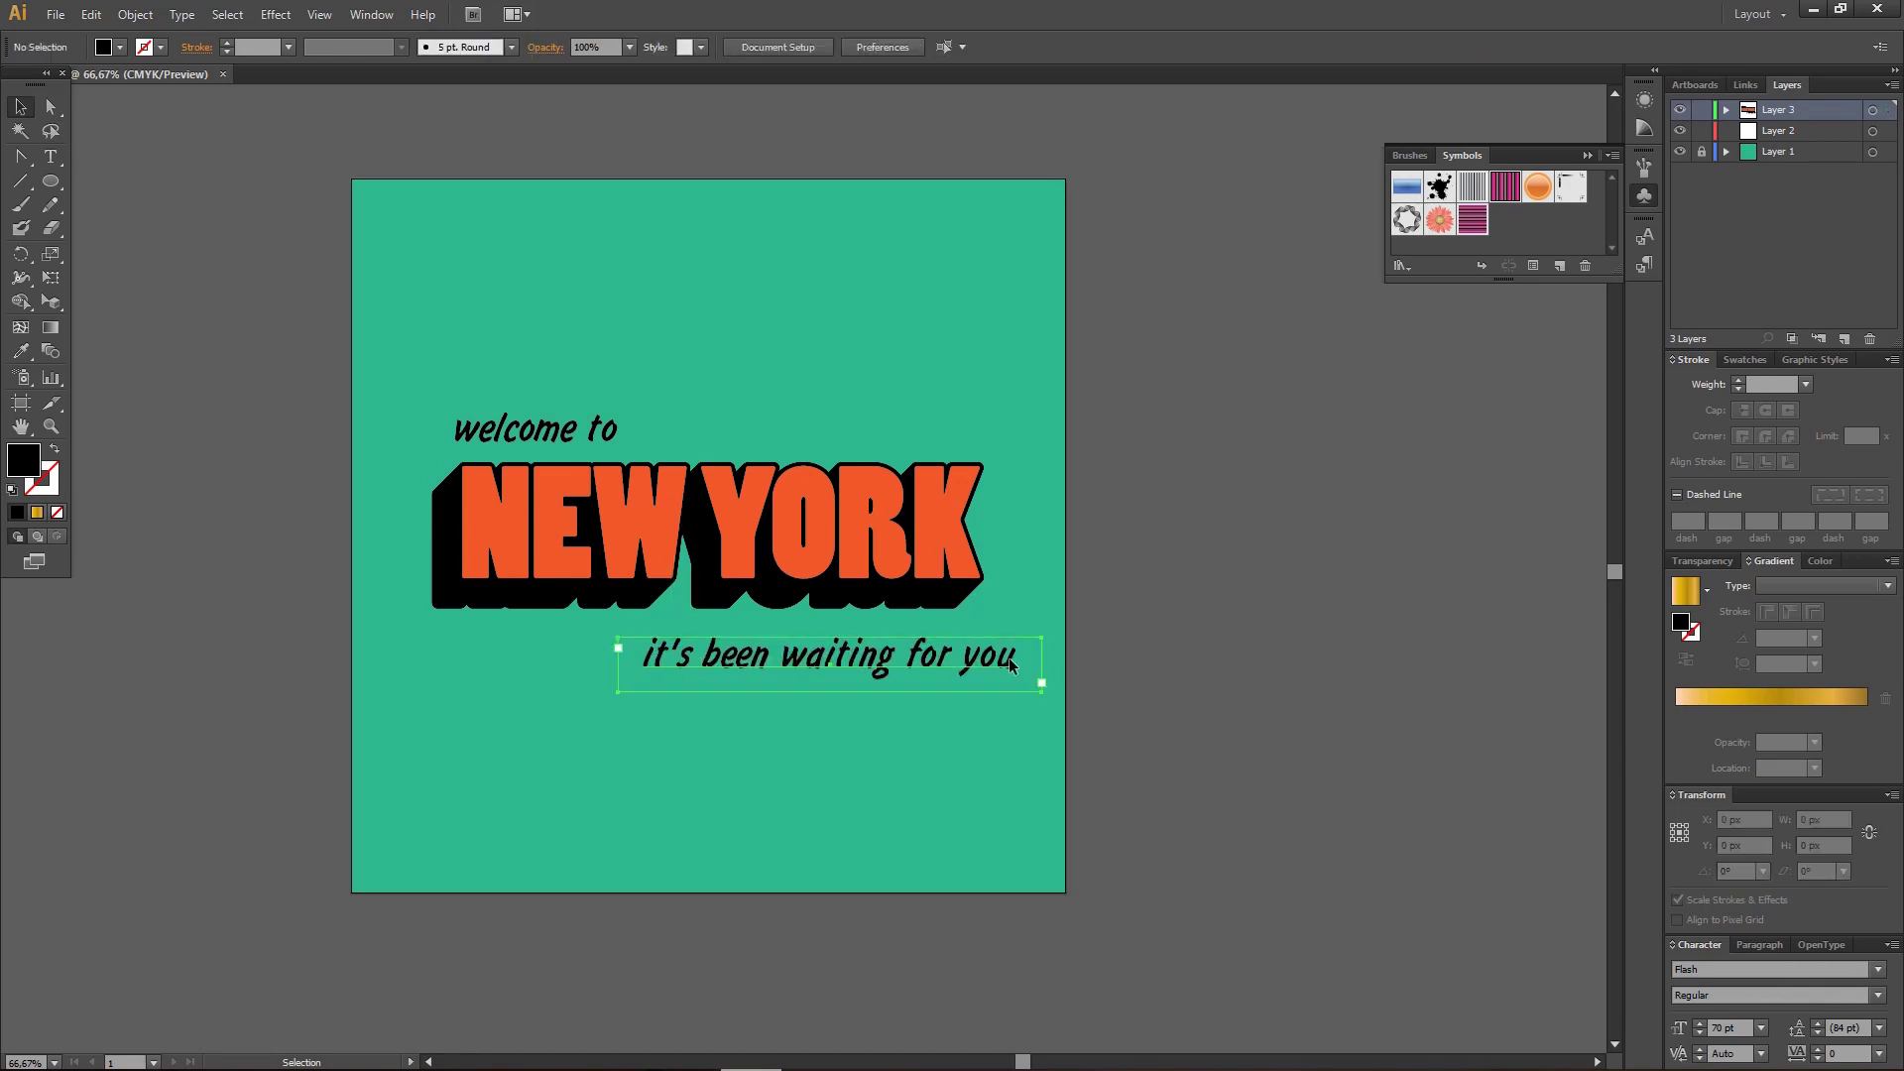
drag(1011, 664, 959, 655)
click(1177, 652)
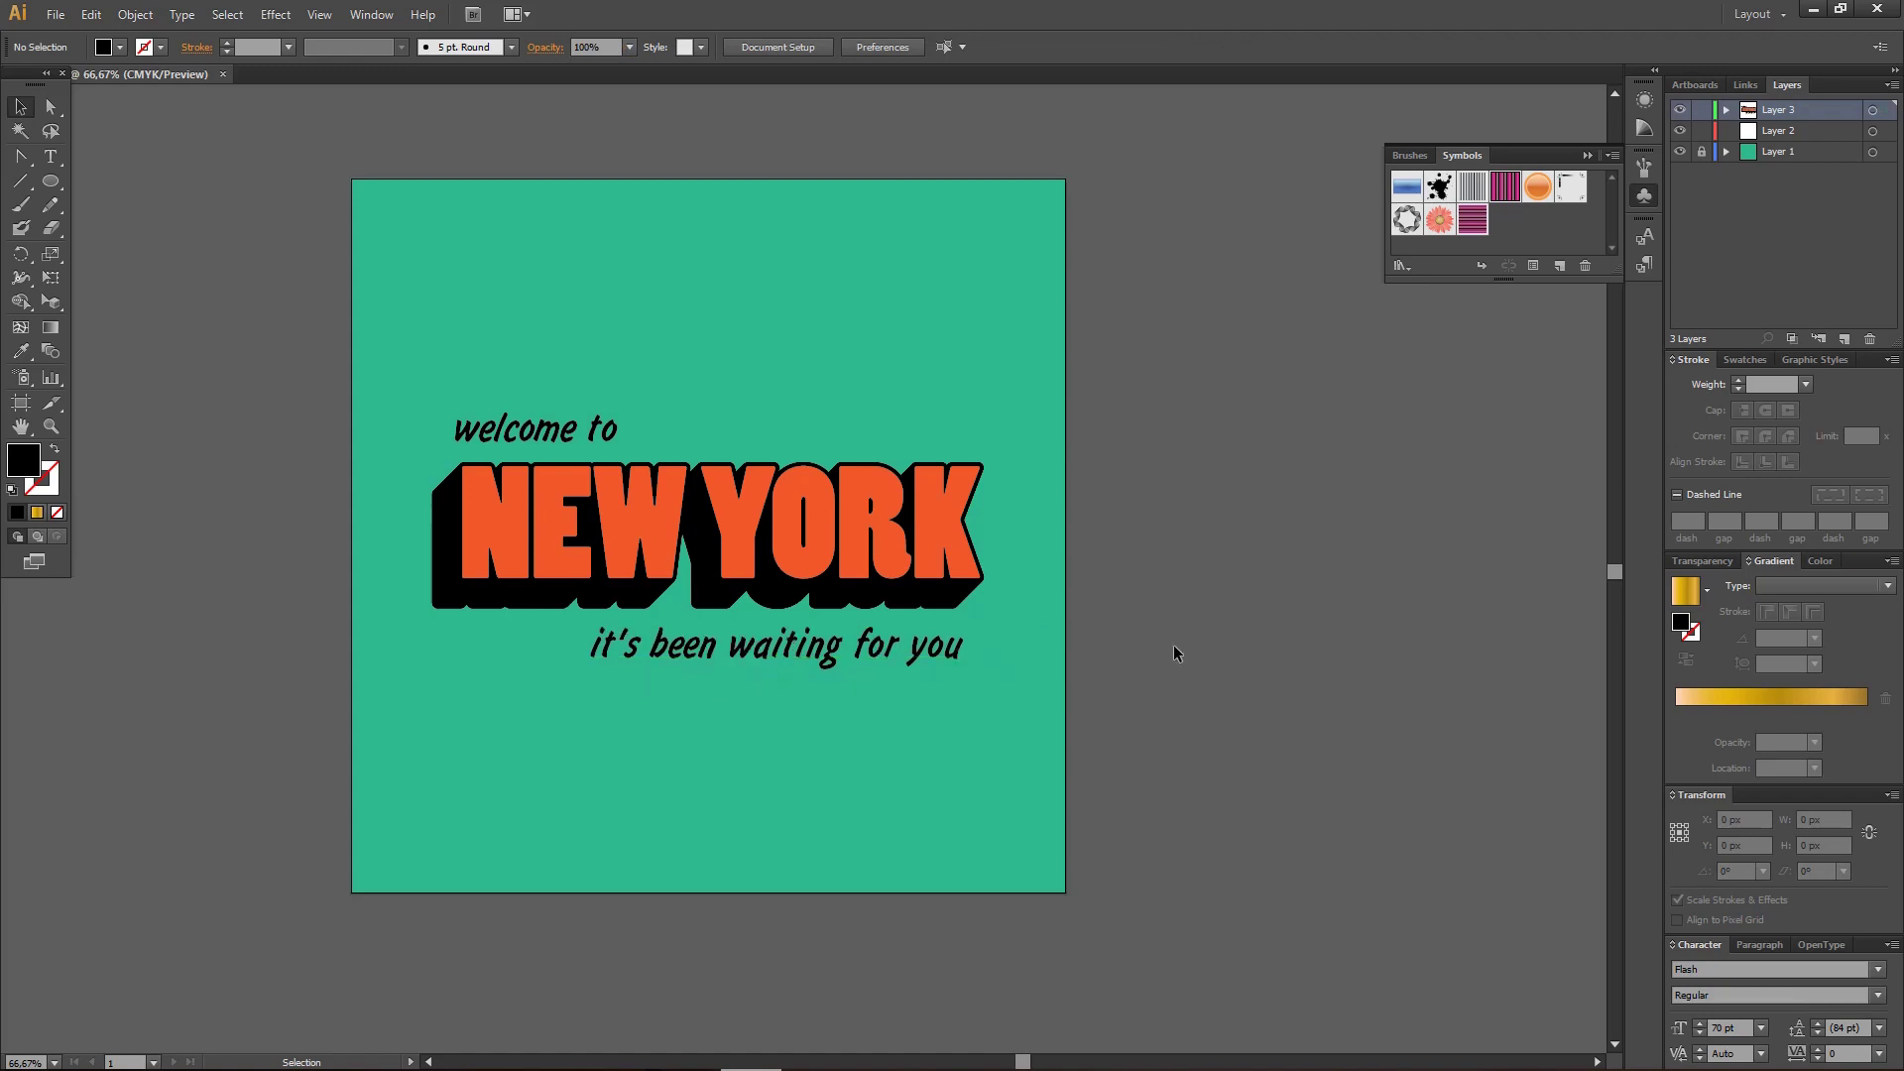
click(900, 671)
- Set both 'welcome to' and the tagline to 60 pt
click(562, 341)
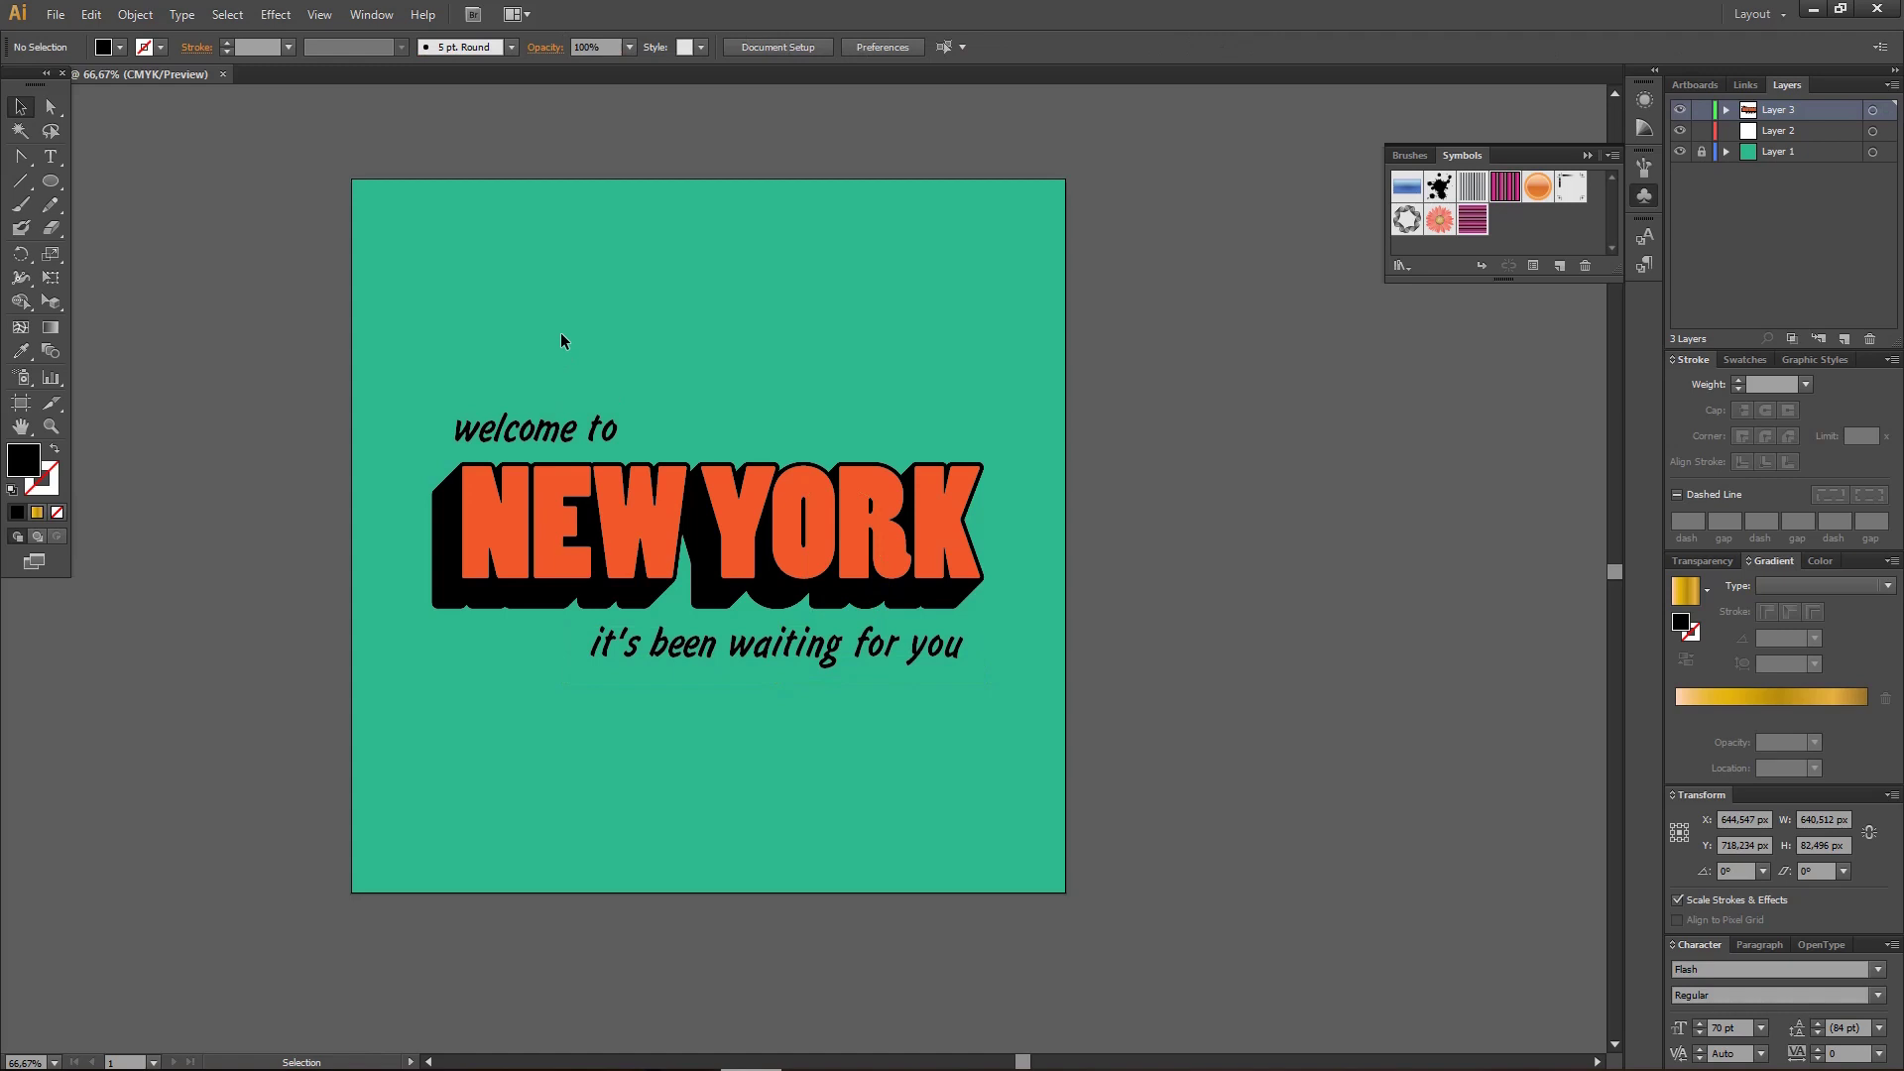
click(860, 662)
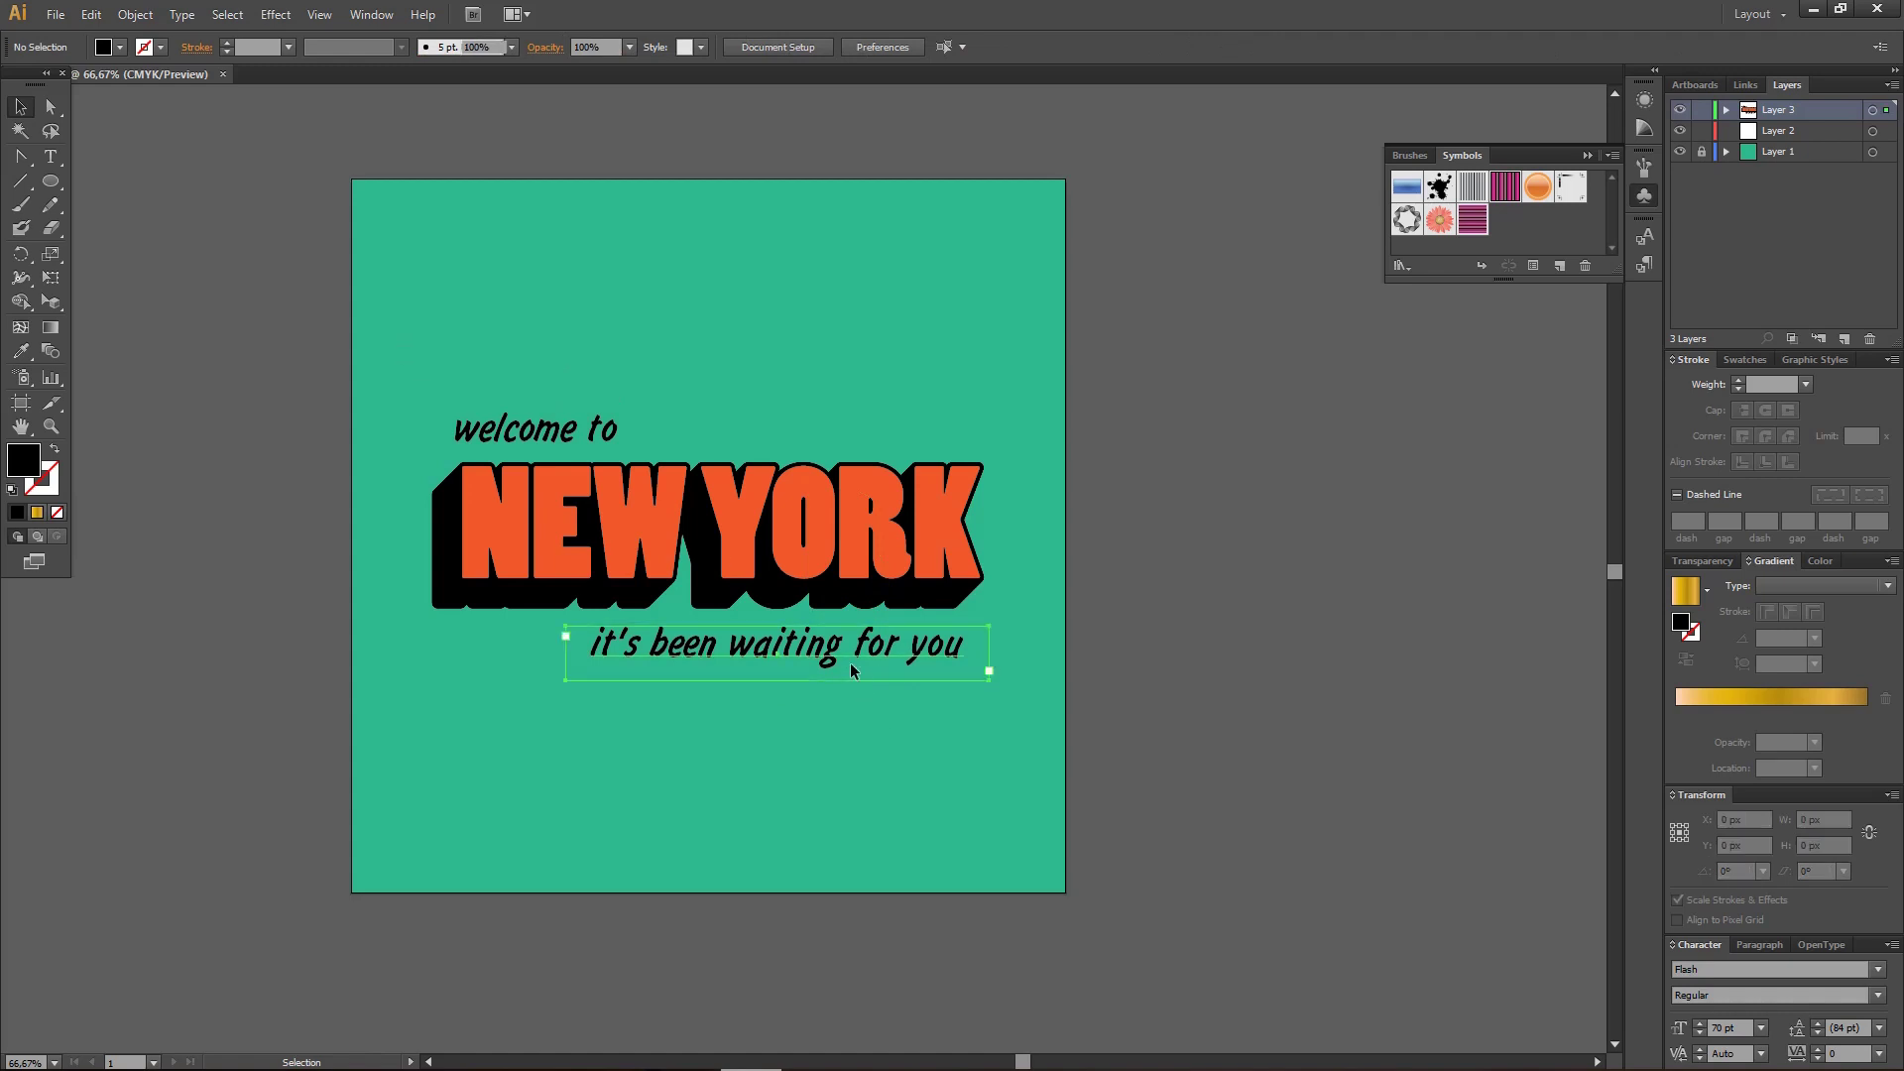
shift+click(581, 445)
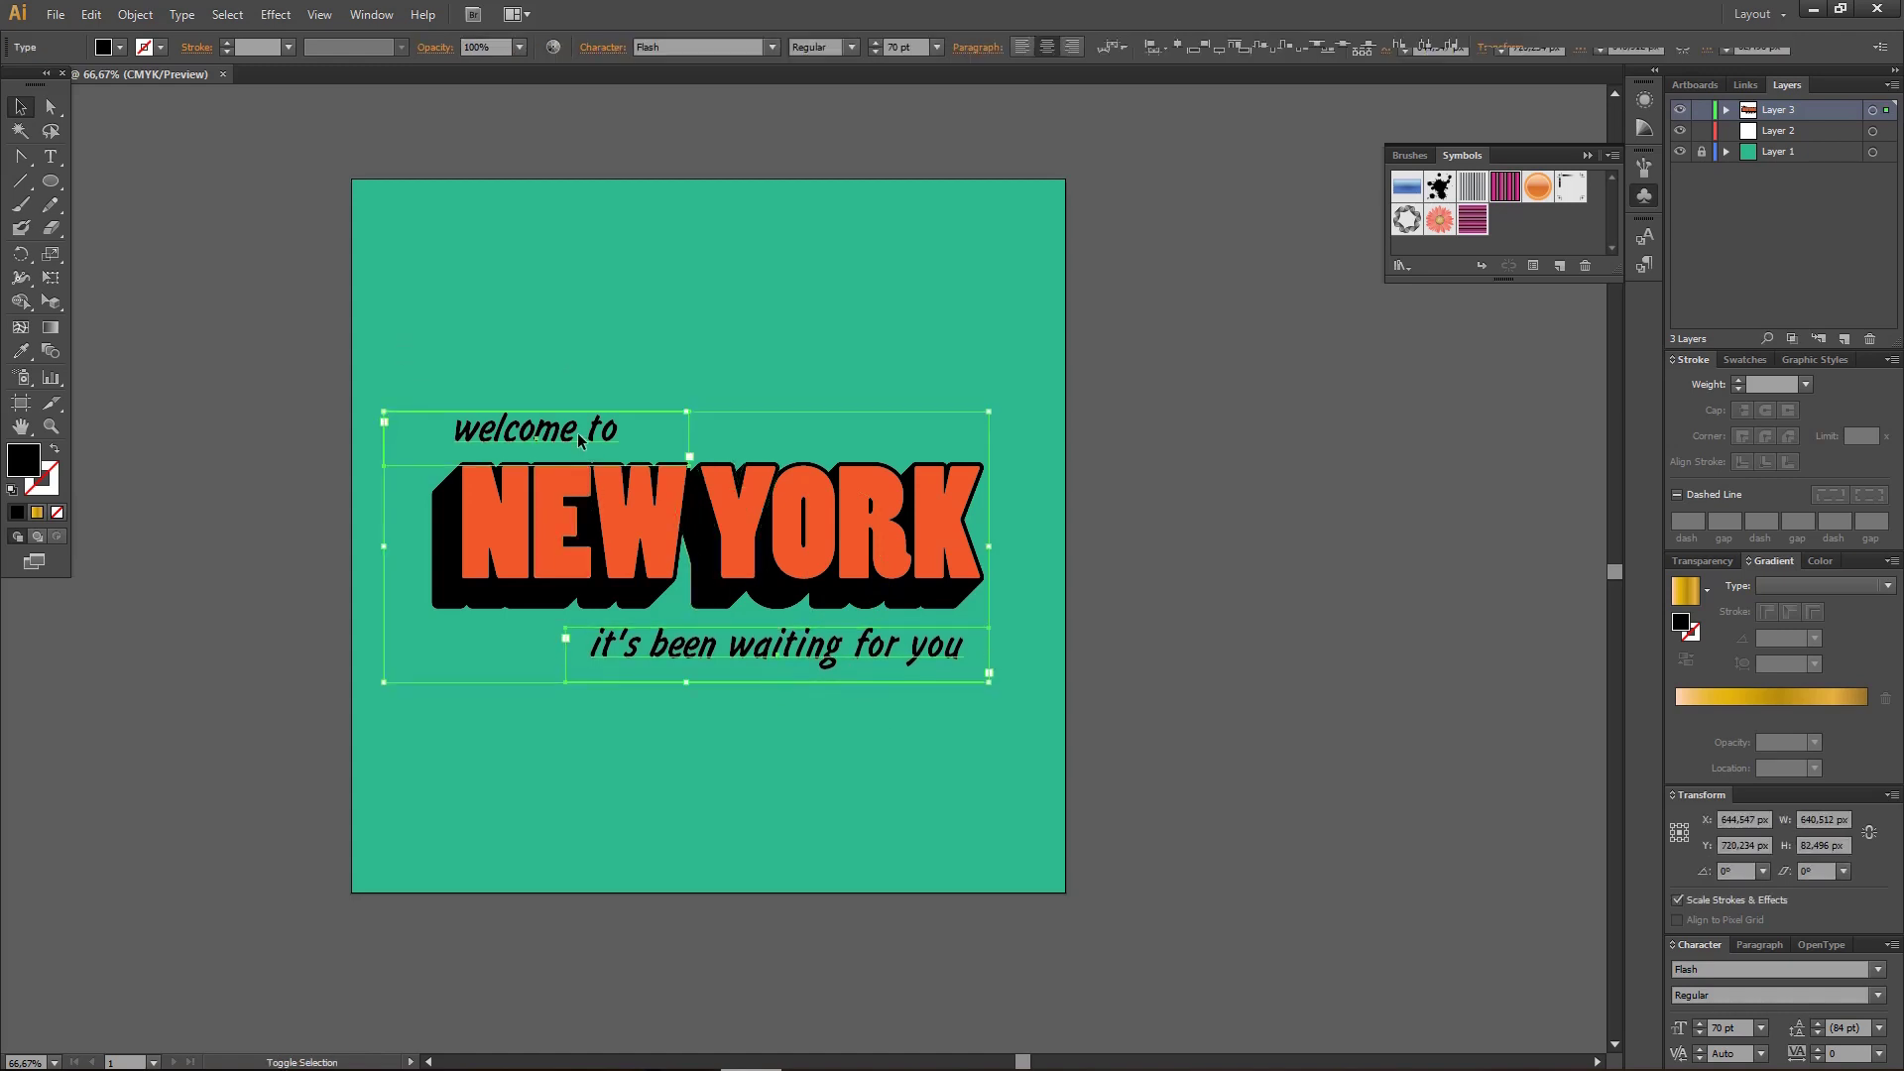
click(876, 51)
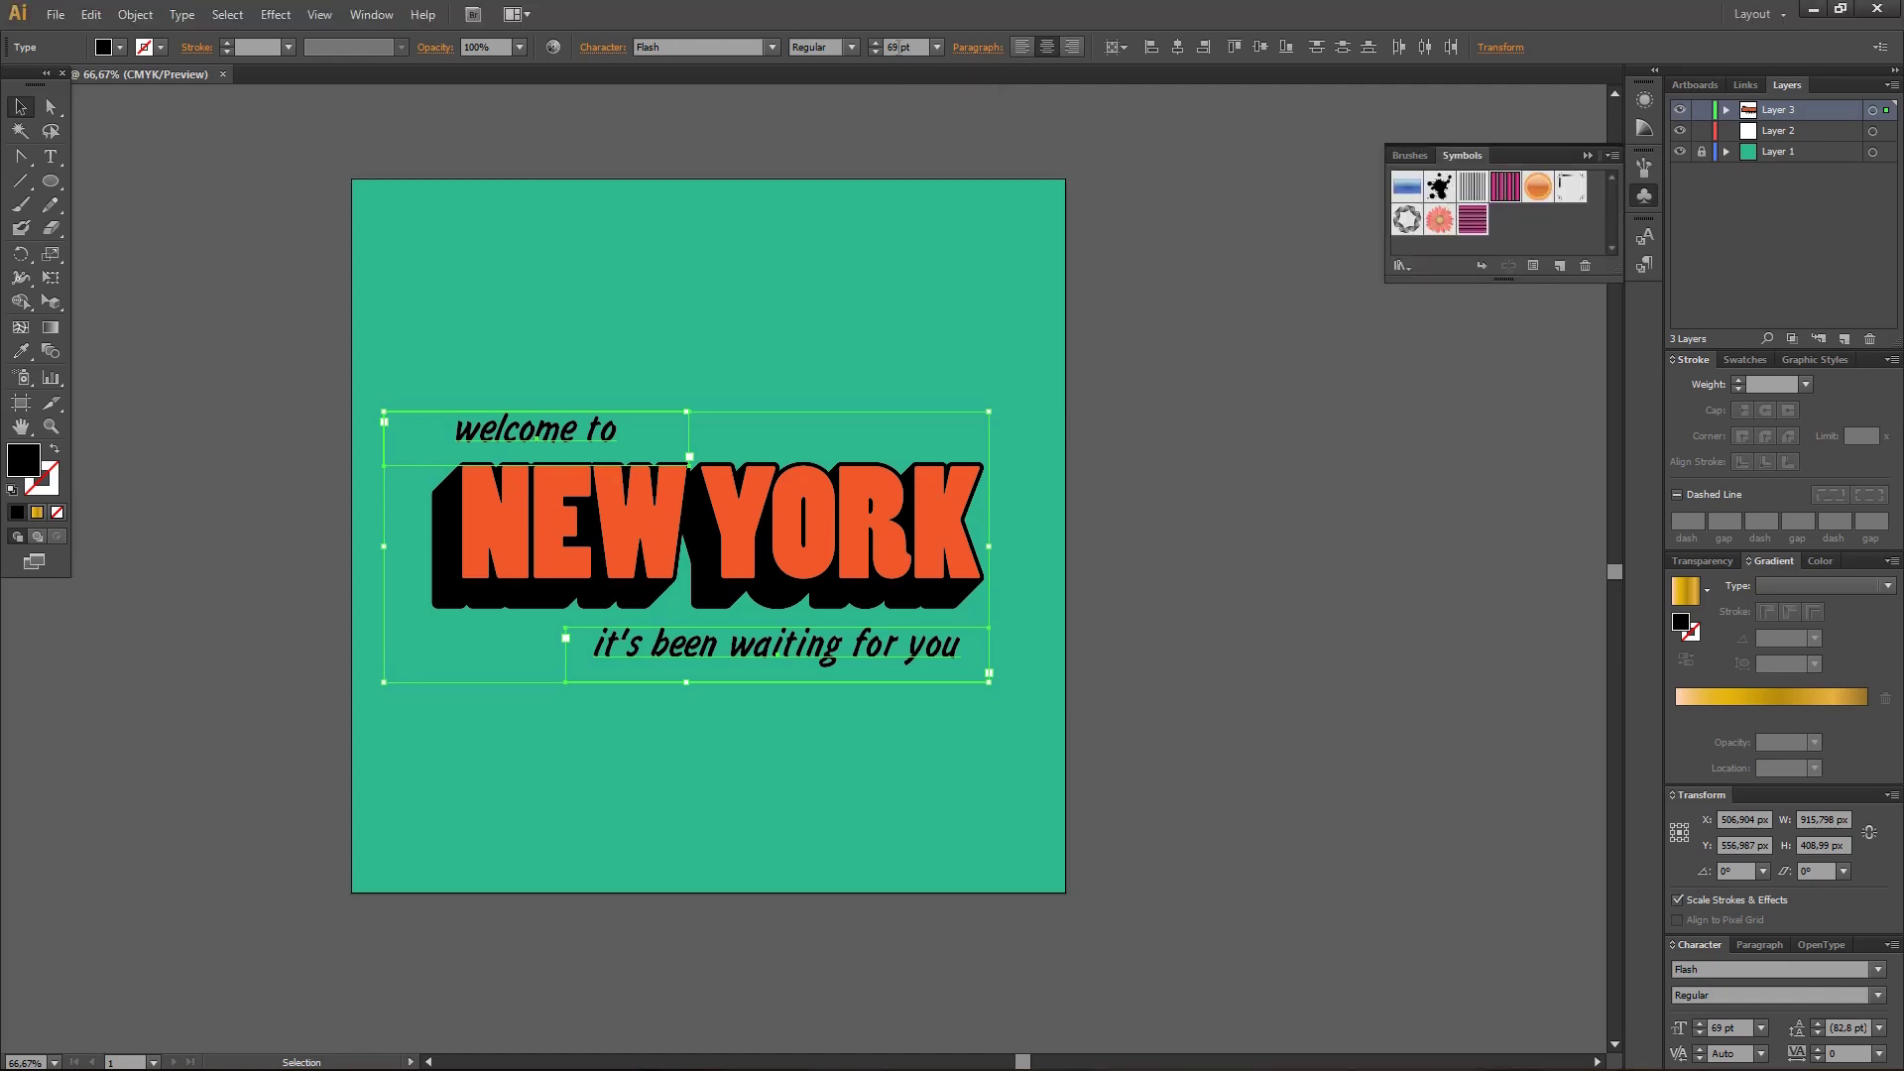
click(936, 47)
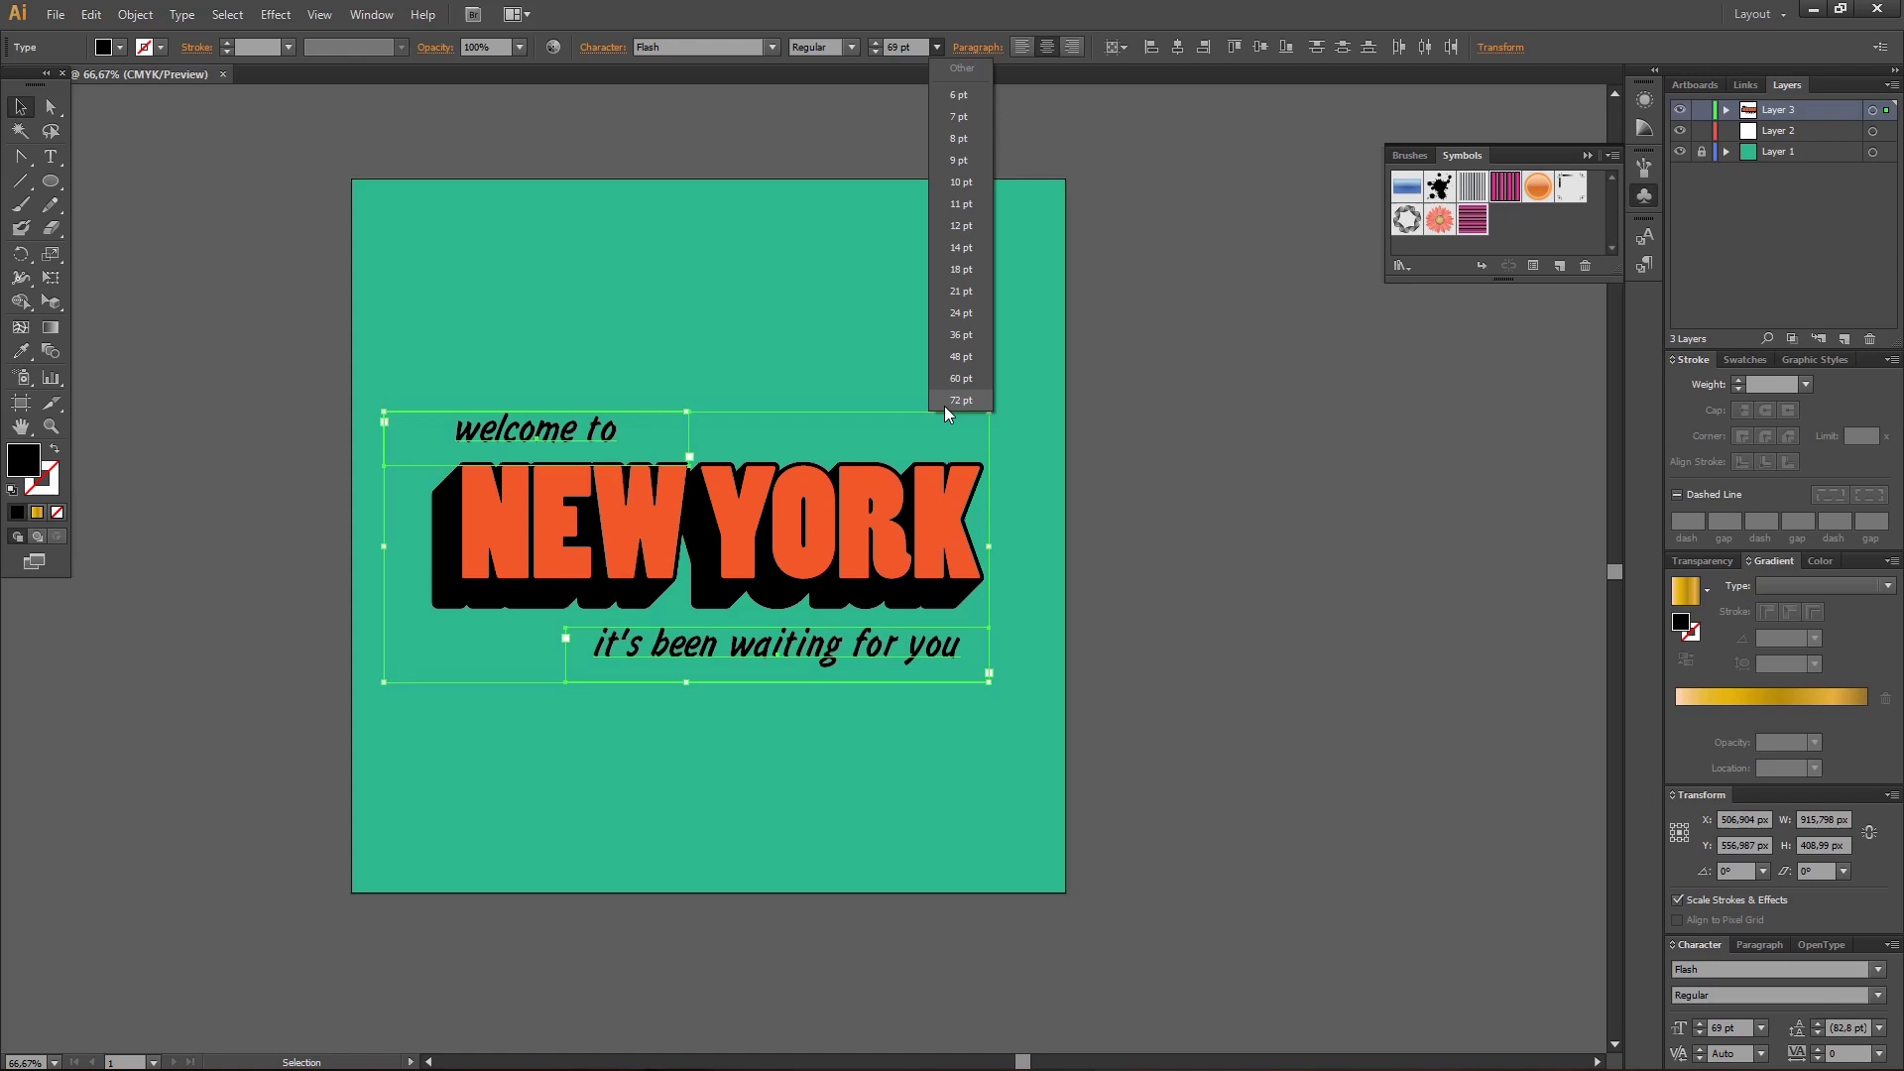
click(954, 383)
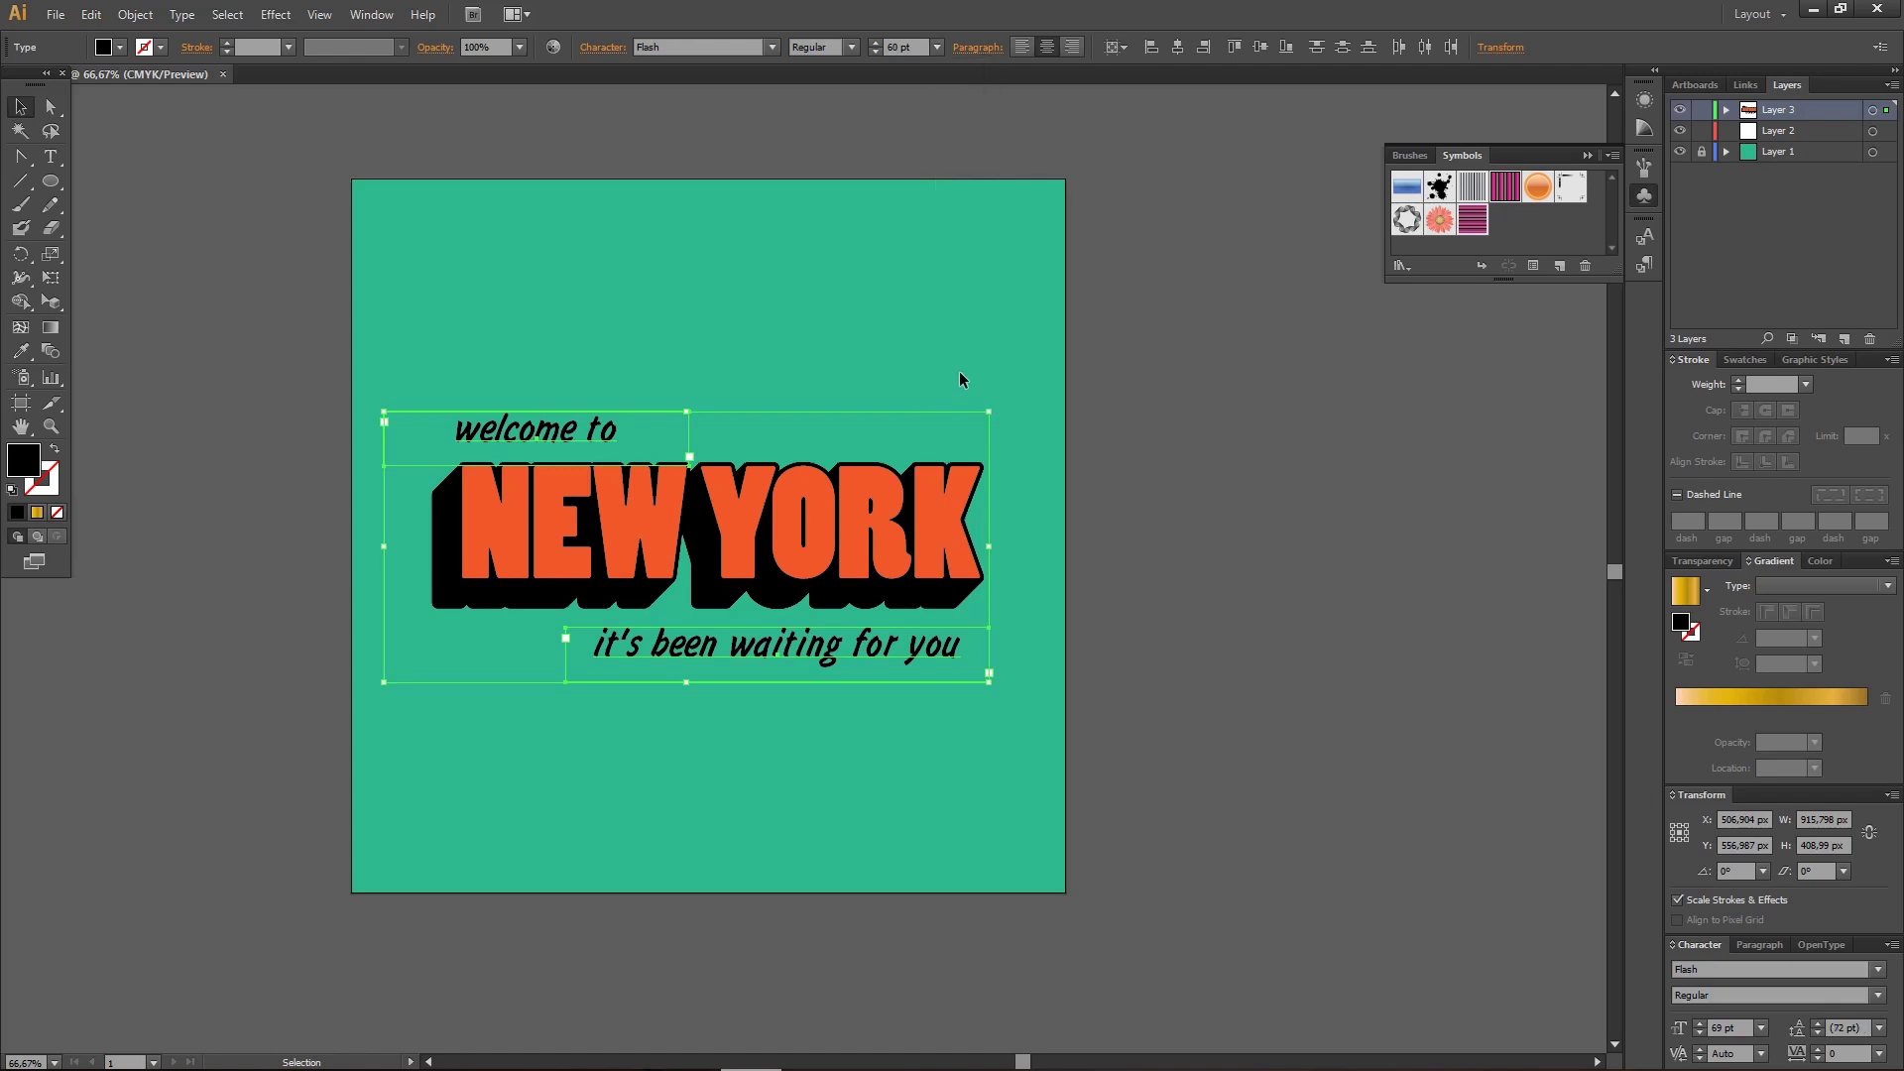
- Shift 'welcome to' left and move the tagline down-right under NEW YORK's right edge
click(910, 355)
drag(604, 428, 581, 429)
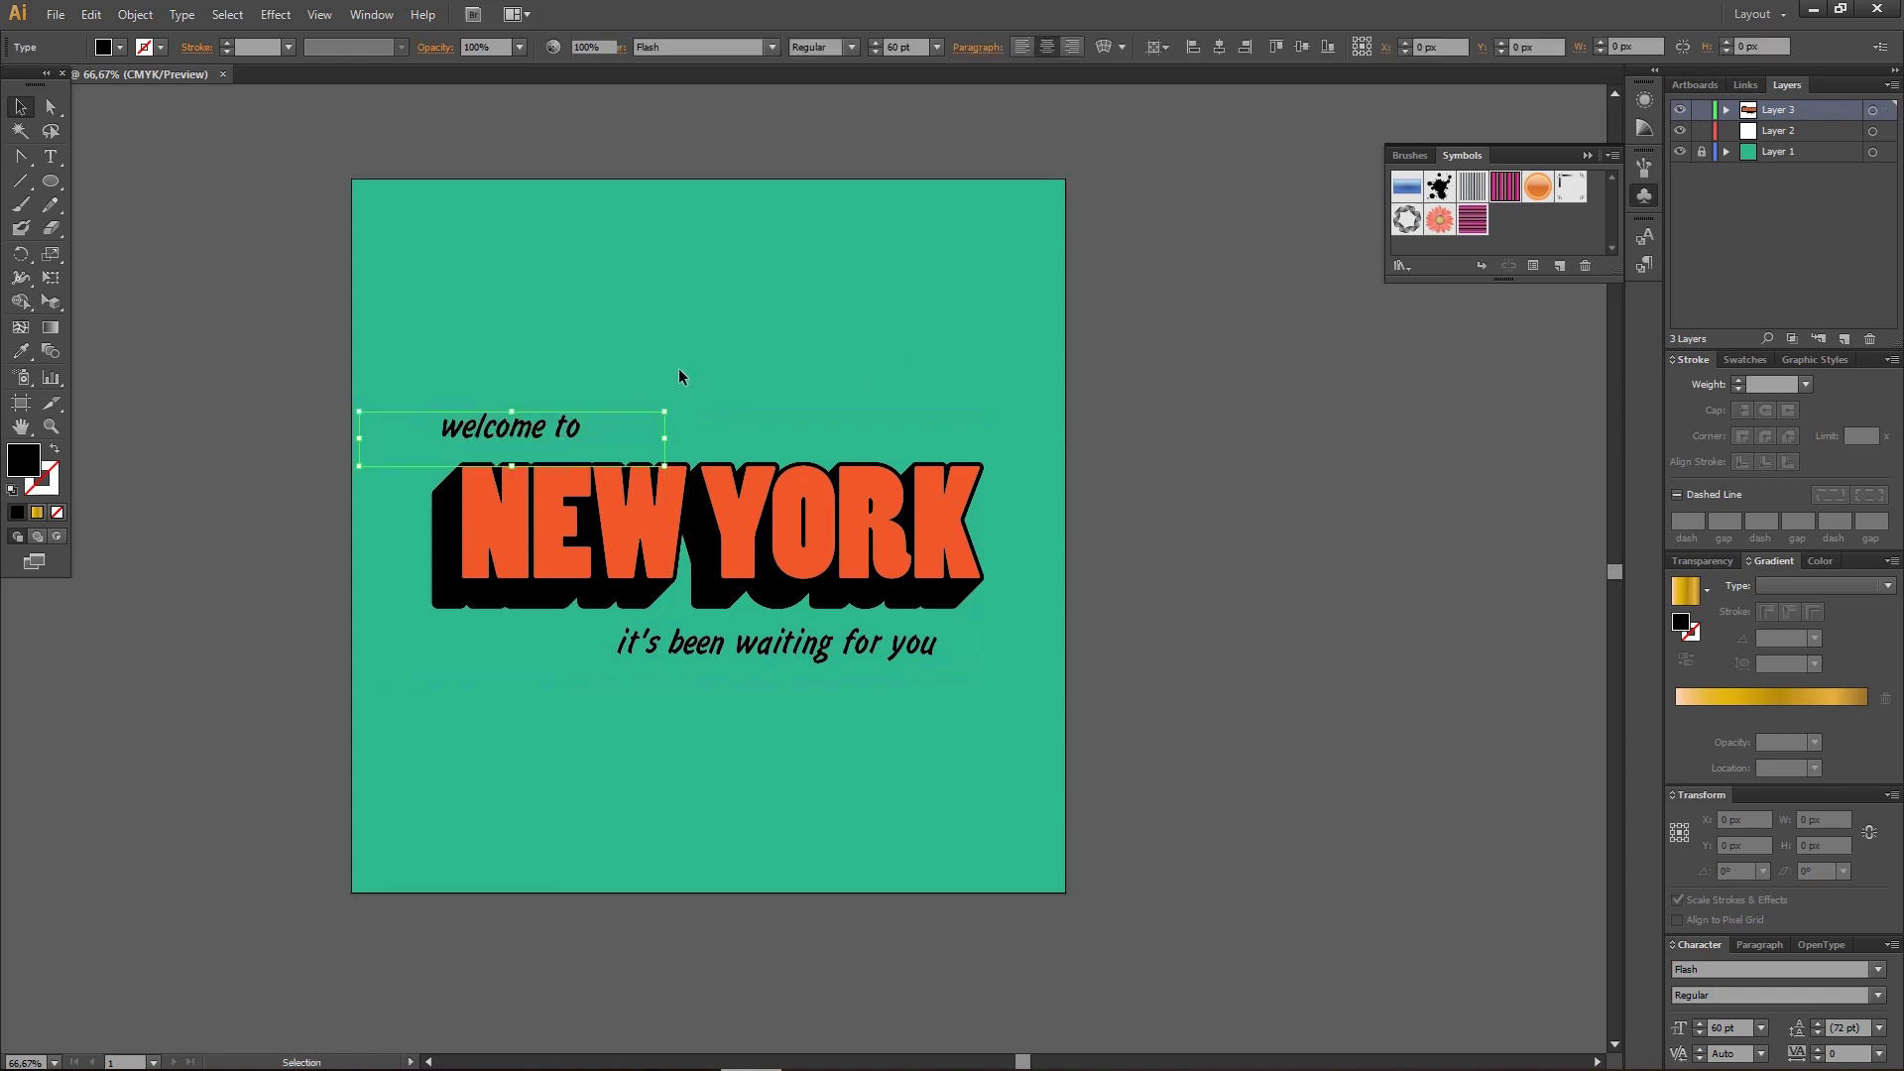
click(678, 367)
drag(927, 657, 954, 663)
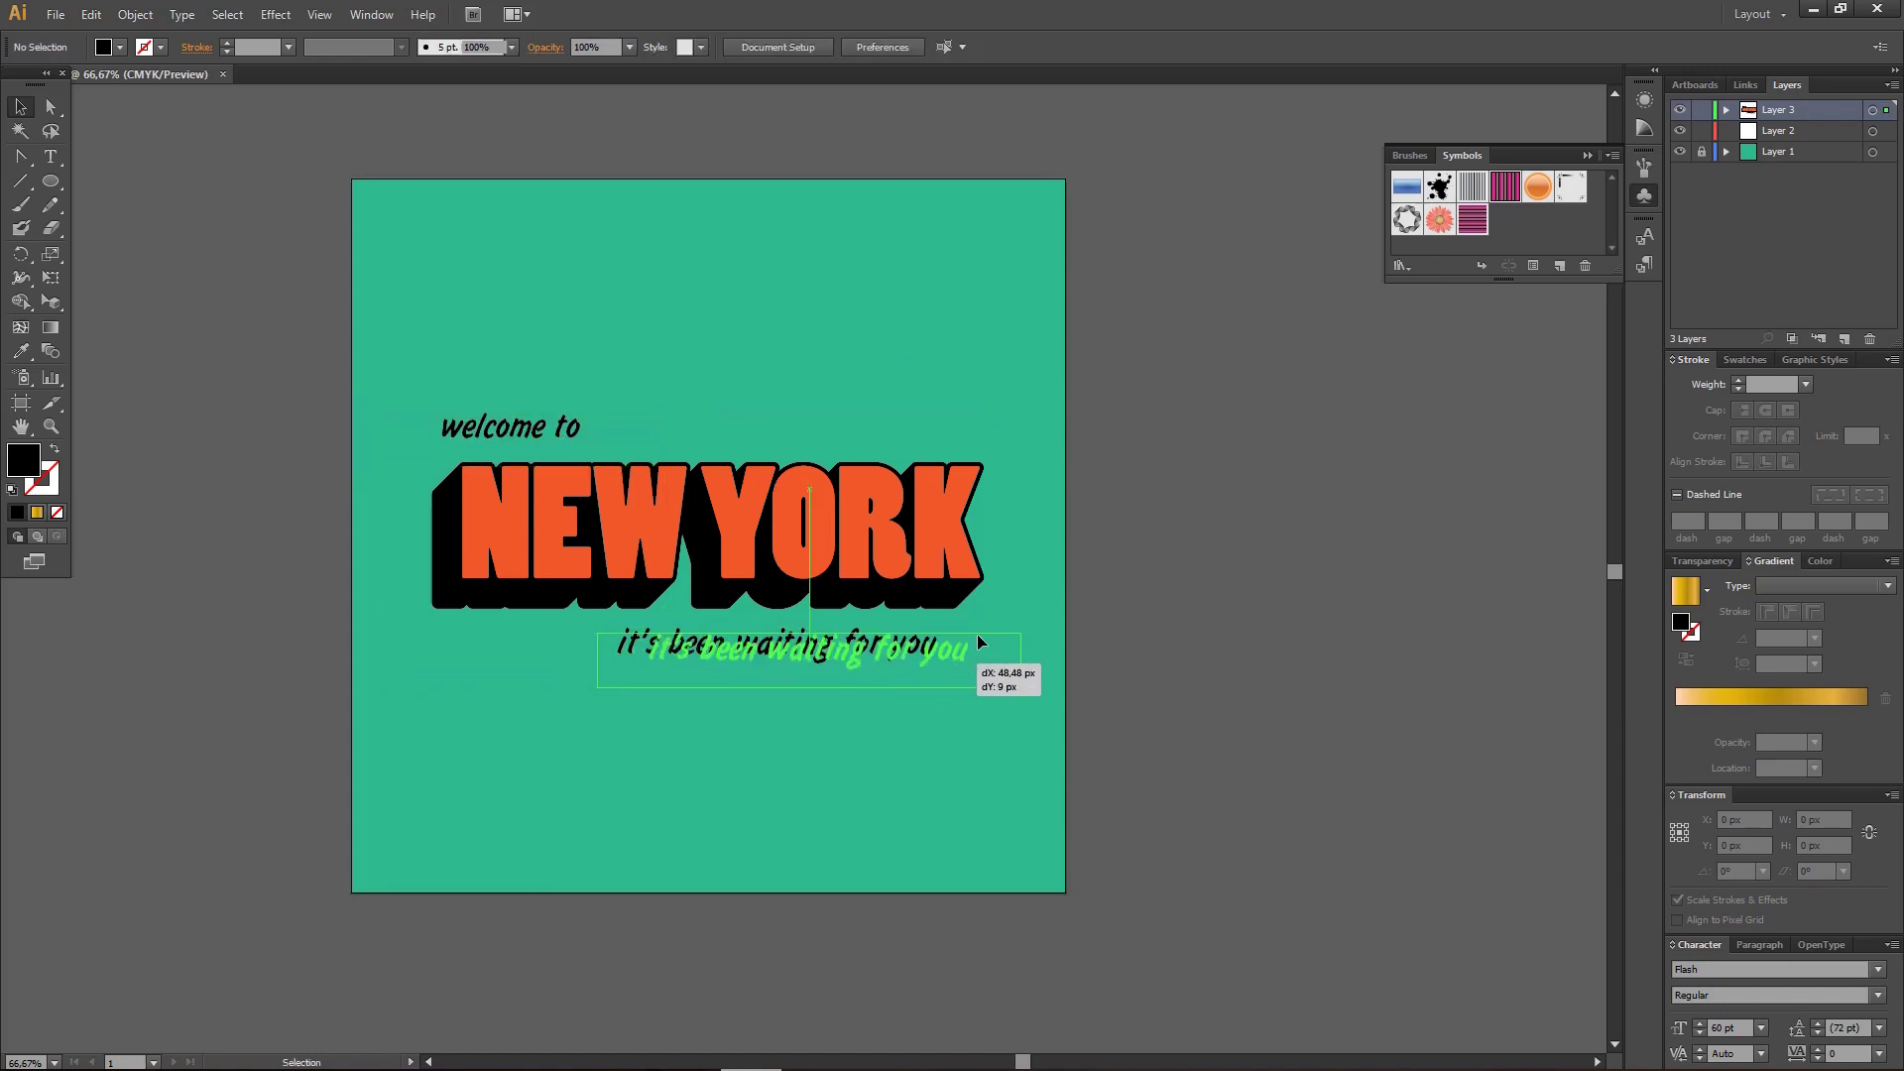
drag(979, 642, 981, 641)
click(1035, 597)
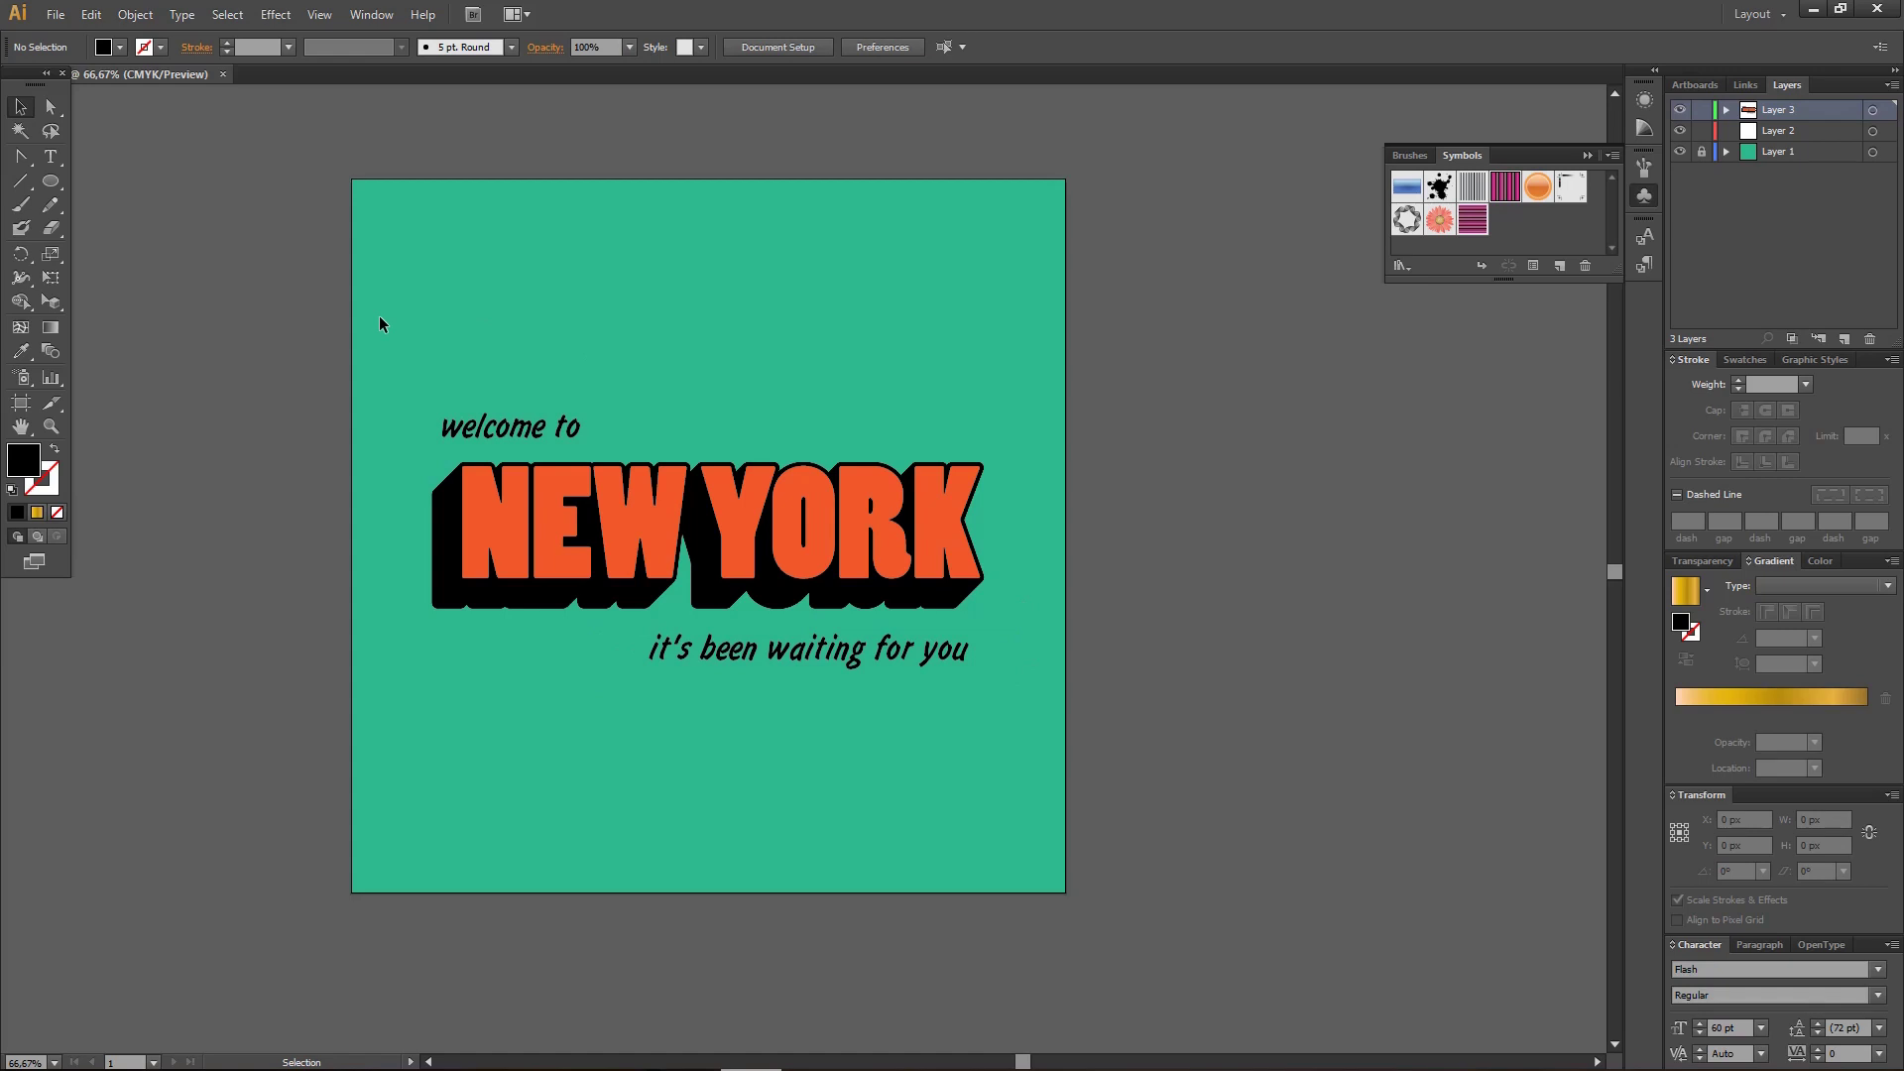
- Convert the two captions to outlines and group all the lettering together
click(530, 428)
right_click(529, 429)
click(634, 578)
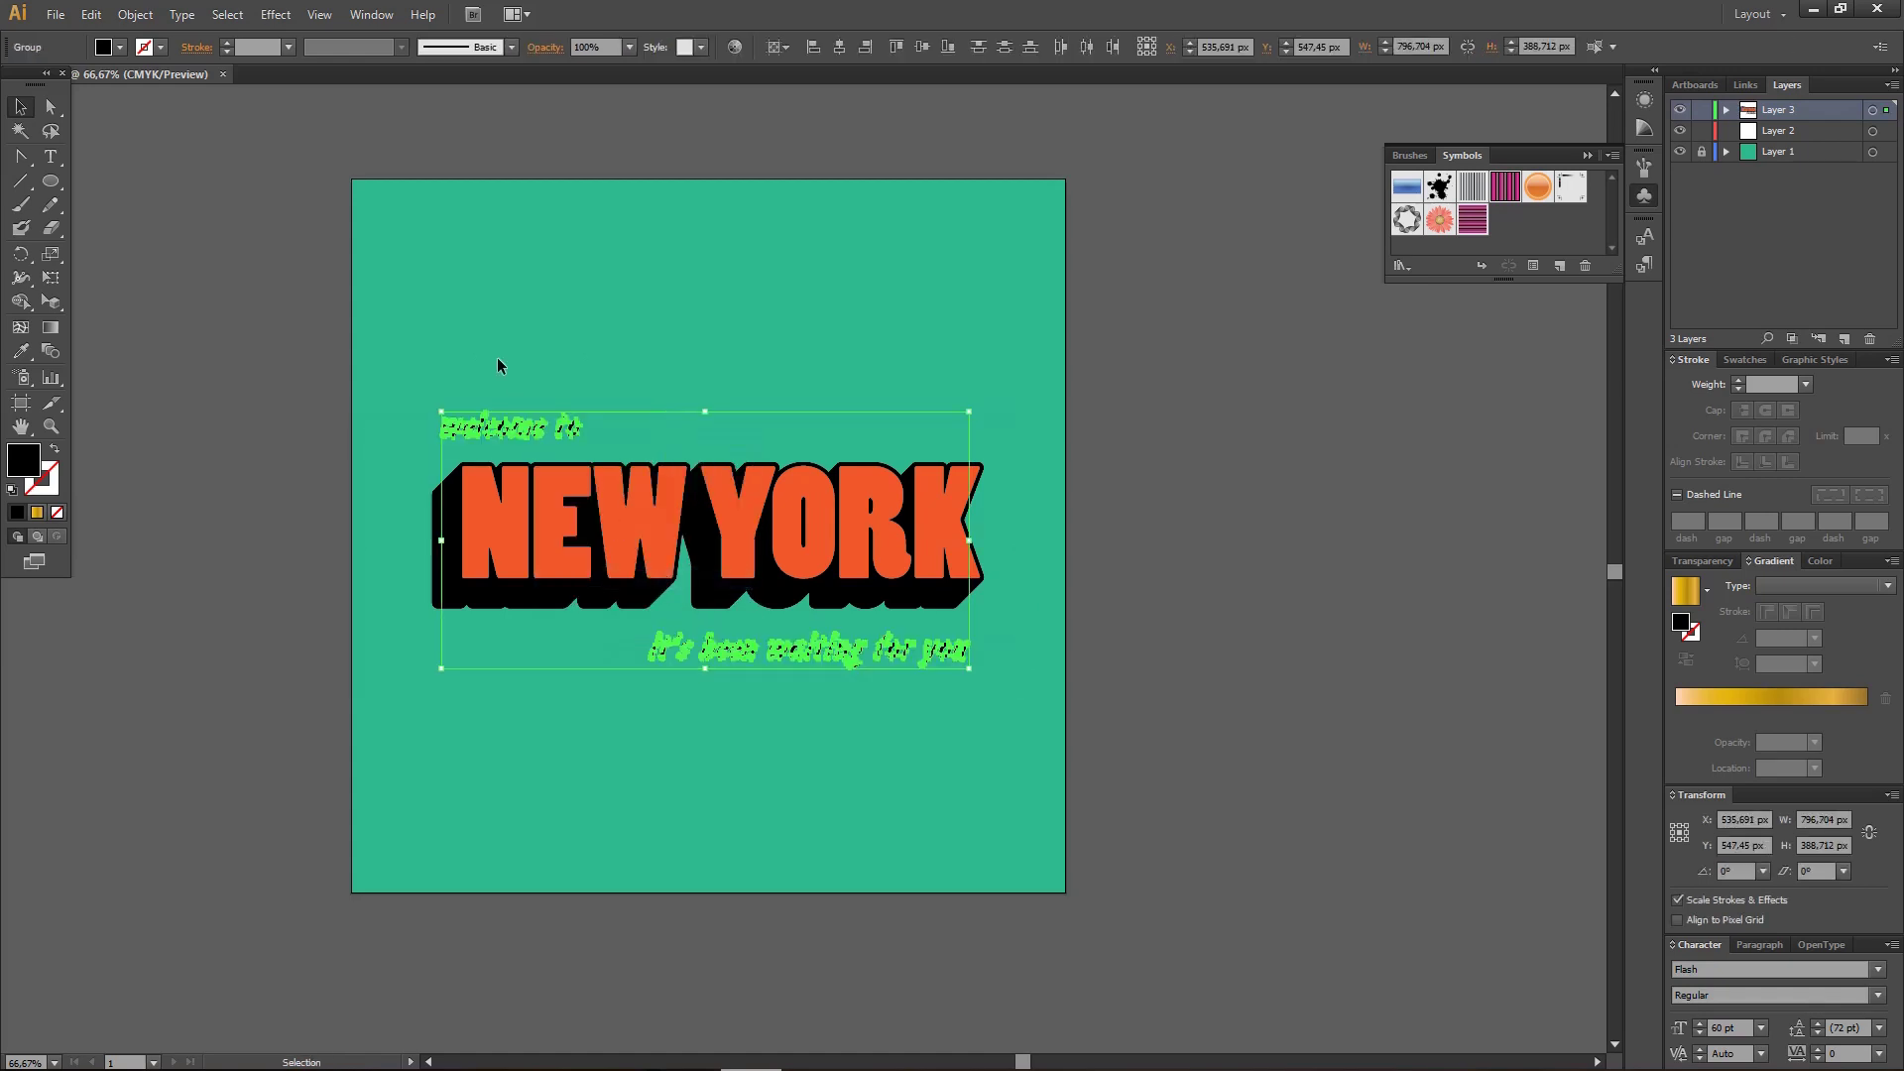
drag(375, 354, 1034, 734)
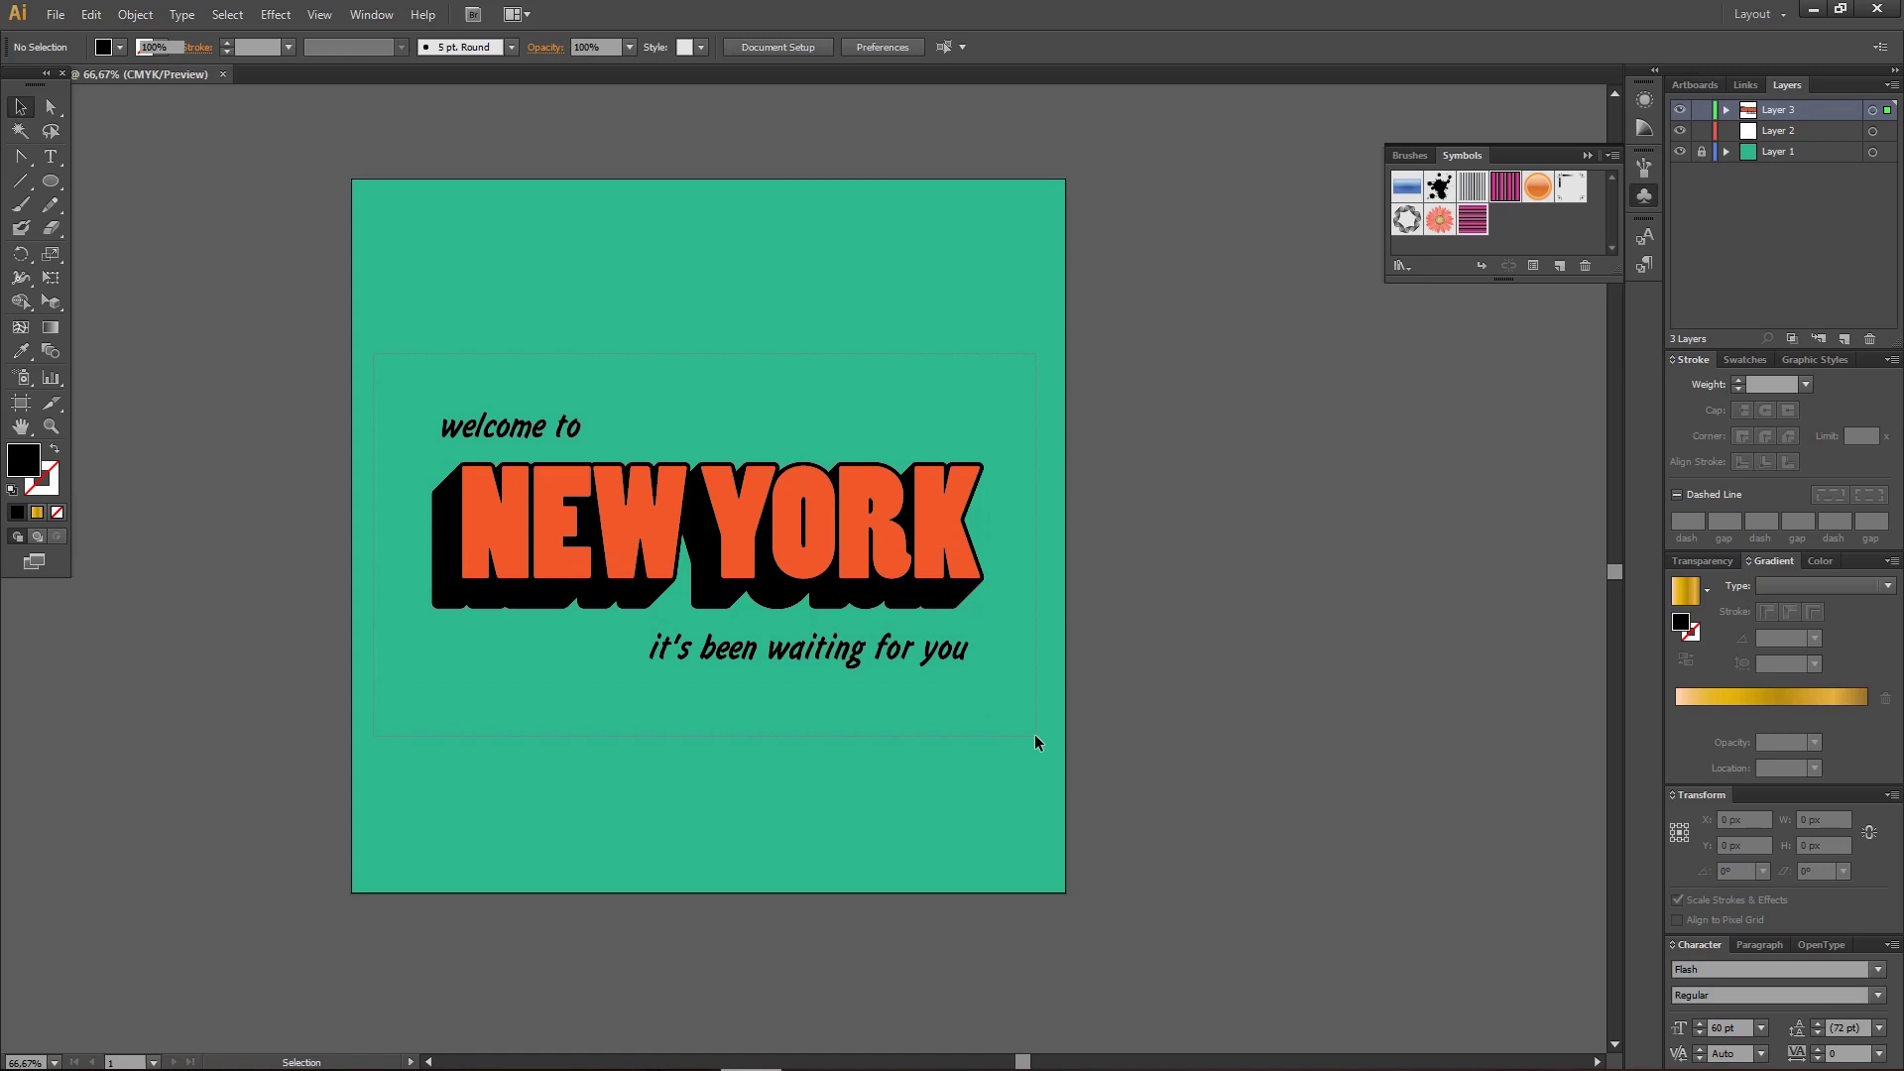
drag(412, 289, 1075, 807)
right_click(712, 521)
click(794, 613)
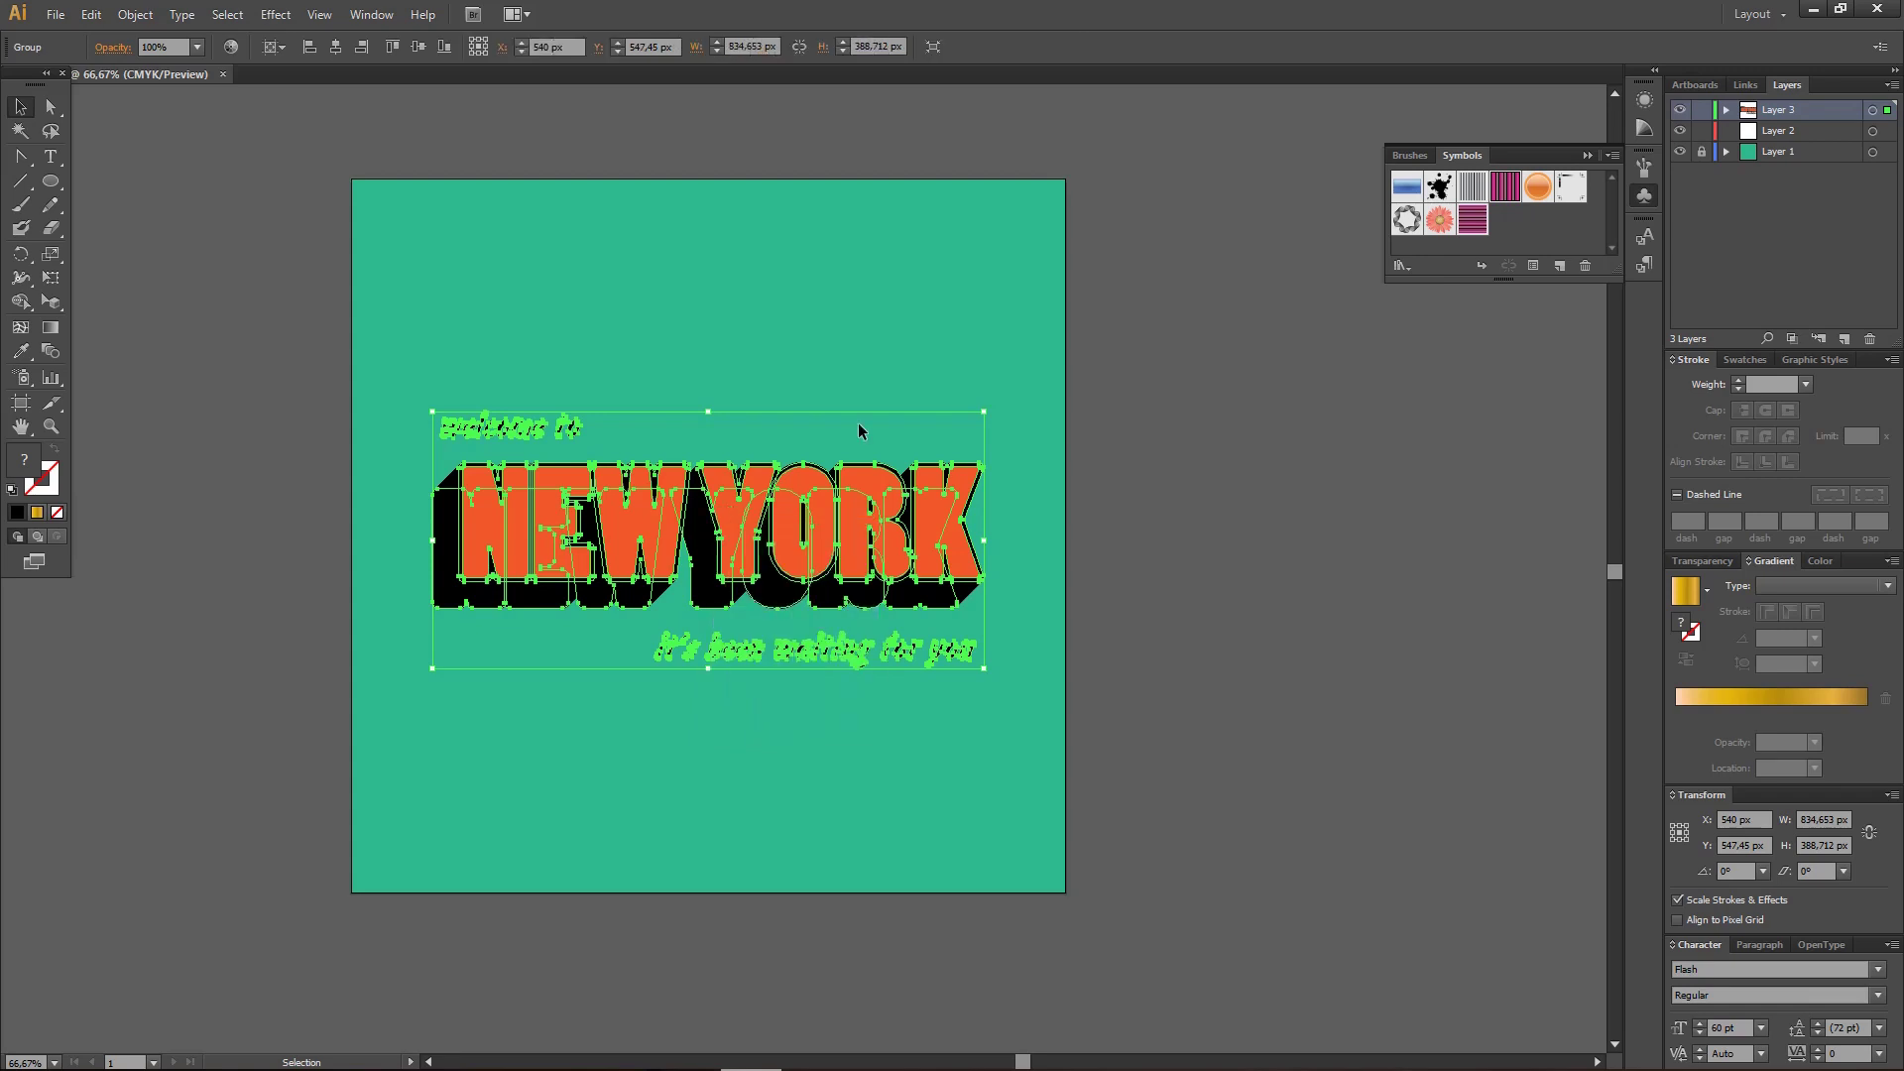
- Apply an envelope Warp to the group with Style Rise and 11% bend
click(135, 14)
mouse_move(353, 523)
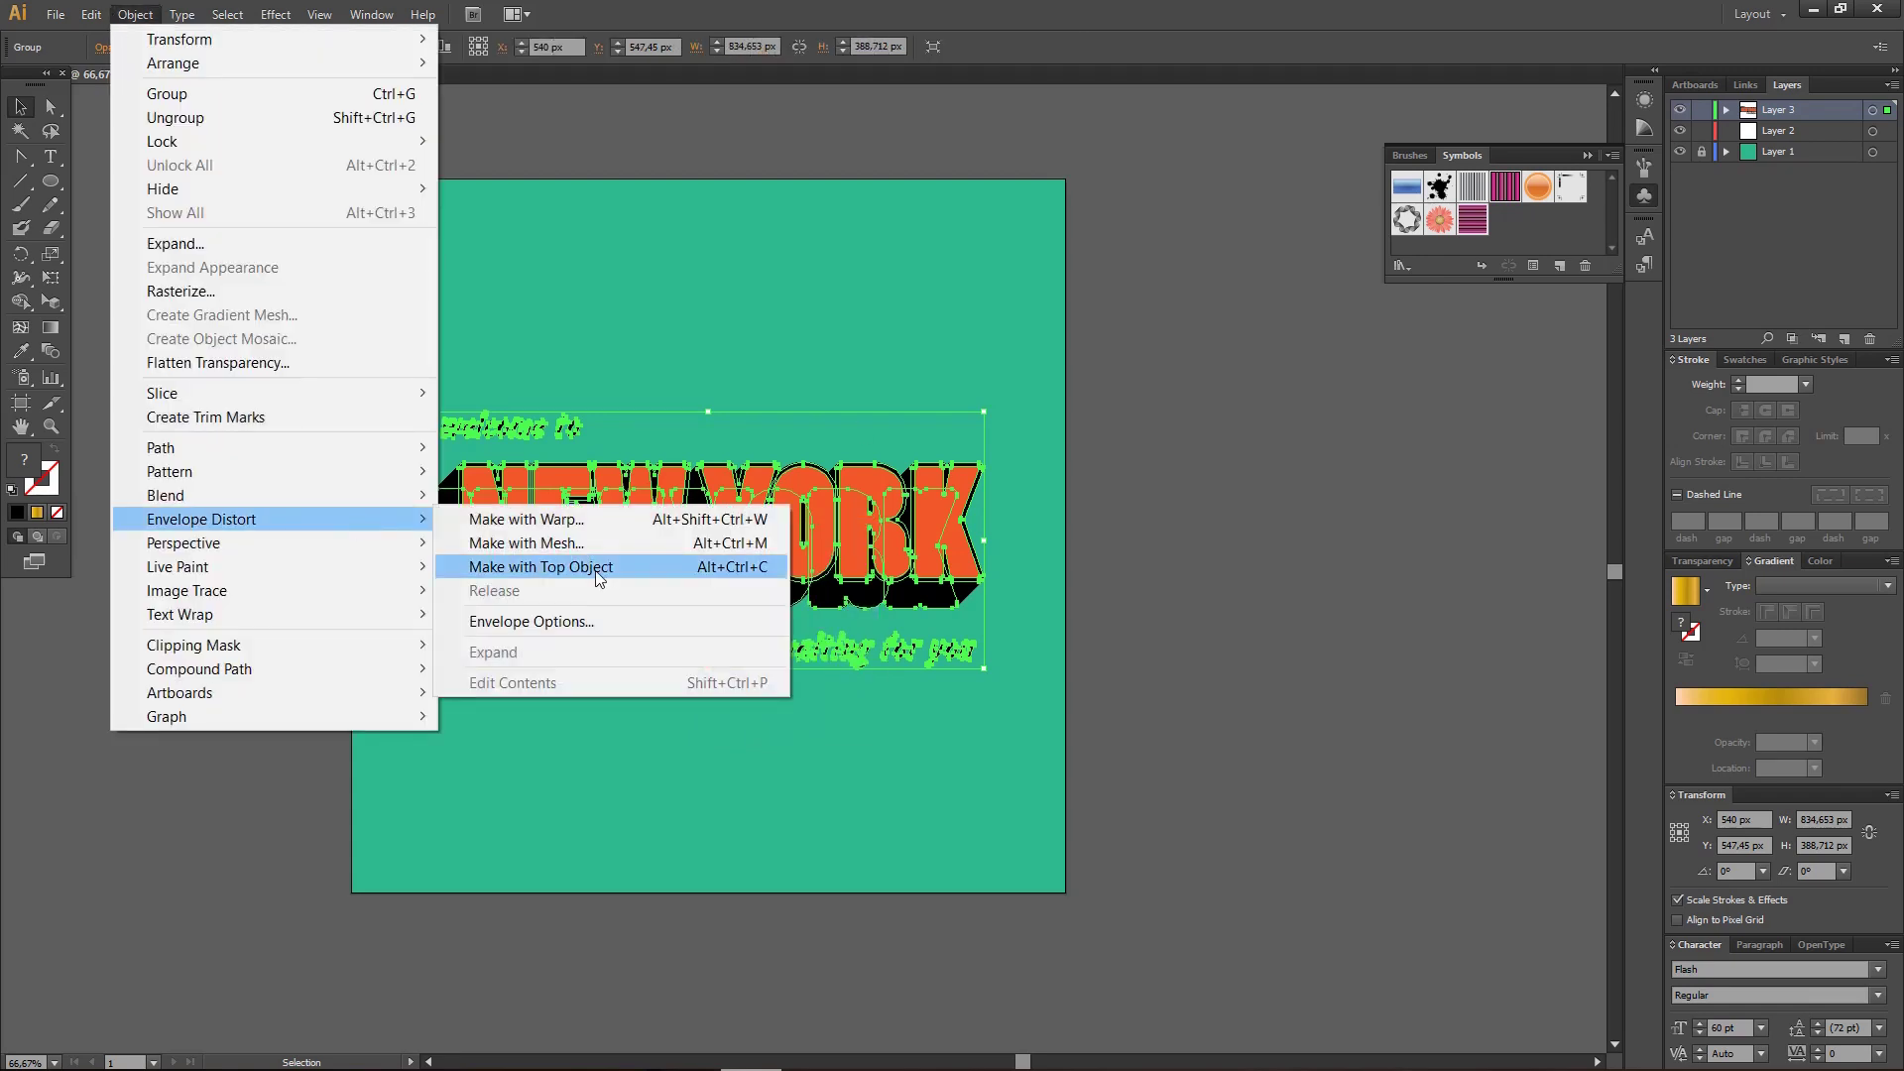
click(526, 519)
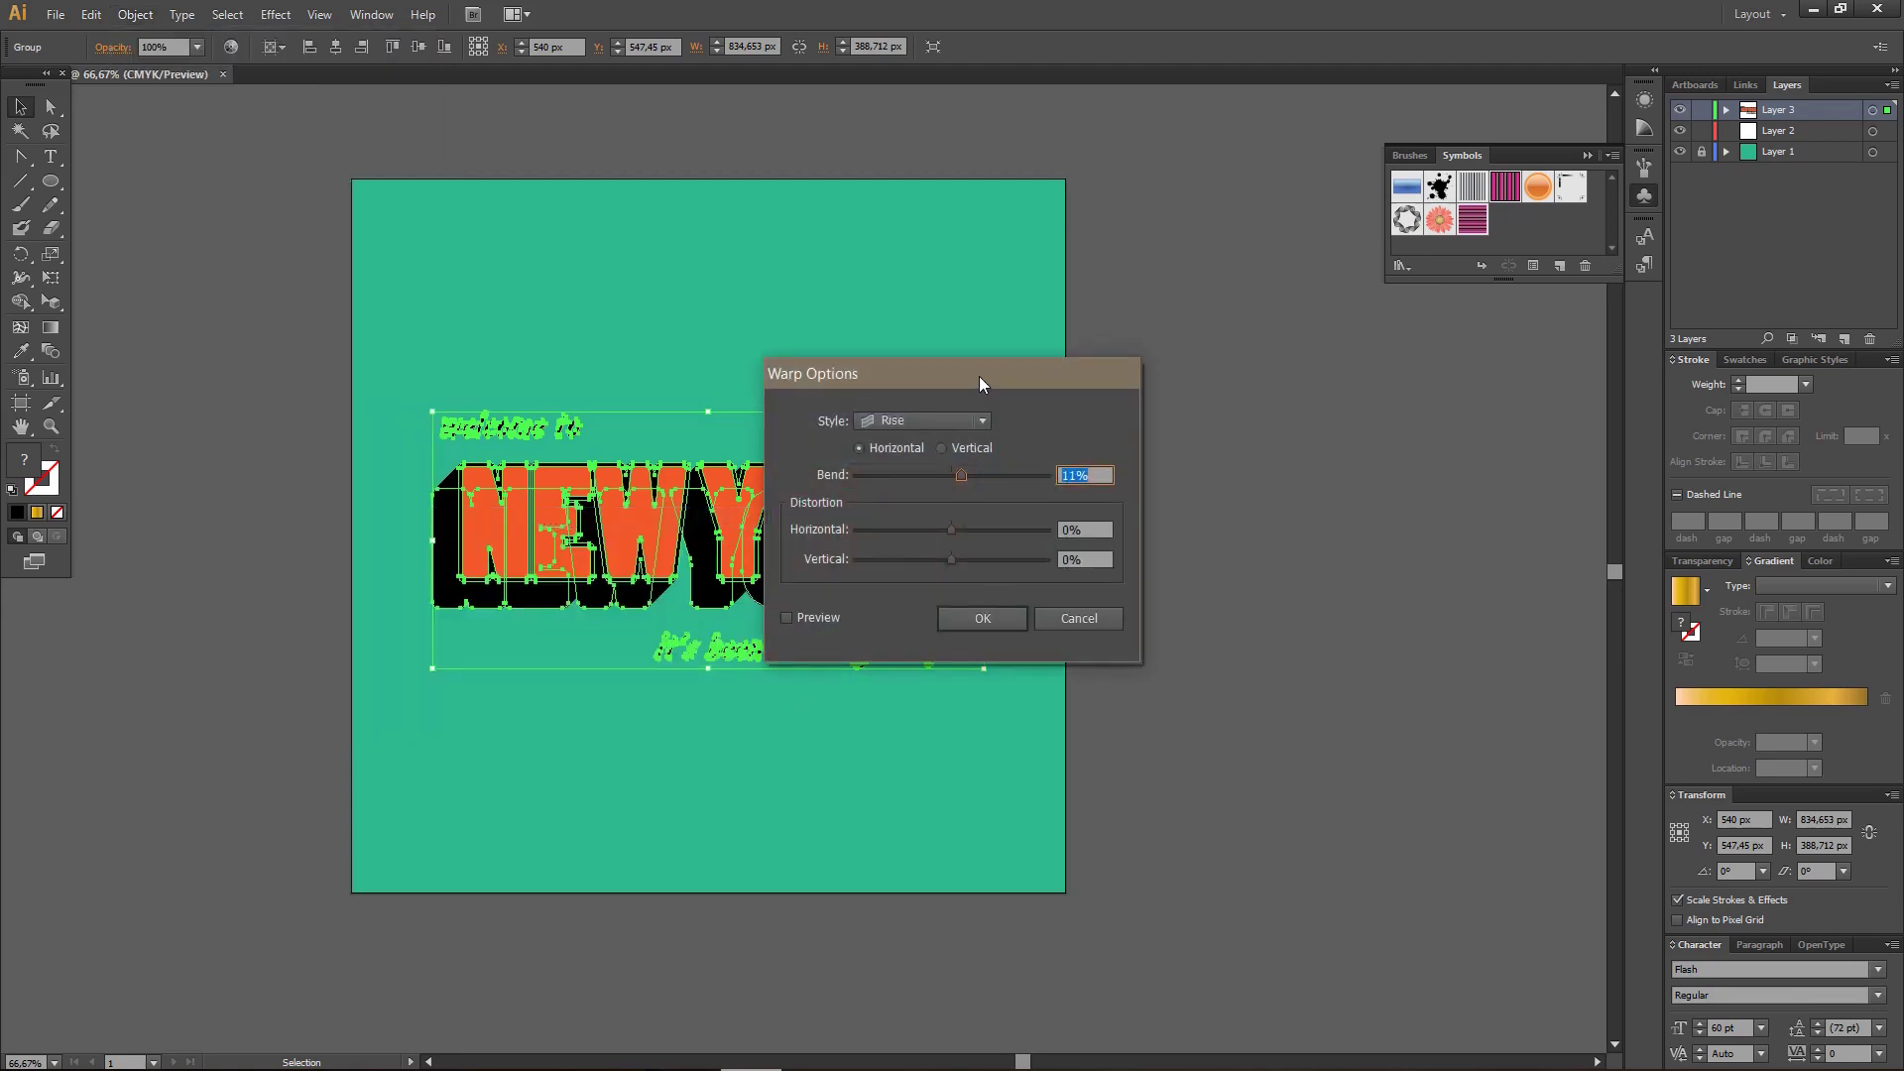
drag(979, 377, 1194, 430)
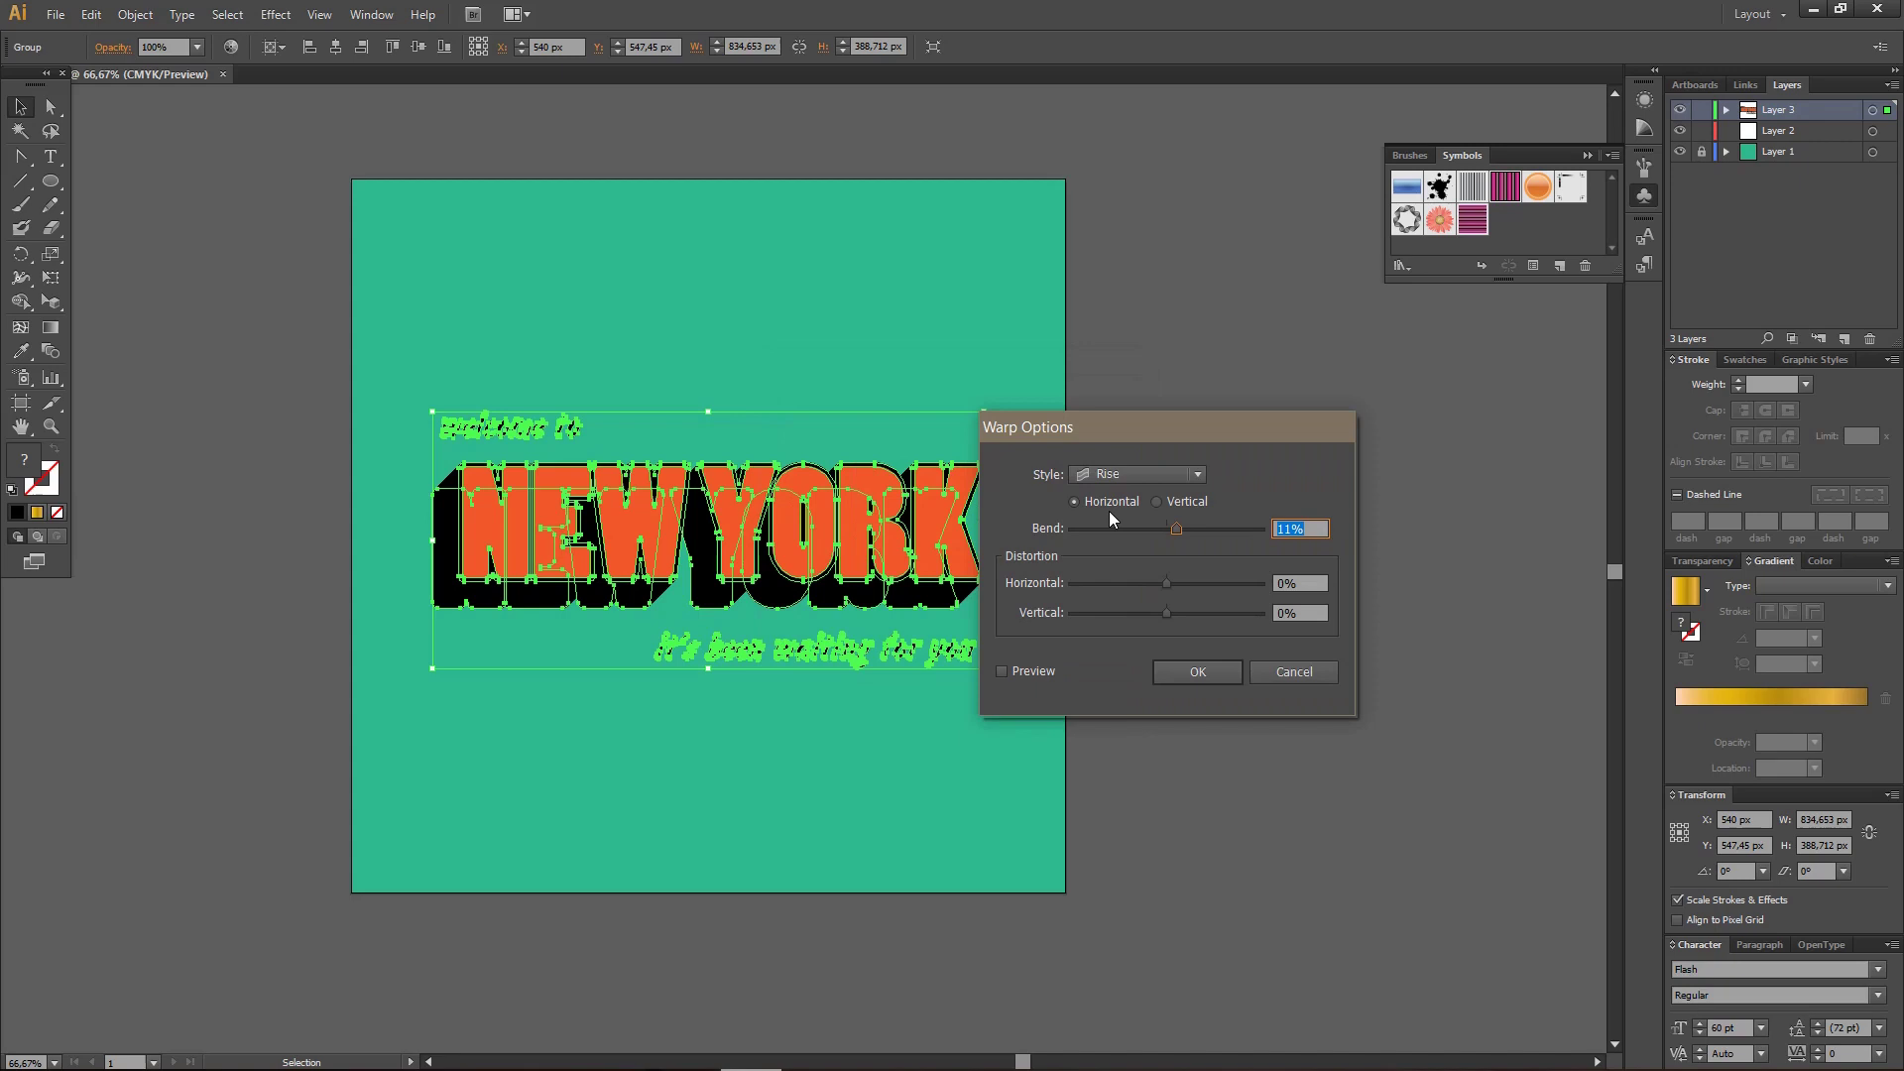
click(1029, 668)
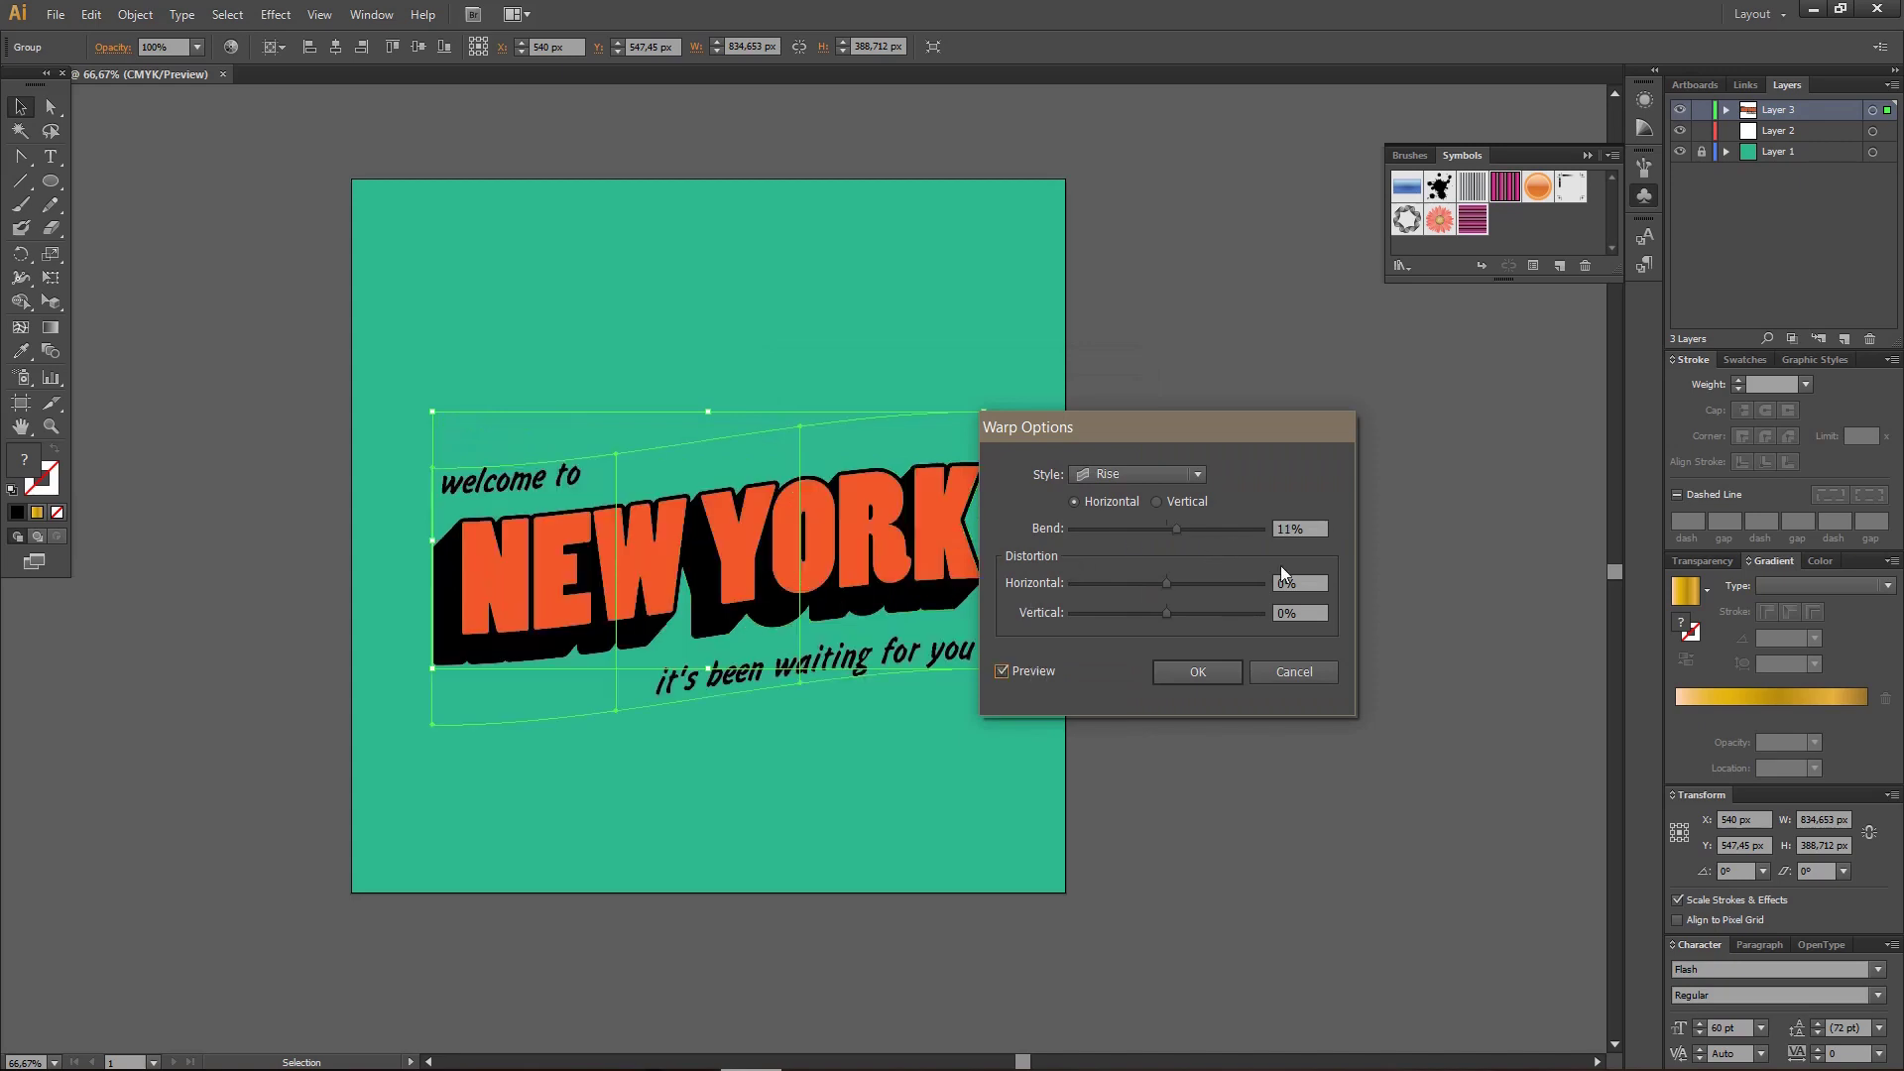
click(1217, 669)
right_click(751, 521)
- Vertically centre the Rise-warped NEW YORK lettering on the teal artboard, then deselect it
click(426, 152)
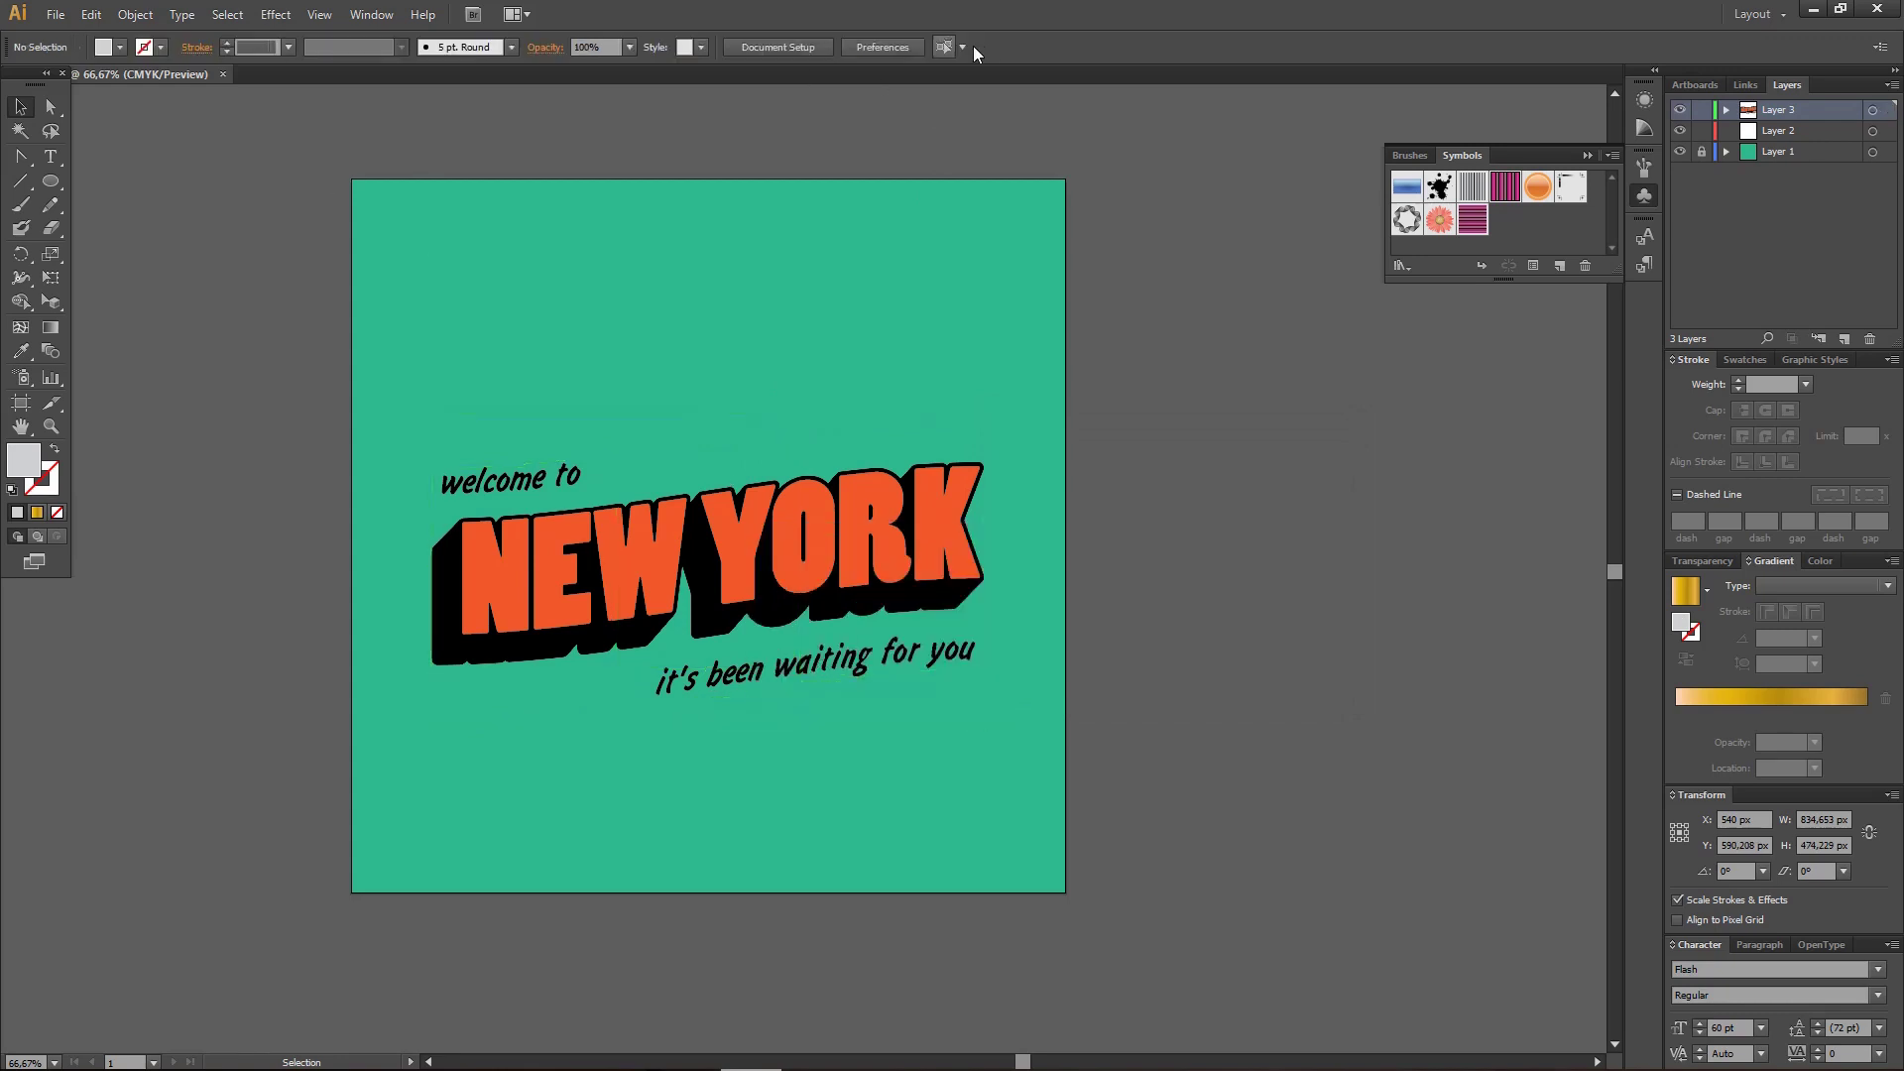
click(861, 479)
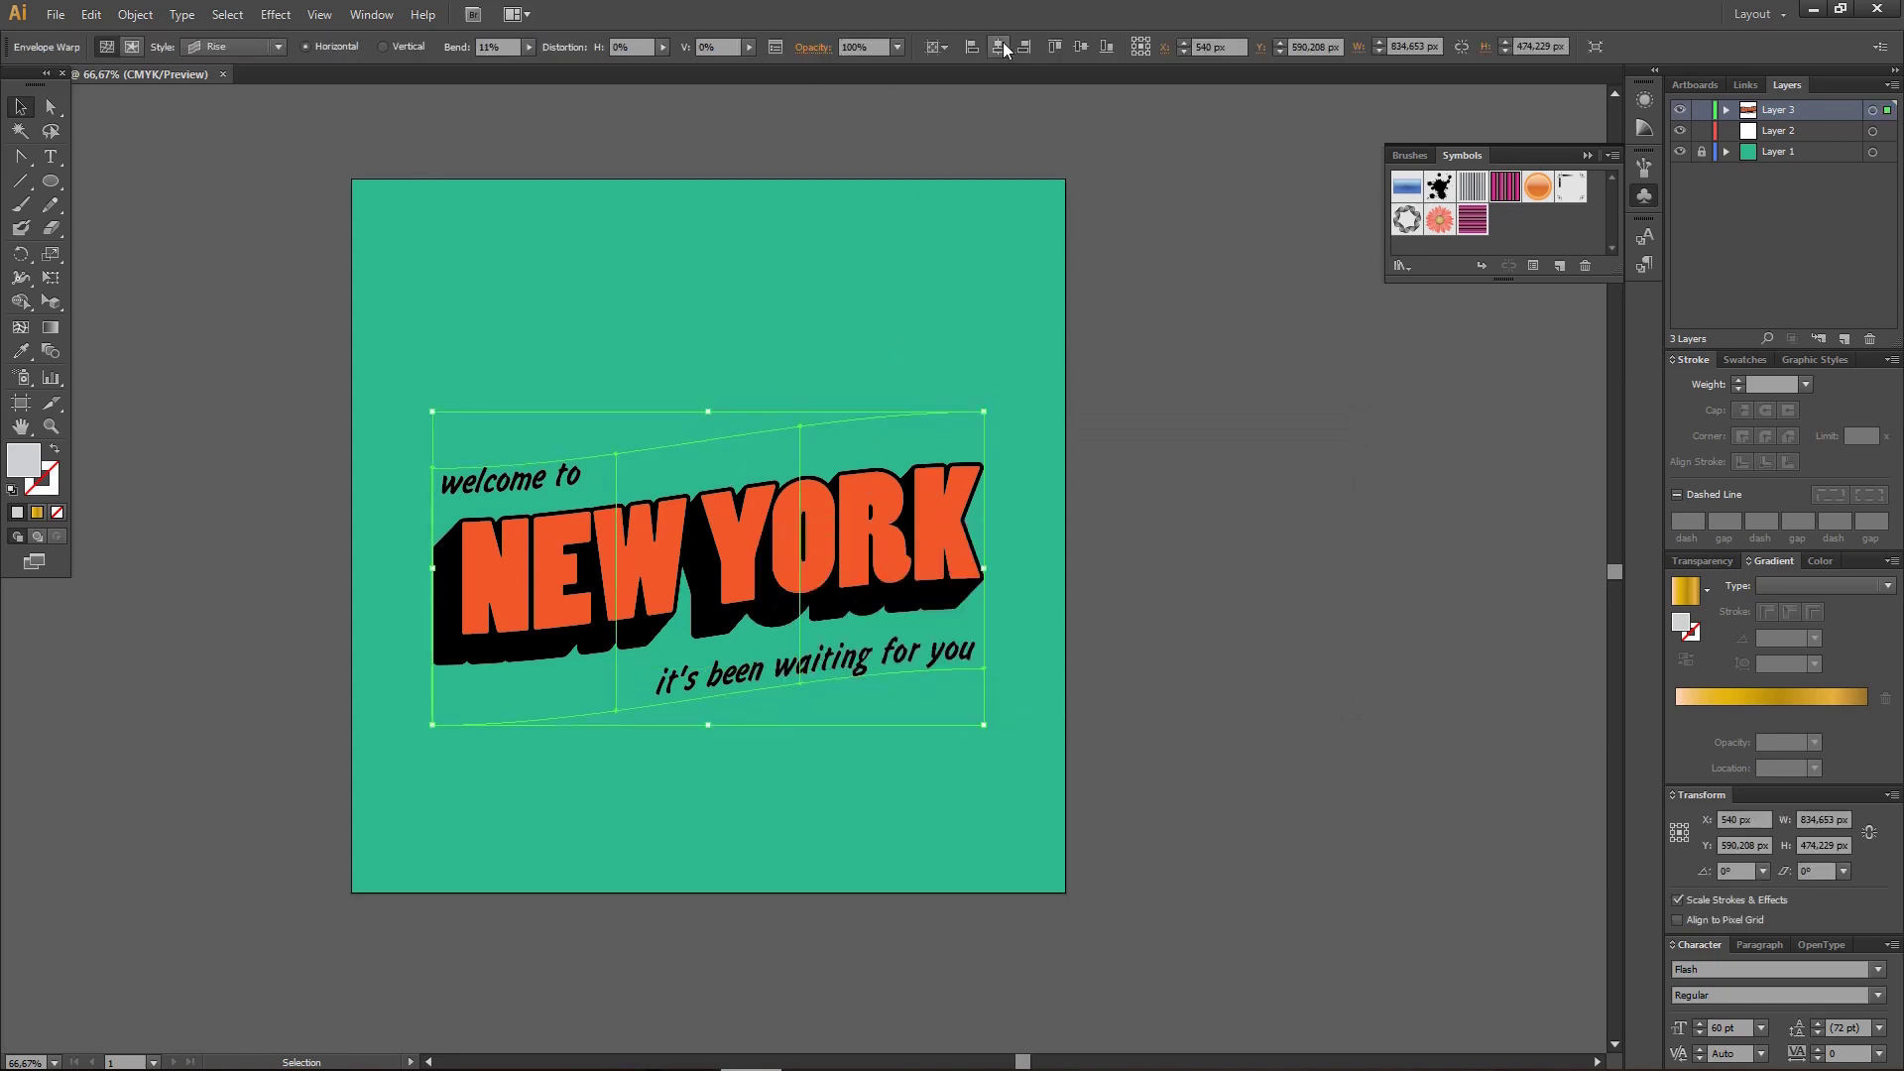
click(1081, 46)
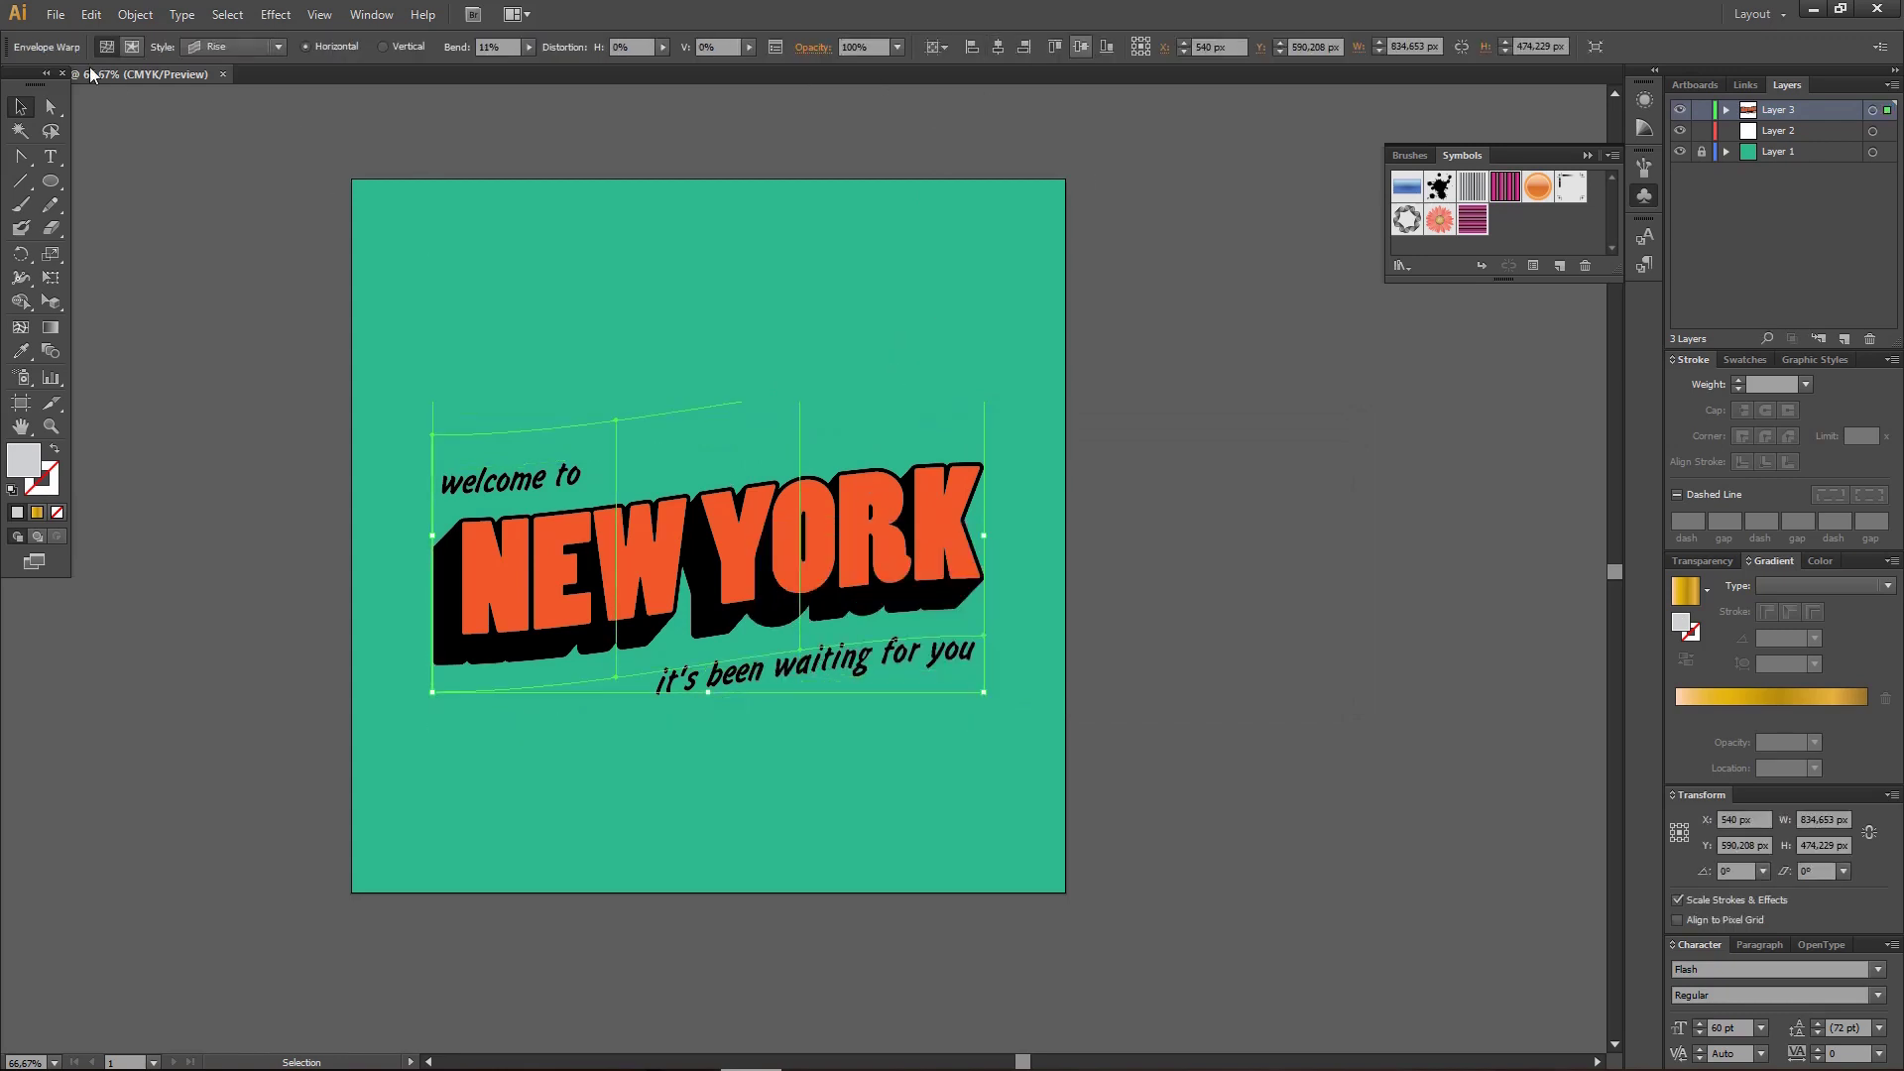
click(652, 183)
key(a)
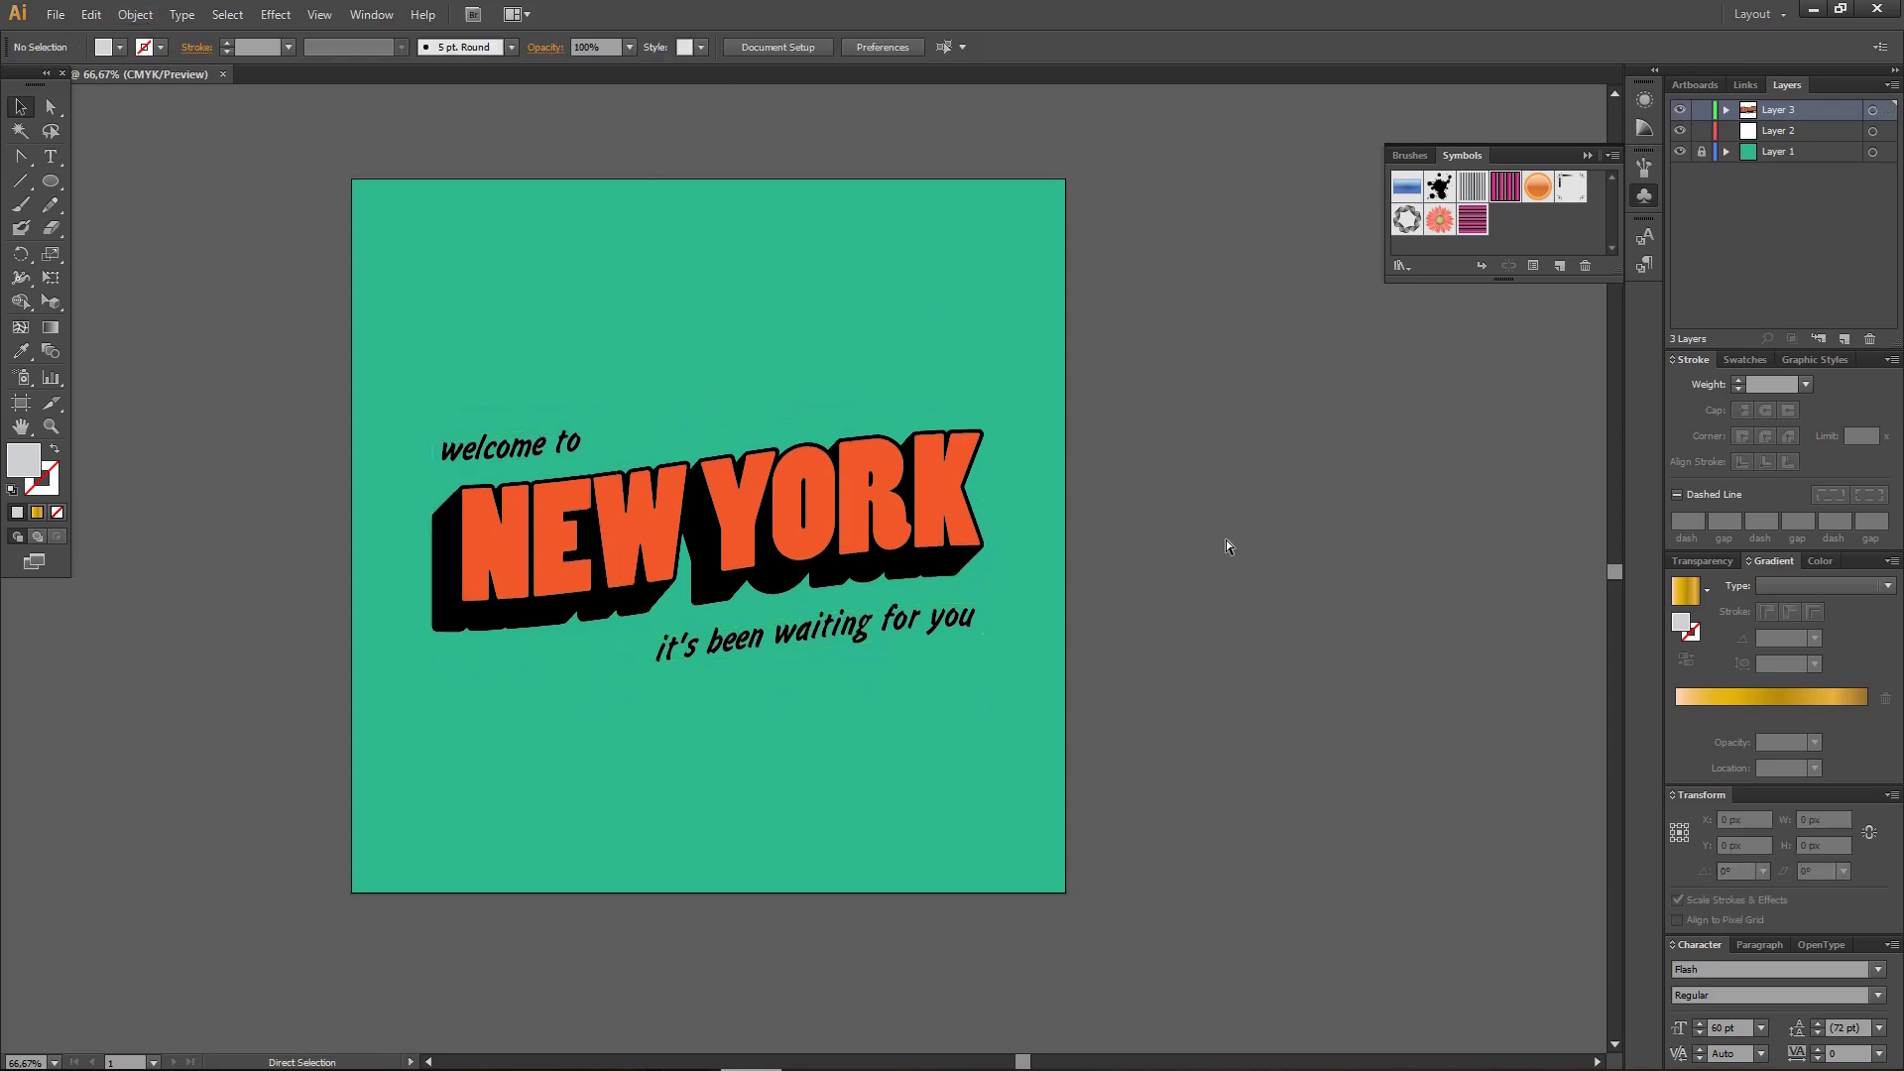